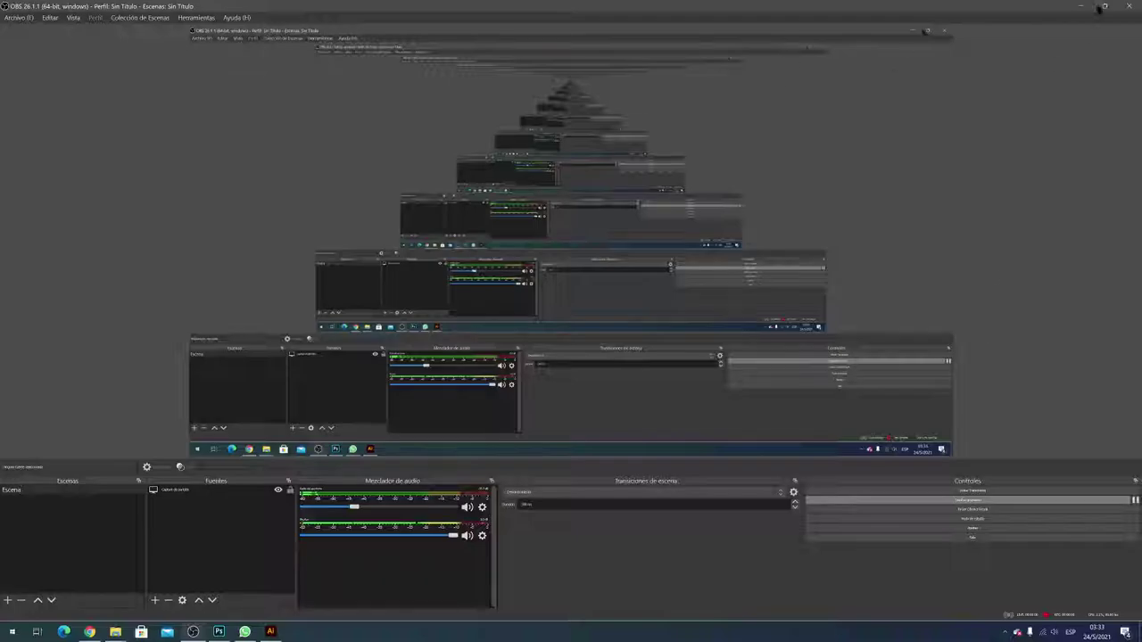
Step: Create a new 800 × 800 px document from the custom preset
left_click(1080, 6)
left_click(58, 8)
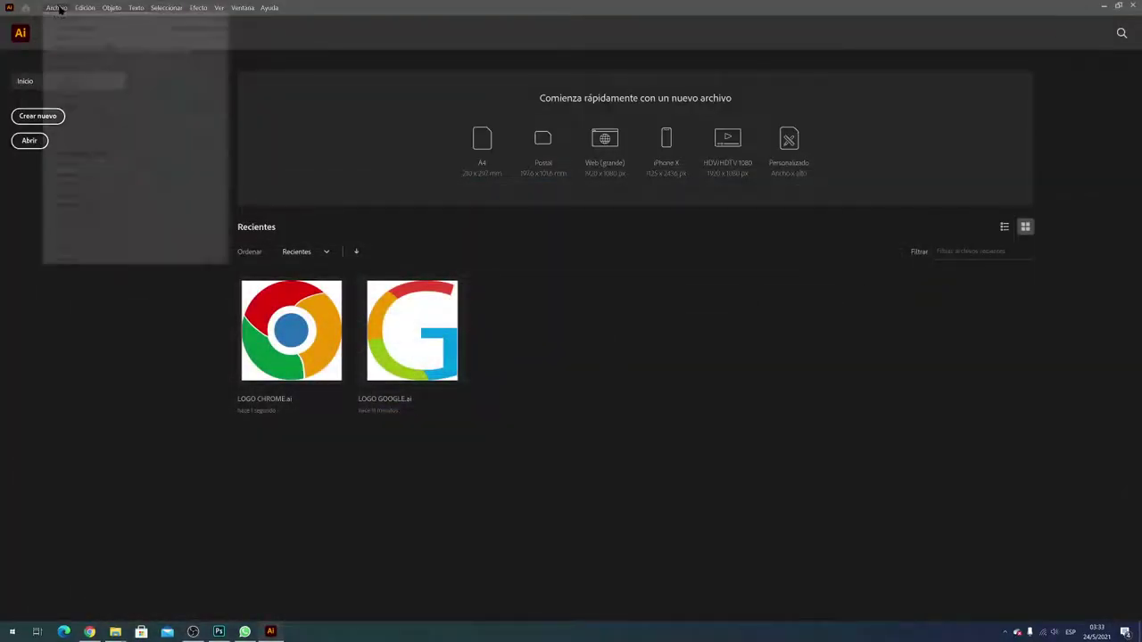
left_click(63, 18)
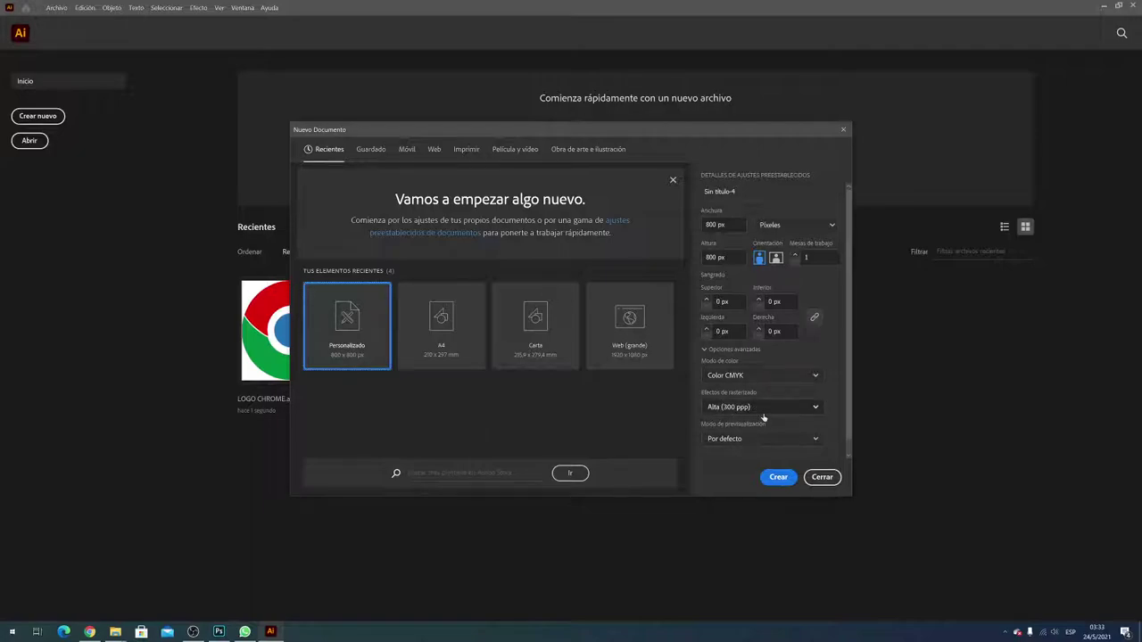
left_click(787, 481)
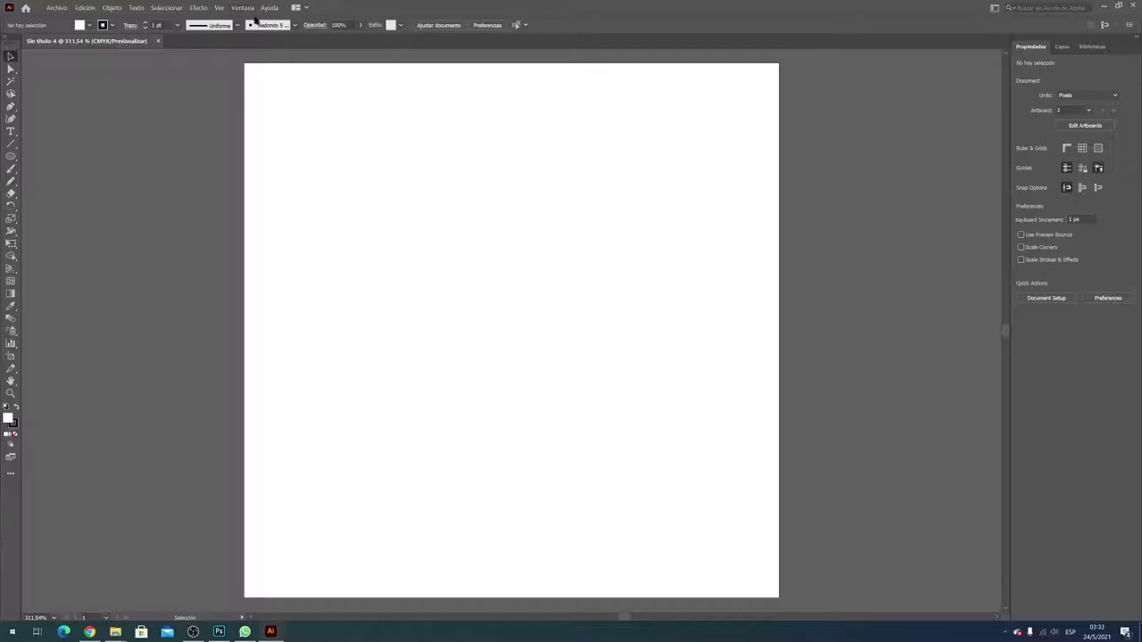
Step: Activate the Ellipse tool with magenta as the fill colour
left_click(219, 8)
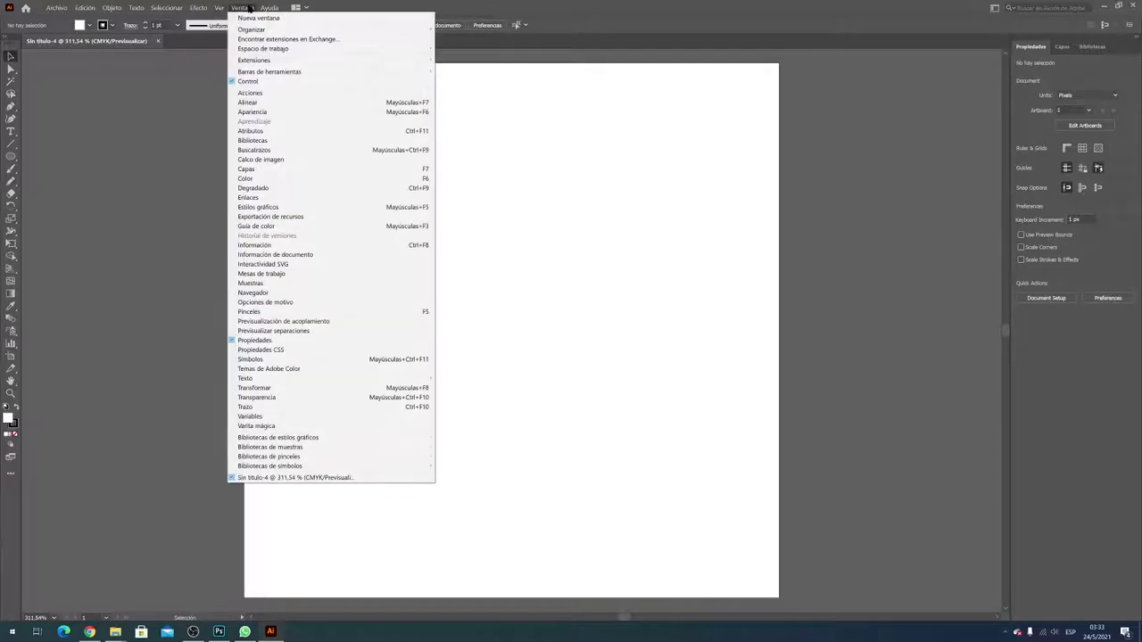
mouse_move(242, 7)
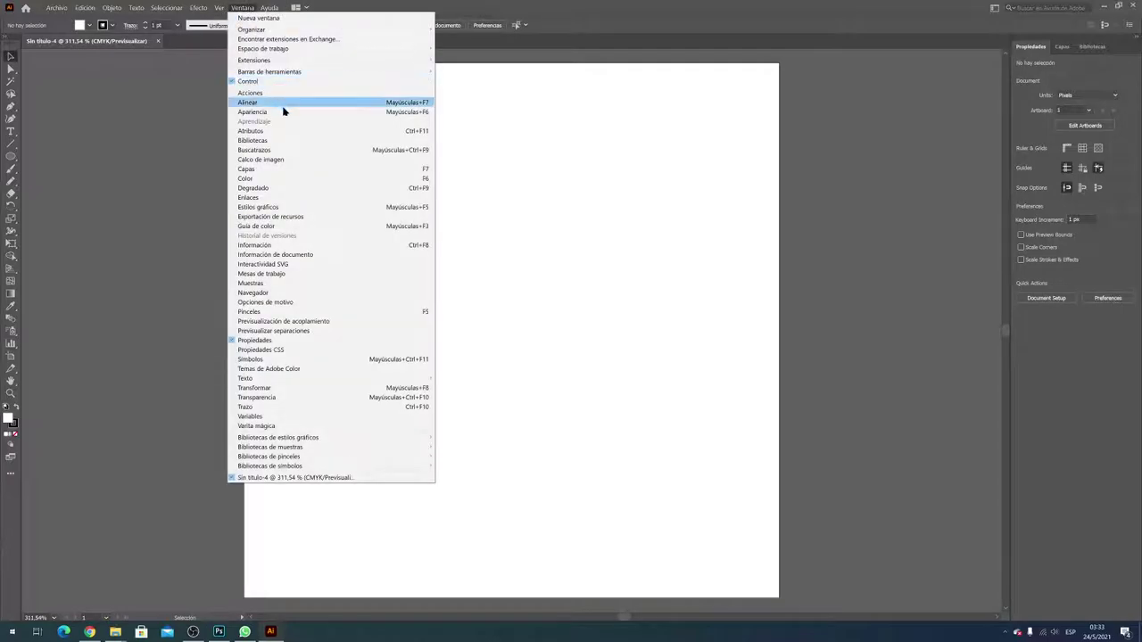
mouse_move(269, 71)
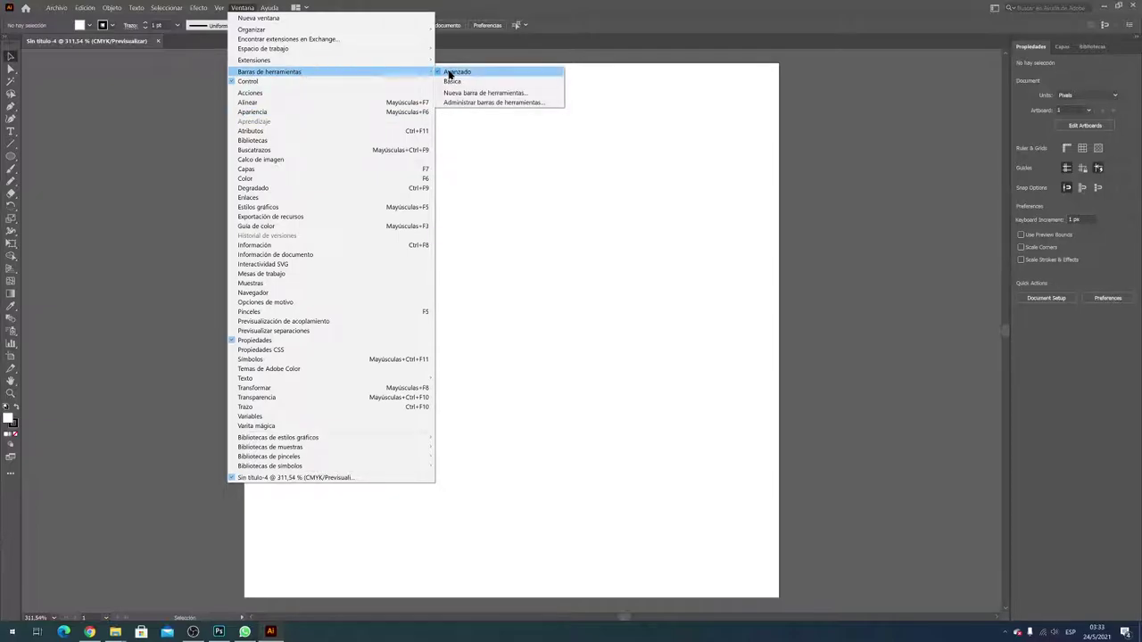
left_click(450, 73)
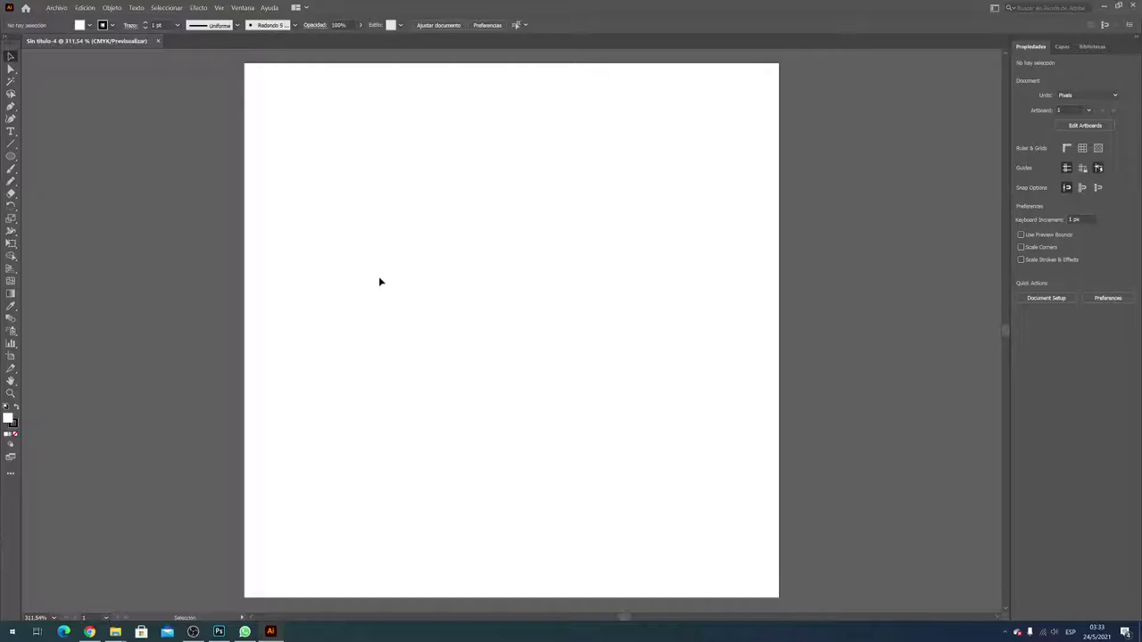
left_click(11, 156)
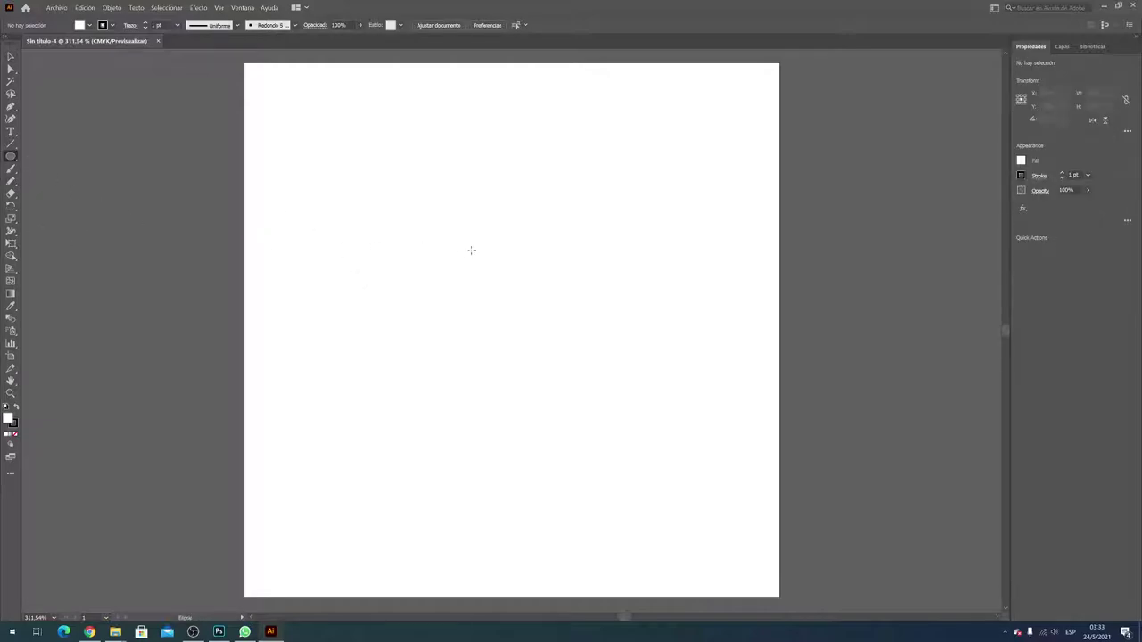
left_click(90, 25)
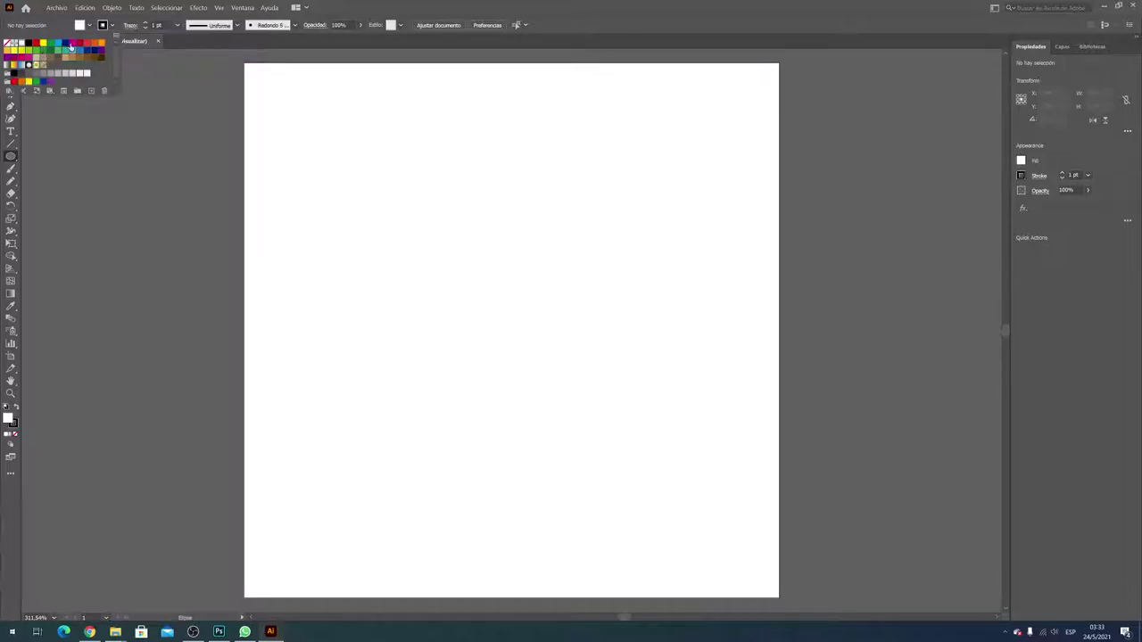
left_click(71, 45)
left_click(432, 183)
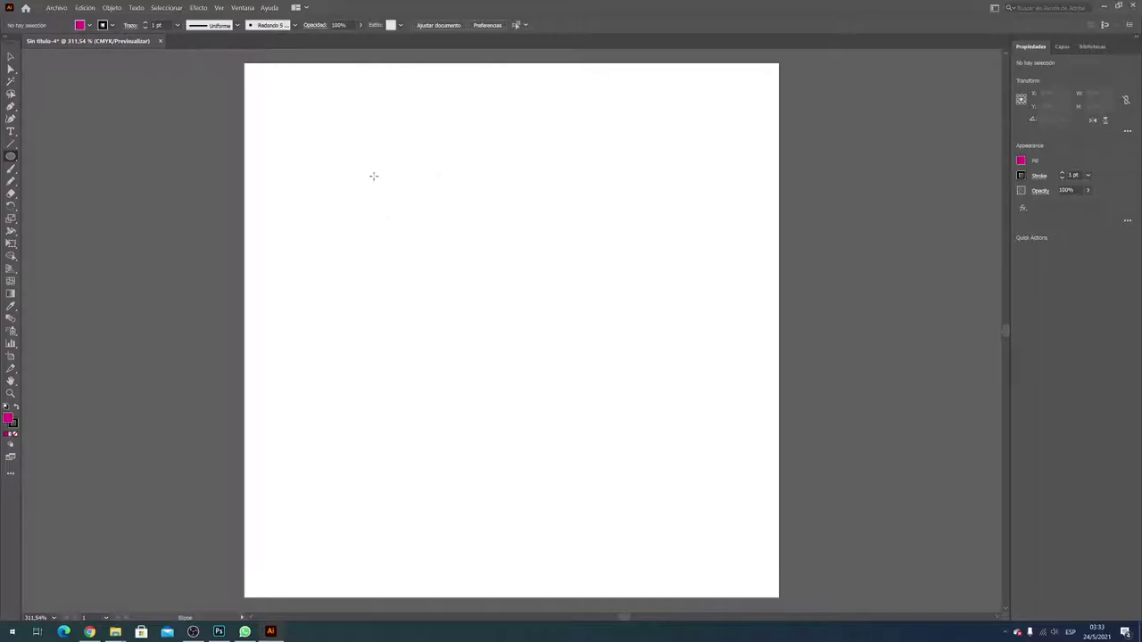
Step: Draw a large circle in the artboard centre and a smaller one at the top-left
mouse_move(374, 176)
left_mouse_down()
mouse_move(373, 195)
mouse_move(650, 510)
mouse_move(646, 497)
left_mouse_up()
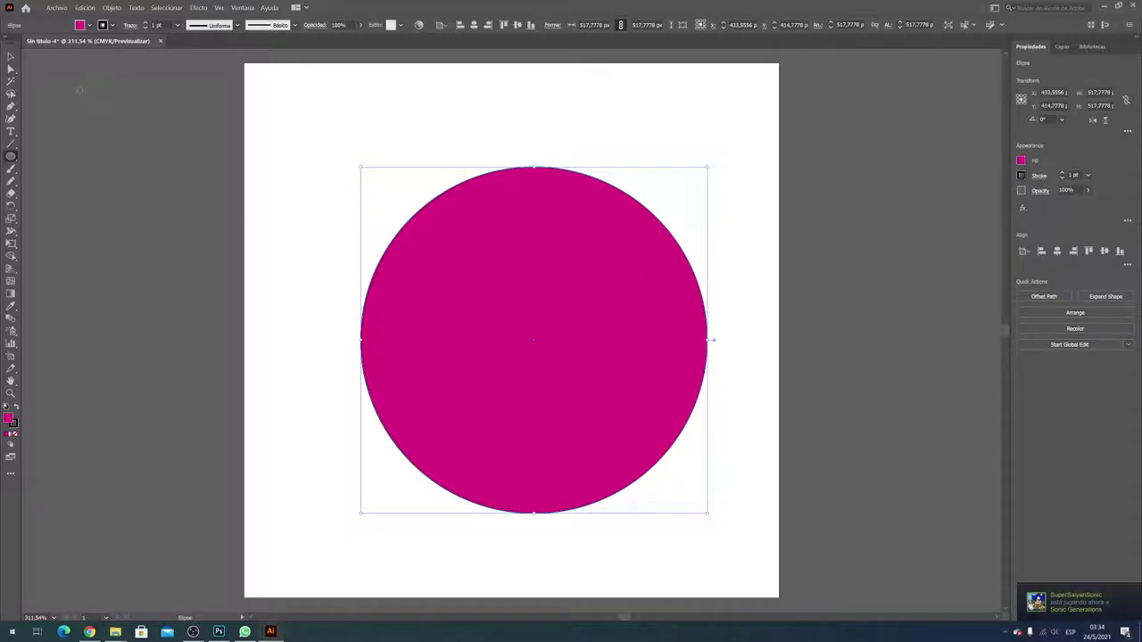
left_click_drag(79, 90, 215, 234)
left_click_drag(215, 234, 316, 354)
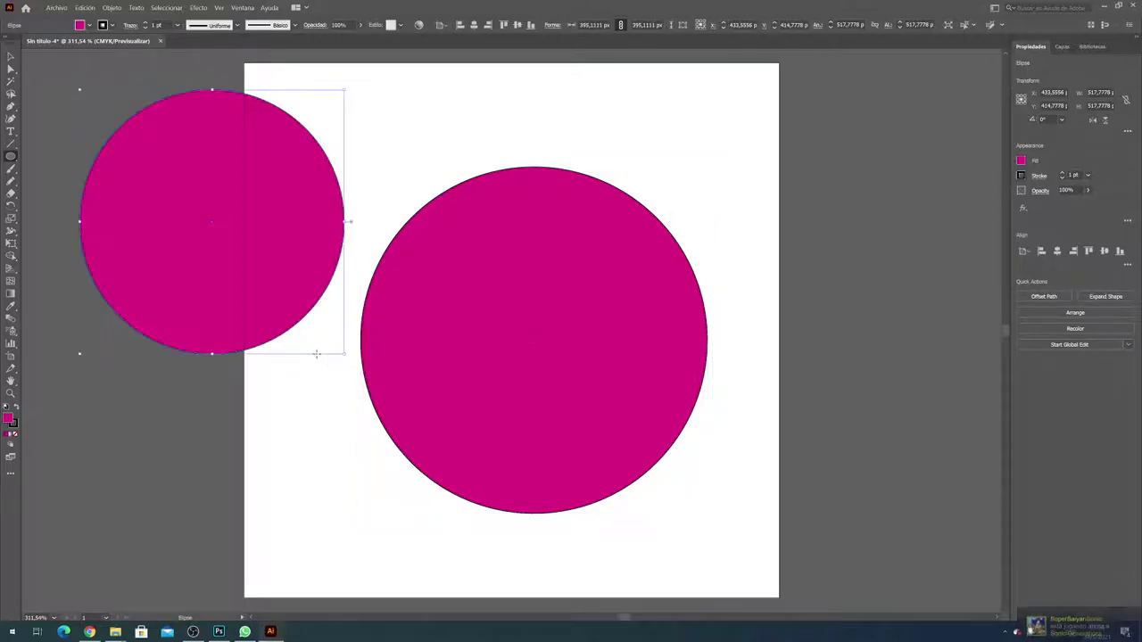
Step: Fill the top-left circle with orange from the swatches
left_click(89, 27)
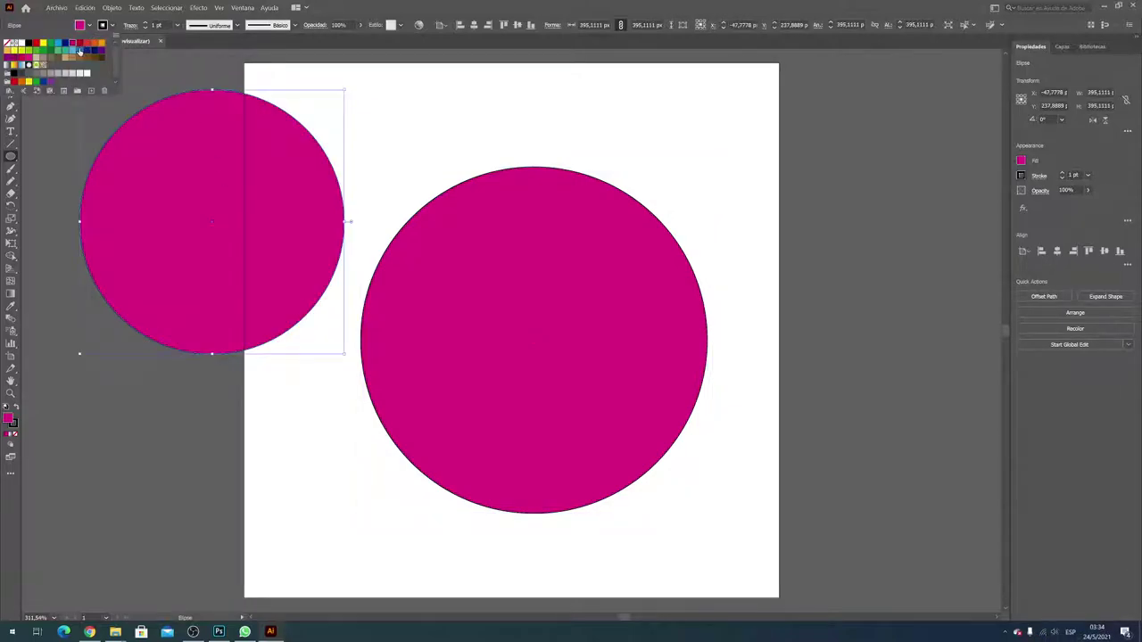
left_click(94, 44)
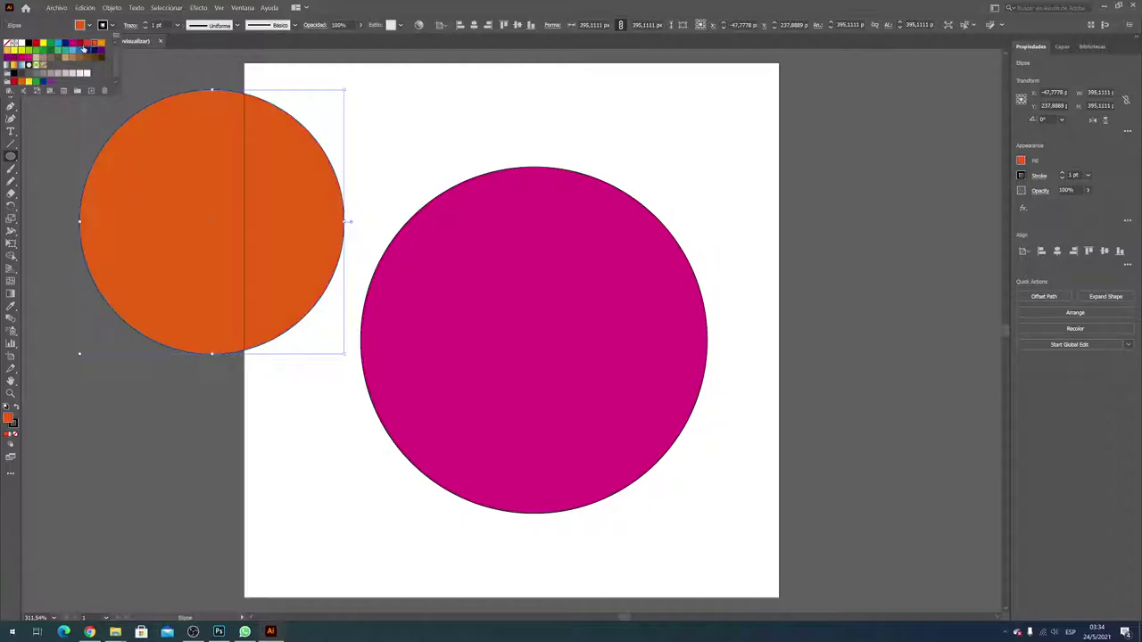
left_click(93, 44)
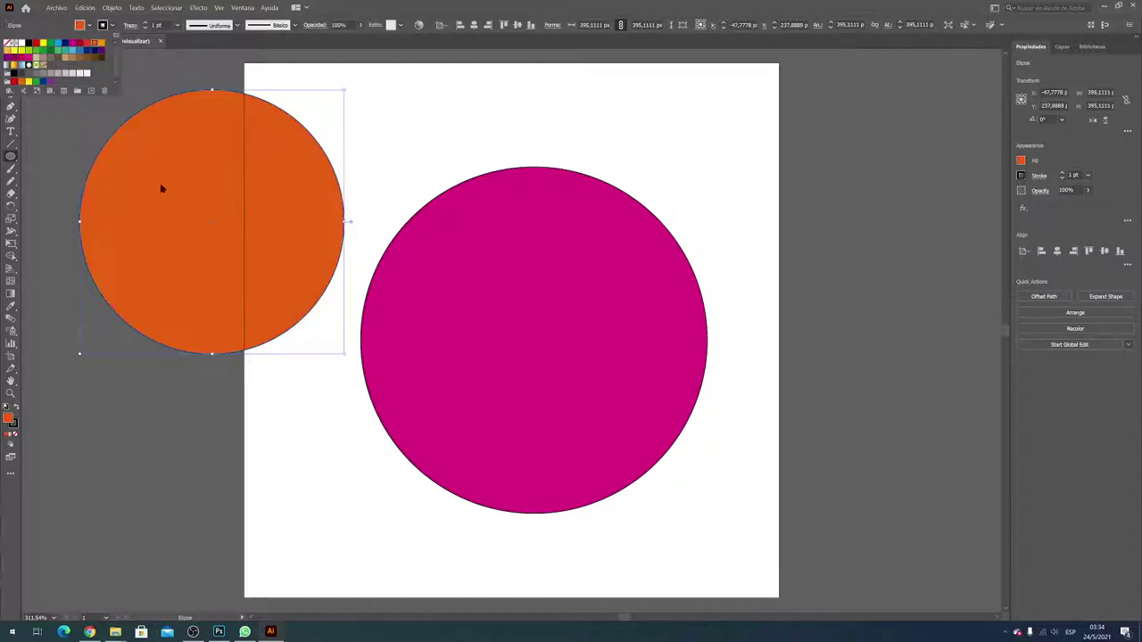
left_click(10, 154)
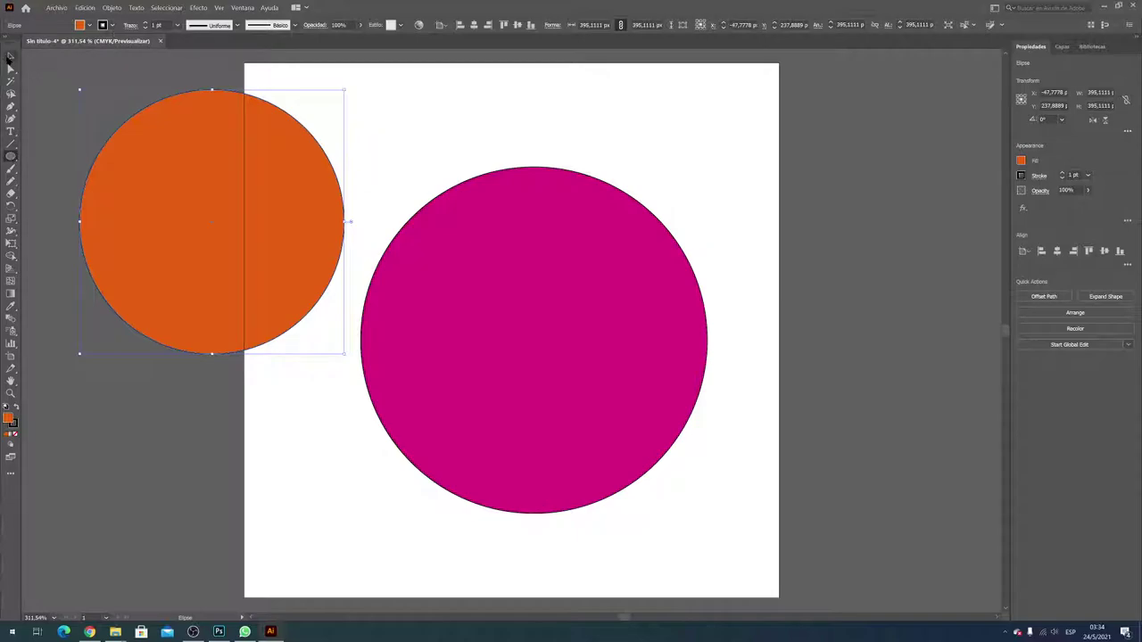
left_click(11, 57)
Step: Move the orange circle onto the magenta one and enlarge it to about 435 px
mouse_move(186, 196)
left_mouse_down()
mouse_move(535, 364)
mouse_move(530, 387)
left_mouse_up()
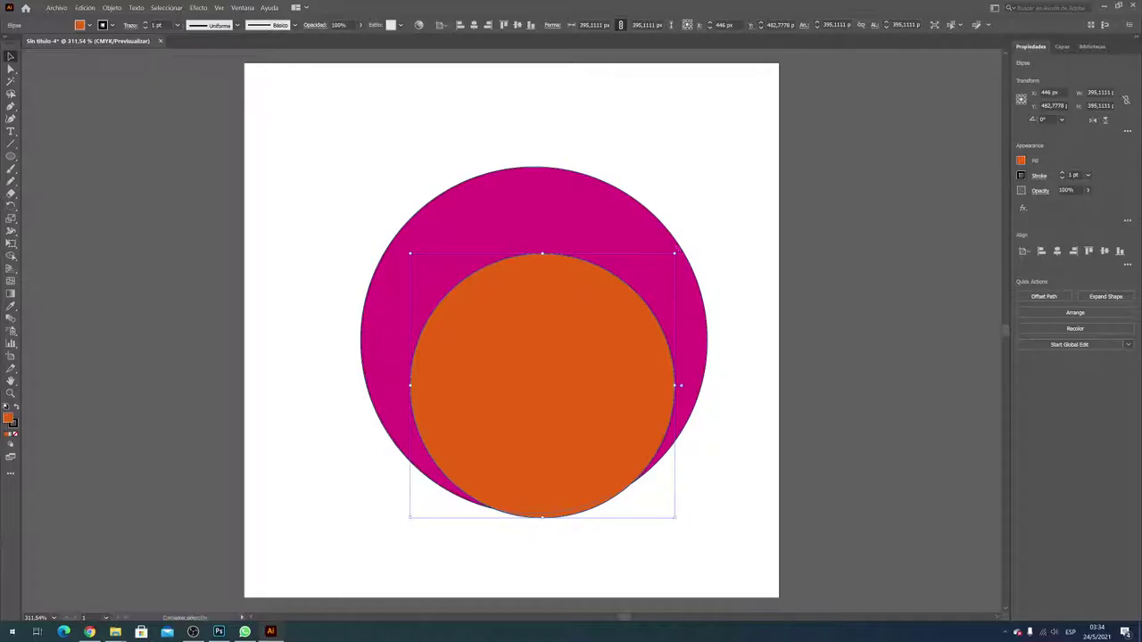
left_click_drag(675, 253, 701, 229)
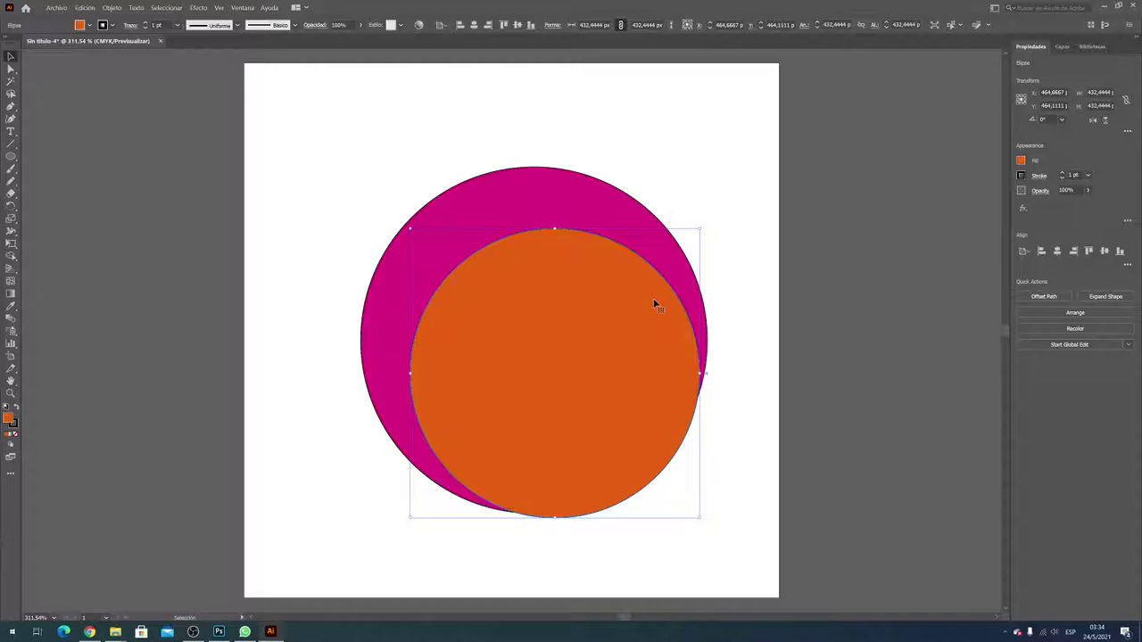
mouse_move(612, 392)
left_mouse_down()
mouse_move(620, 386)
mouse_move(609, 384)
left_mouse_up()
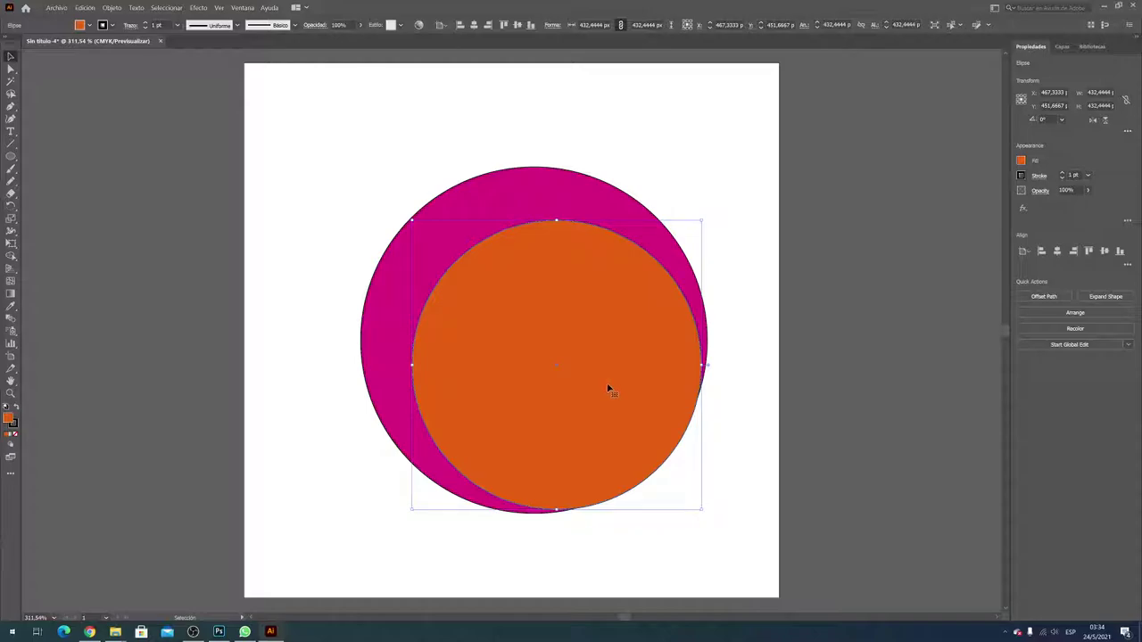
left_click_drag(406, 509, 404, 511)
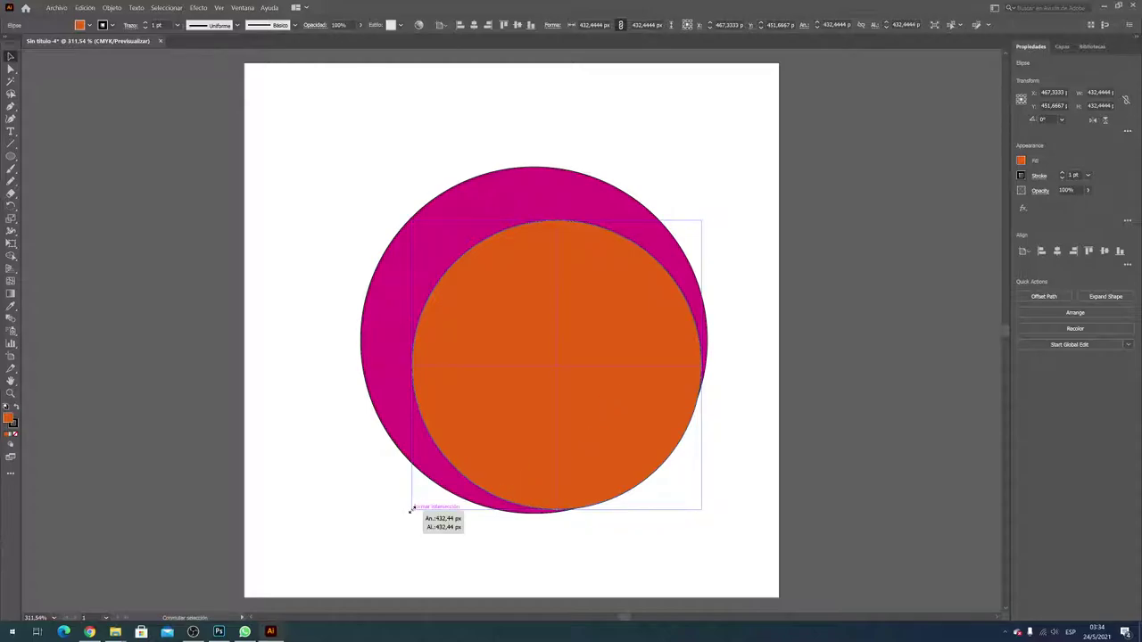
left_click(737, 405)
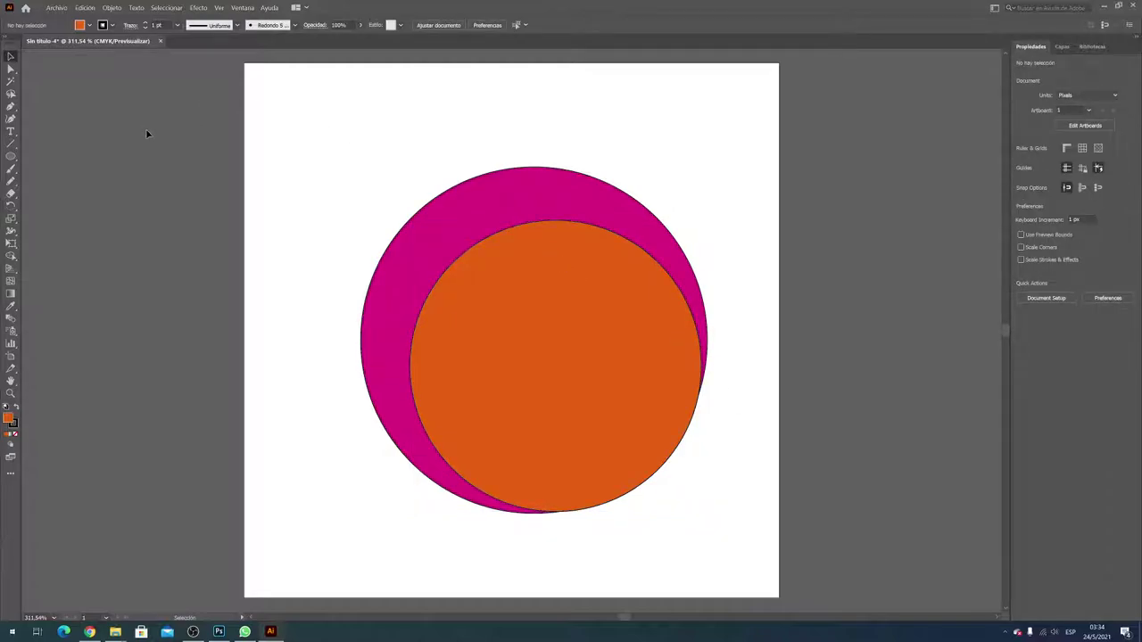
key("l")
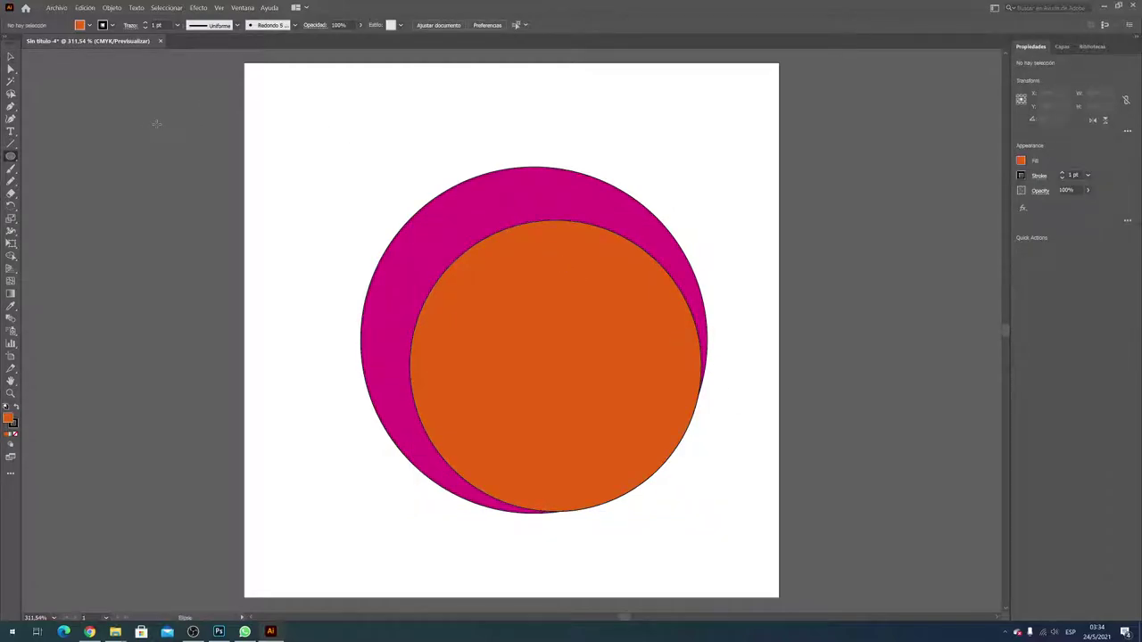
Step: Draw a 153 px circle and place it on the large orange circle's upper right
left_click_drag(156, 123, 259, 226)
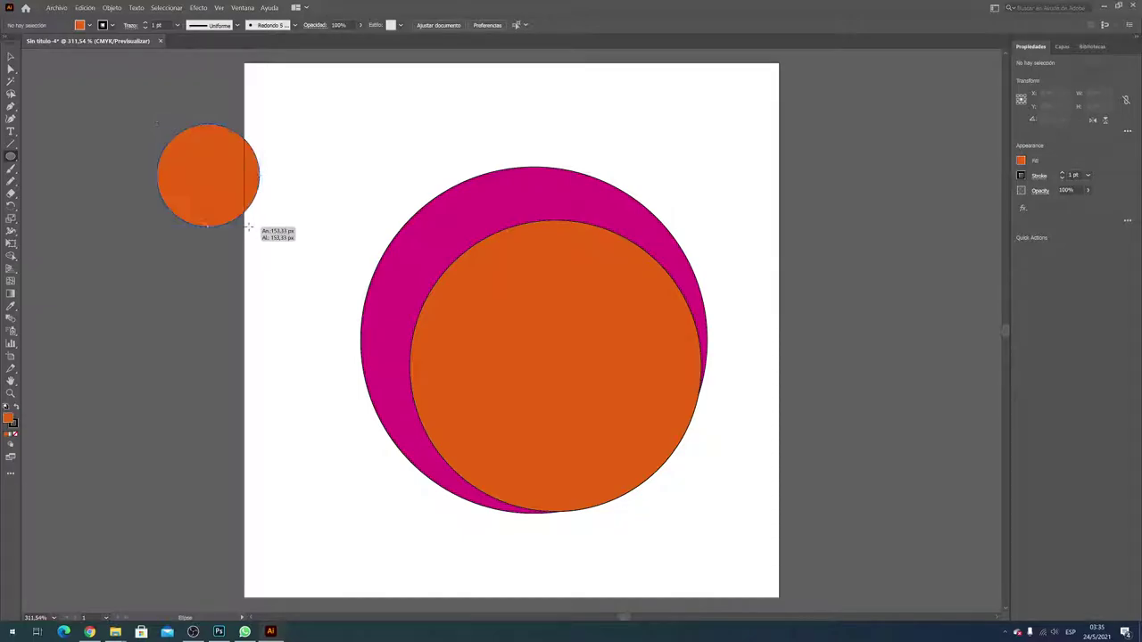
left_click(10, 57)
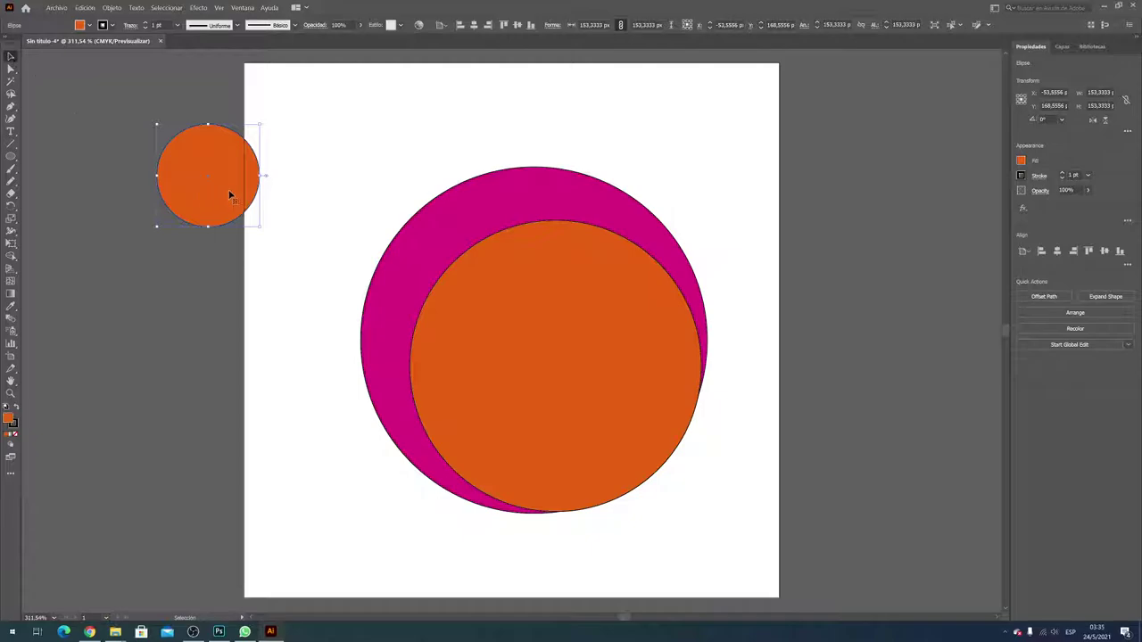
mouse_move(249, 189)
left_mouse_down()
mouse_move(679, 369)
mouse_move(659, 310)
left_mouse_up()
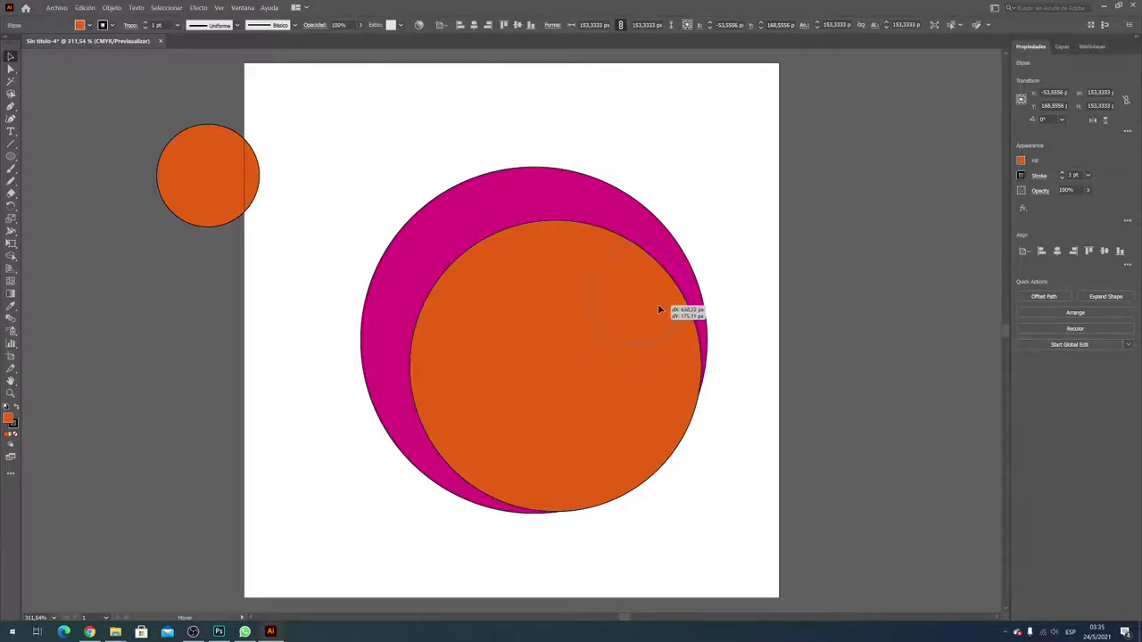
mouse_move(659, 310)
left_mouse_down()
mouse_move(676, 342)
mouse_move(667, 312)
left_mouse_up()
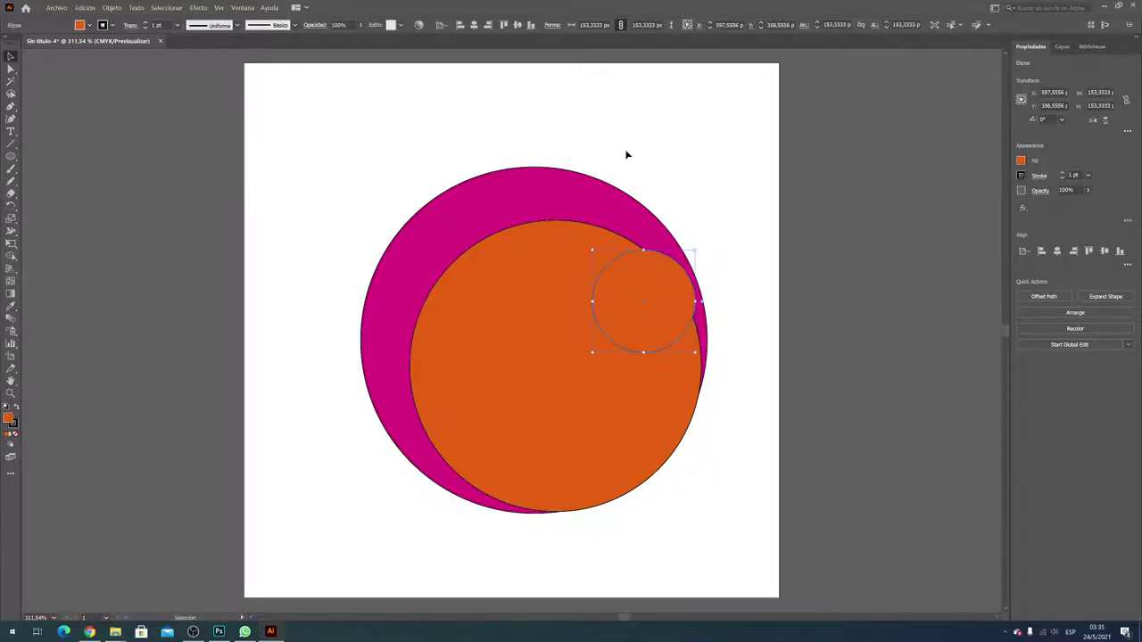
left_click(529, 96)
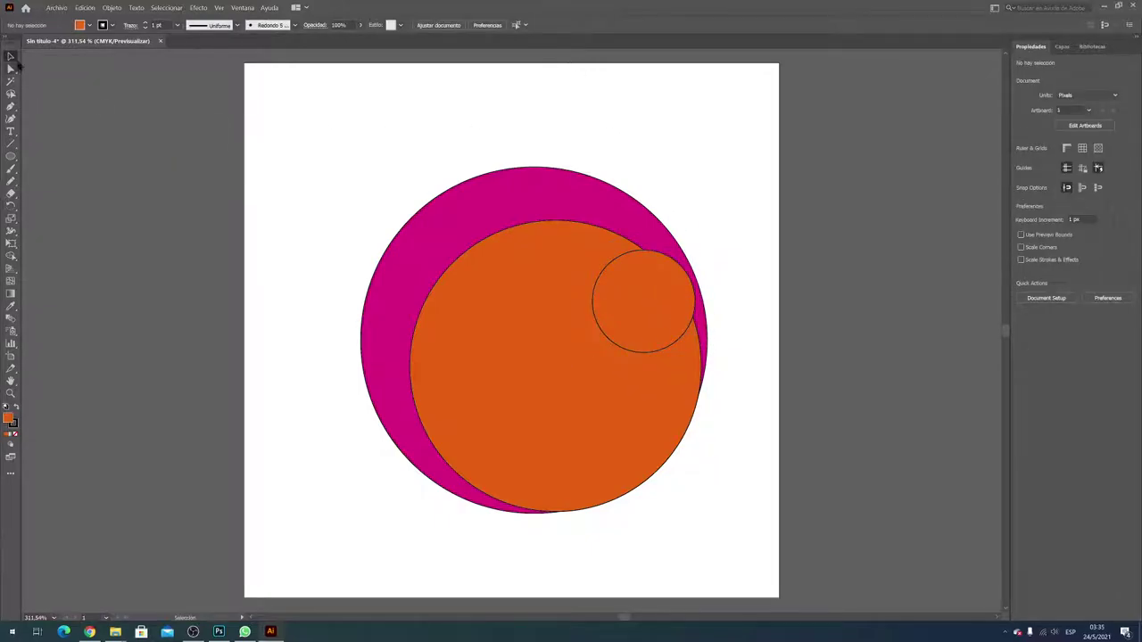
mouse_move(309, 114)
left_mouse_down()
mouse_move(423, 348)
mouse_move(746, 569)
left_mouse_up()
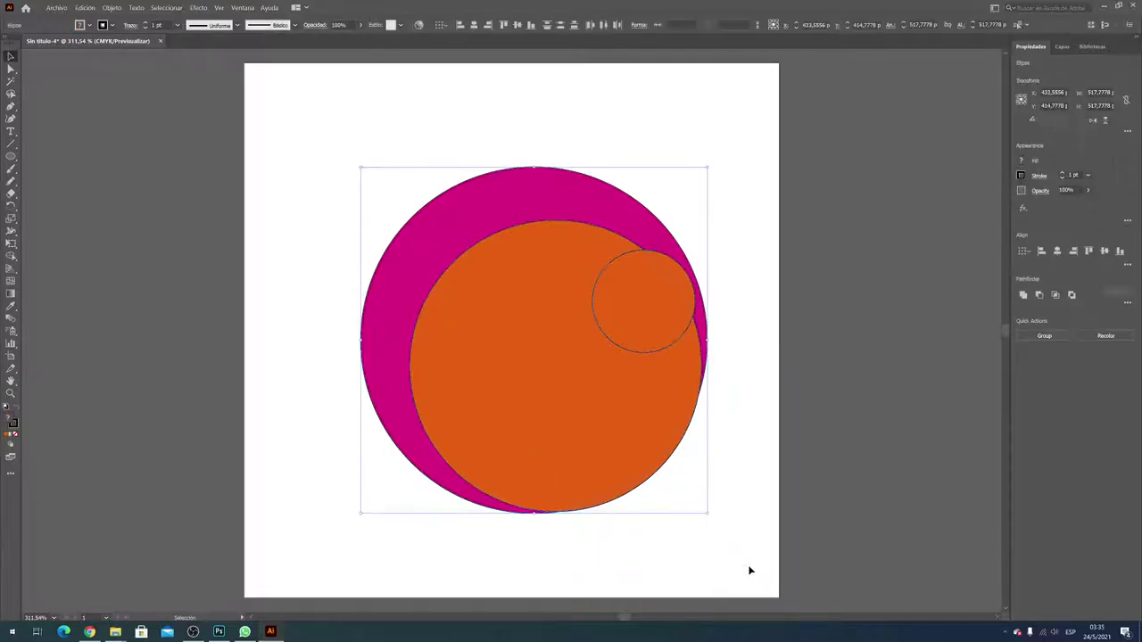
left_click(746, 409)
left_click(665, 324)
left_click(762, 359)
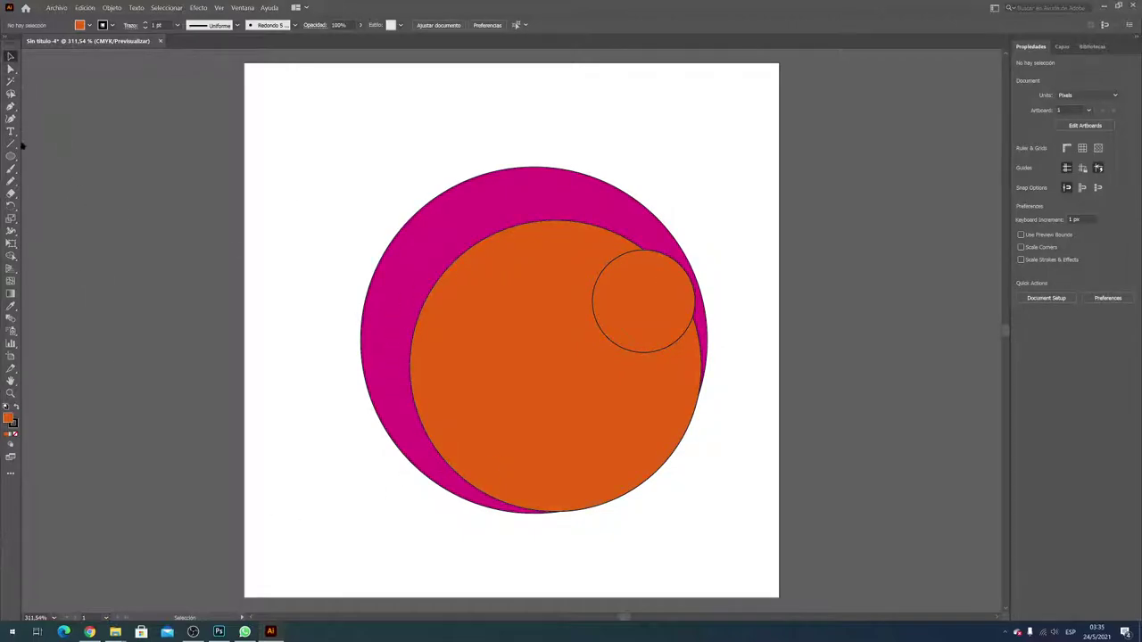
Step: Draw a large green-filled circle to the left of the artwork
key("l")
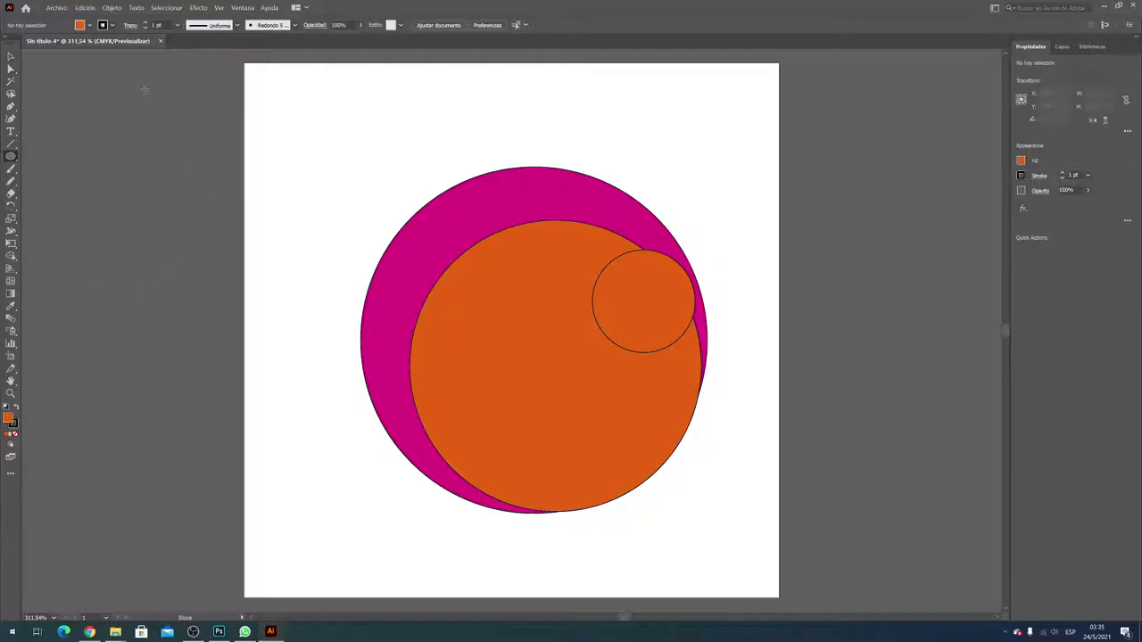
left_click(86, 27)
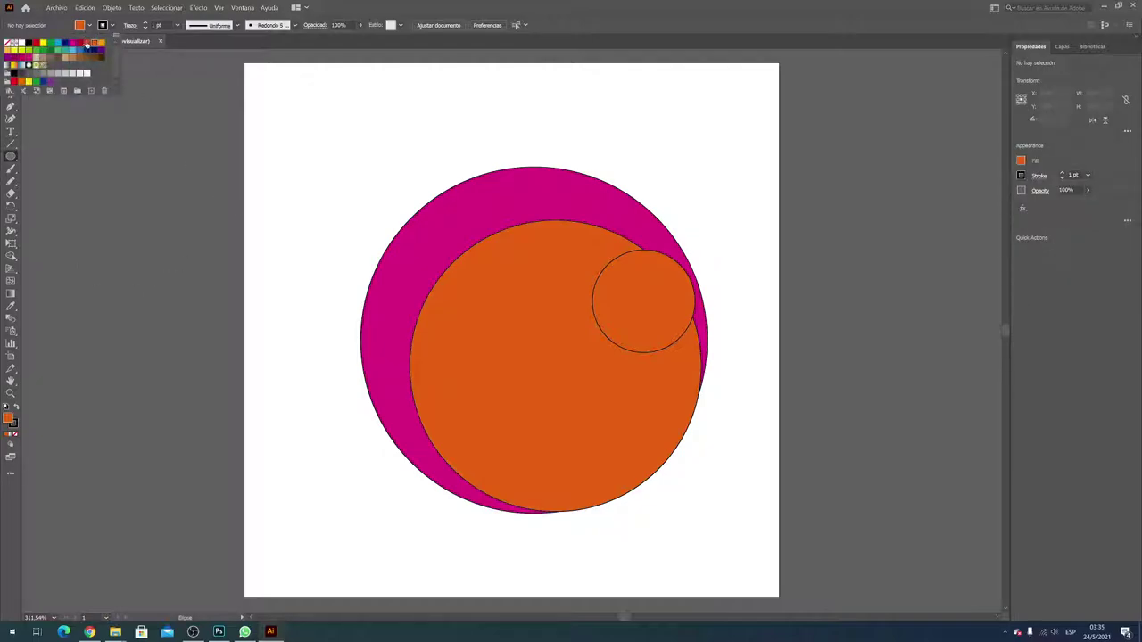
left_click(57, 43)
left_click(159, 186)
mouse_move(144, 155)
left_mouse_down()
mouse_move(373, 470)
mouse_move(346, 431)
left_mouse_up()
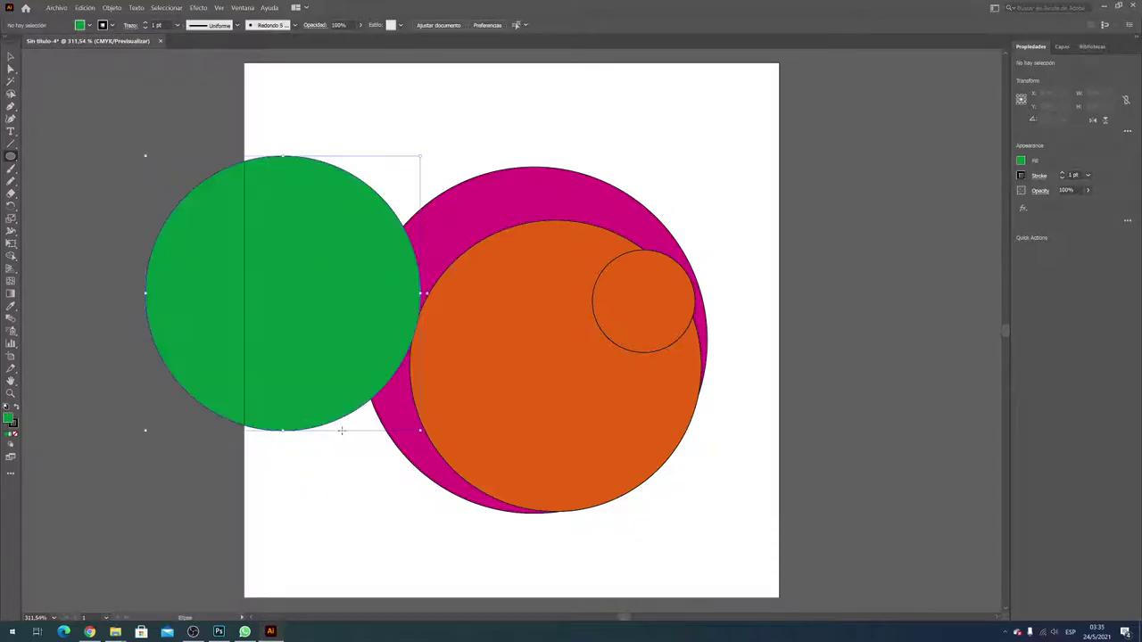
Step: Move the green circle inside the orange circle and shrink it to about 388 px
left_click(11, 57)
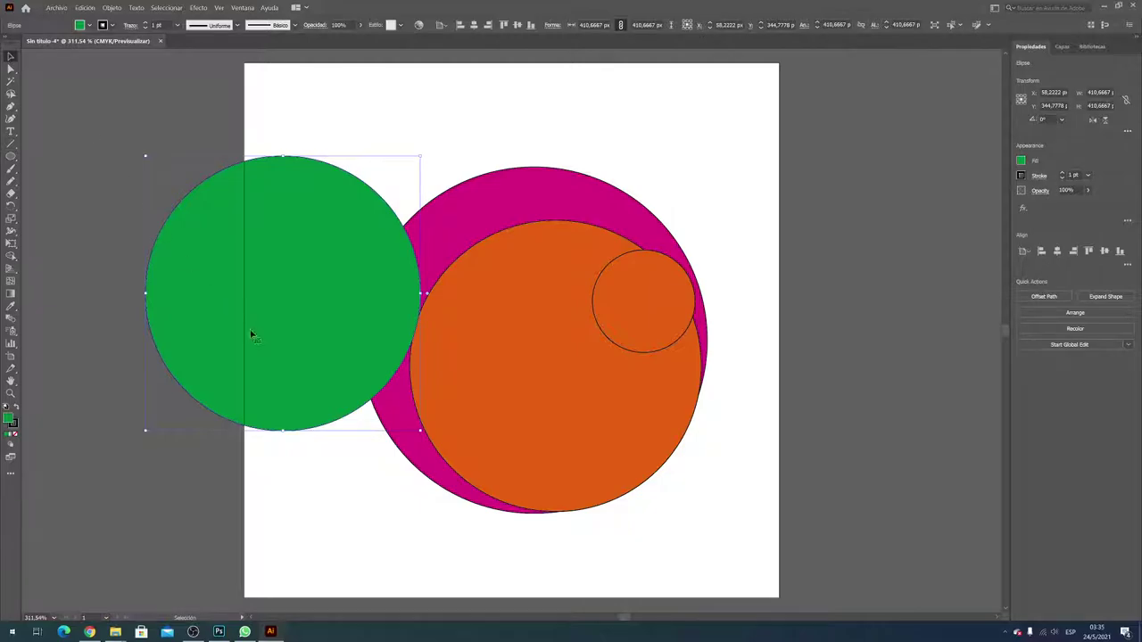
left_click_drag(249, 333, 538, 409)
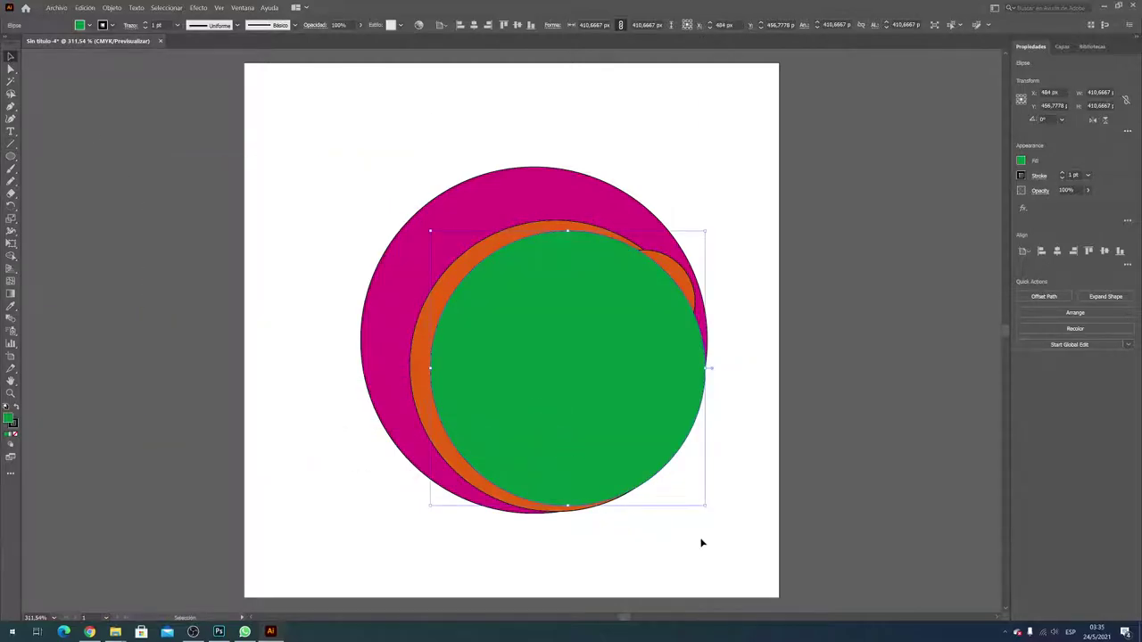
left_click_drag(704, 506, 689, 490)
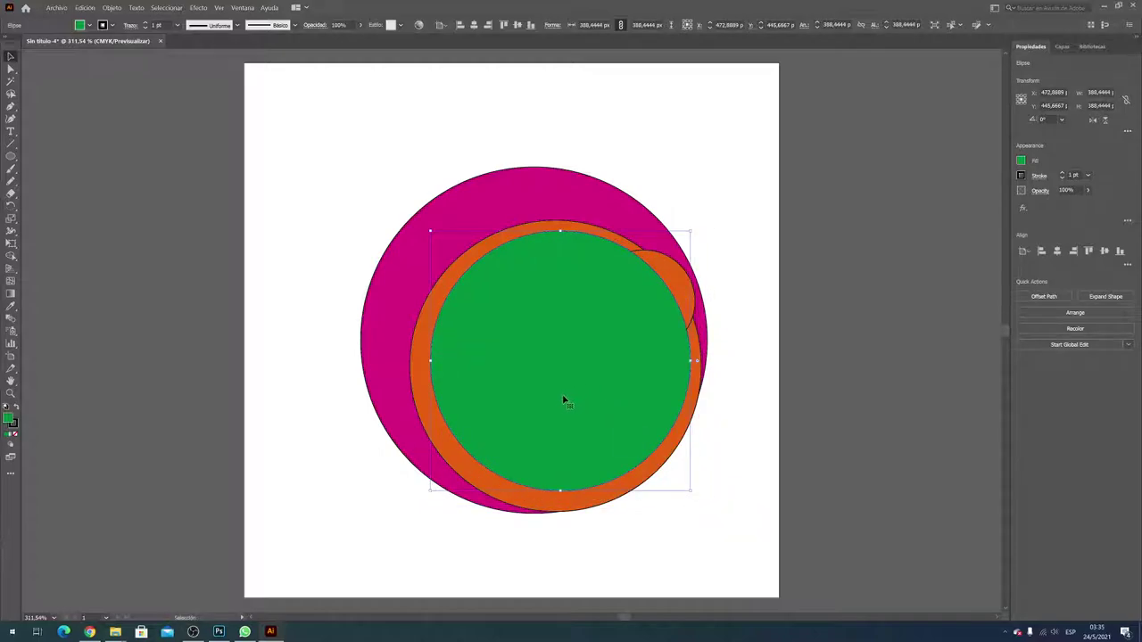
mouse_move(563, 398)
left_mouse_down()
mouse_move(563, 414)
mouse_move(542, 400)
mouse_move(556, 416)
left_mouse_up()
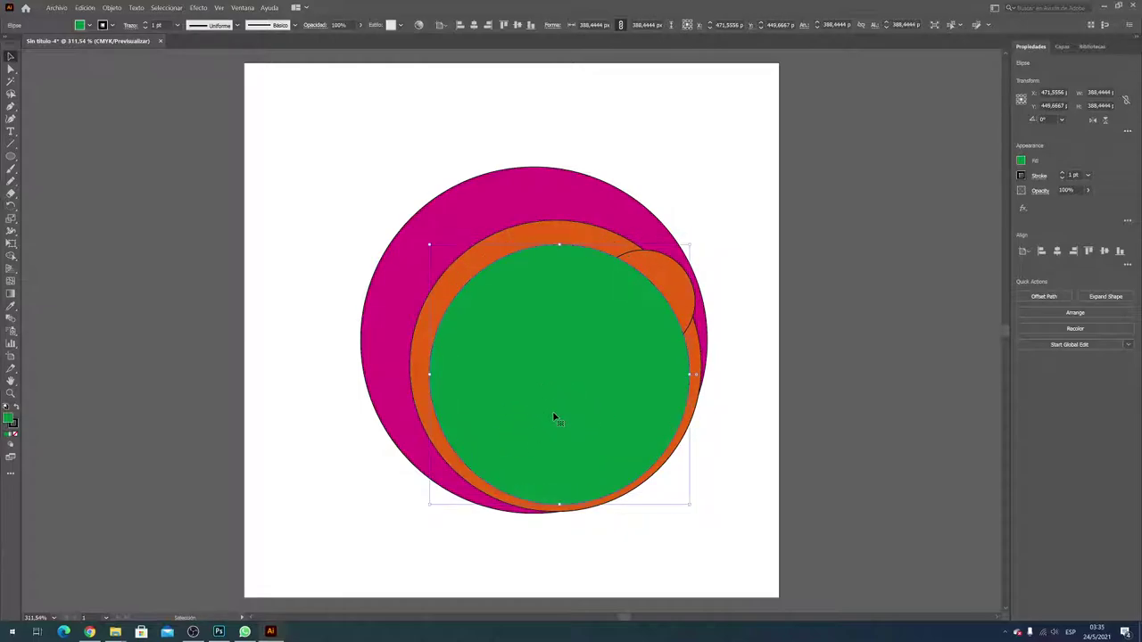
Step: Bring the small orange circle to the front, then select all the circles
left_click(670, 284)
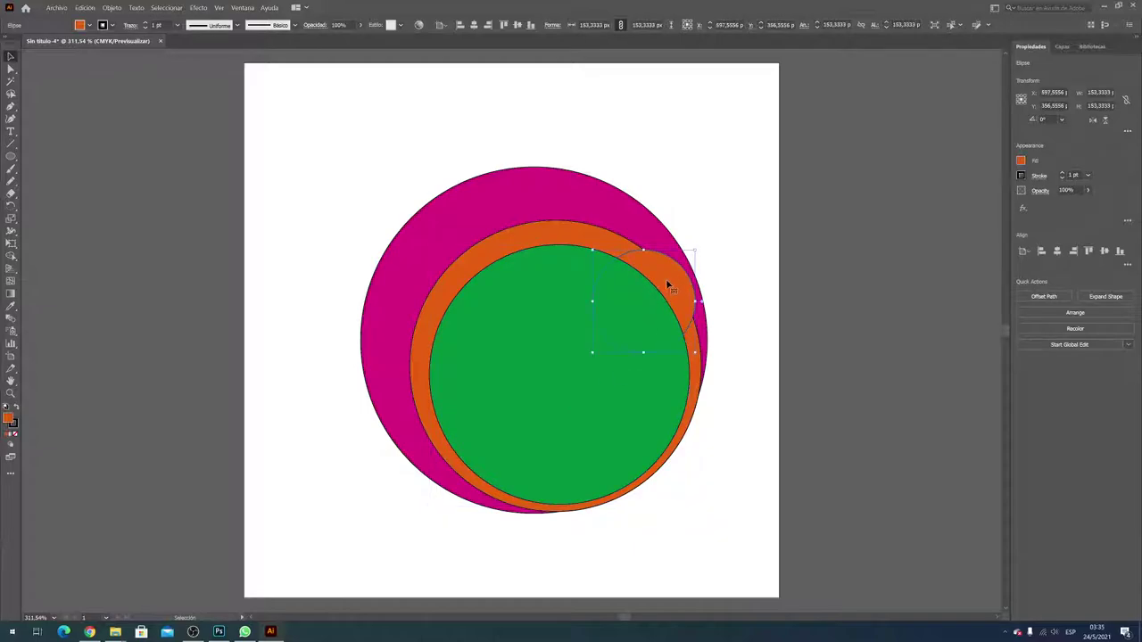
right_click(662, 282)
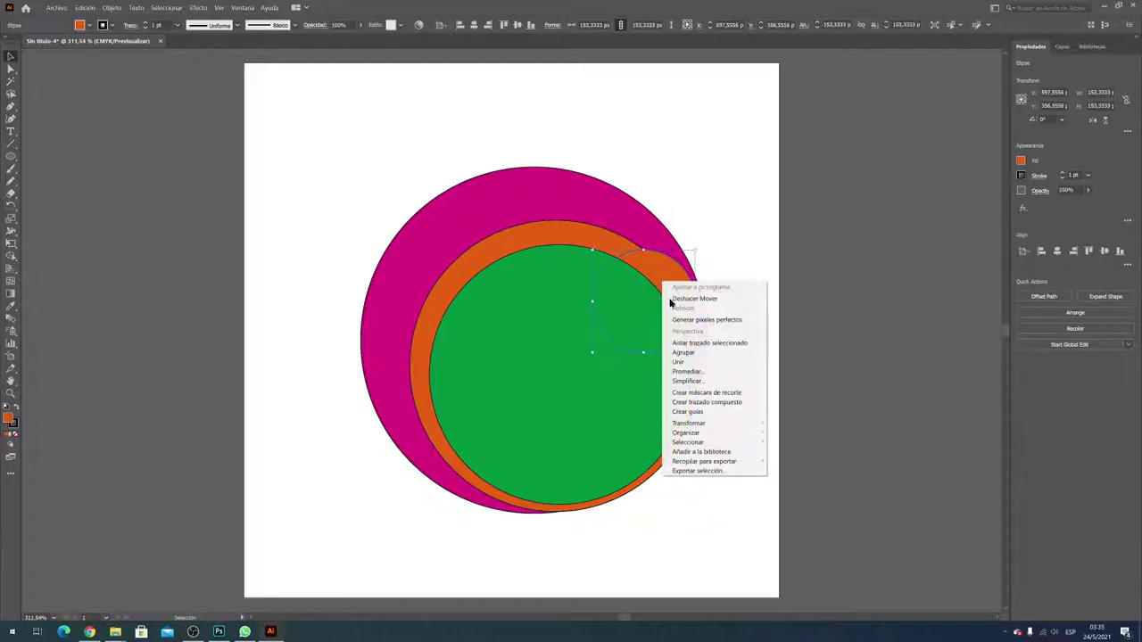
left_click(776, 434)
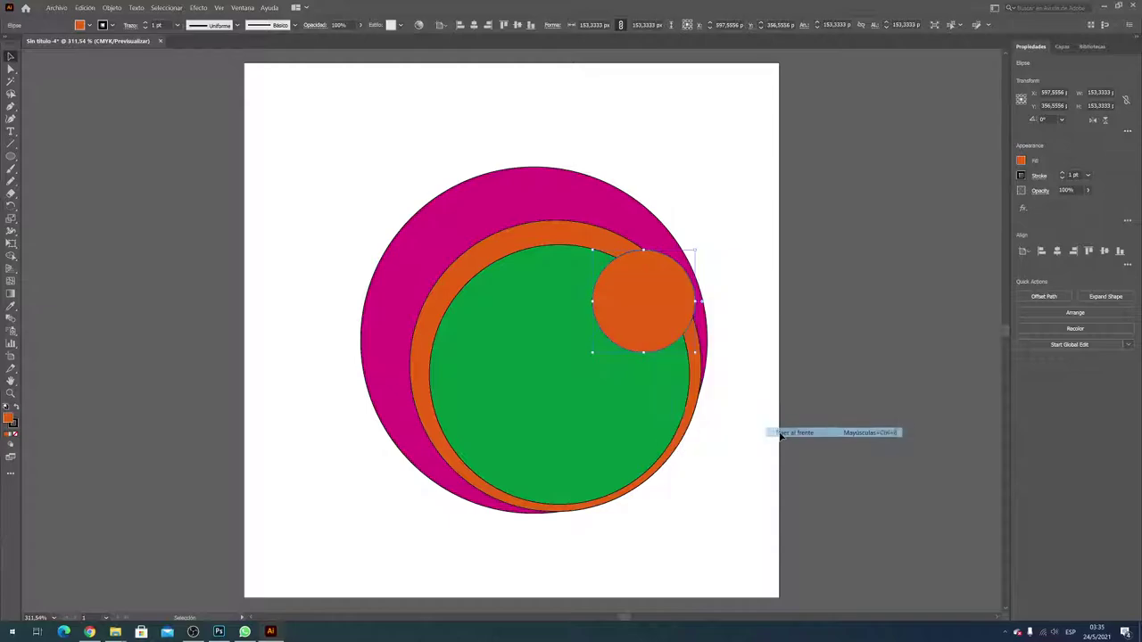
left_click(776, 305)
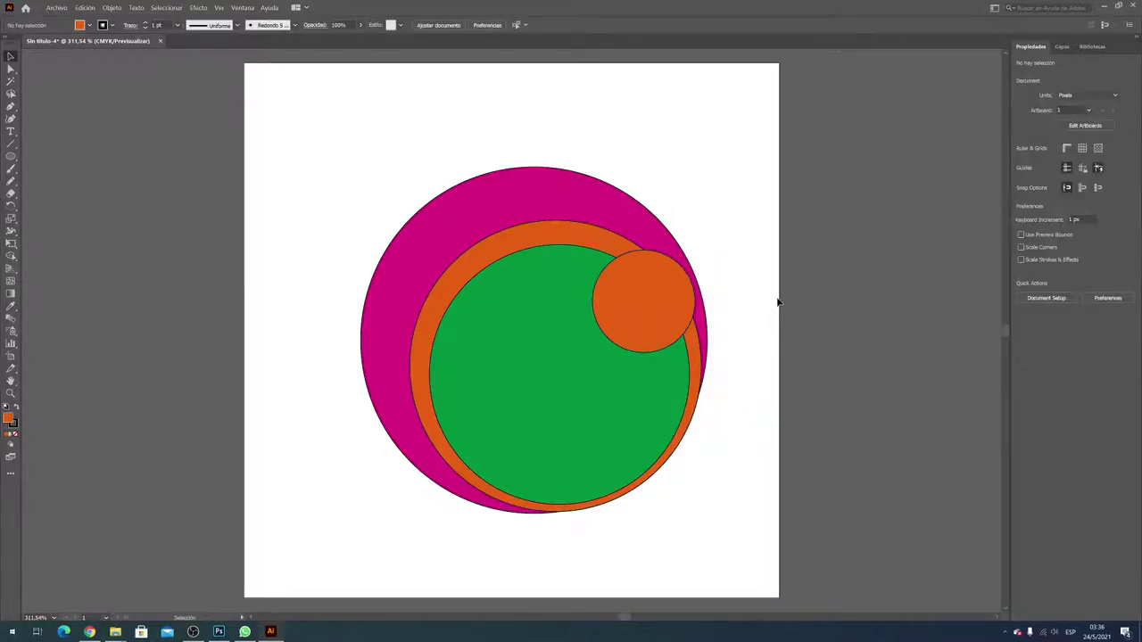
left_click_drag(261, 107, 739, 569)
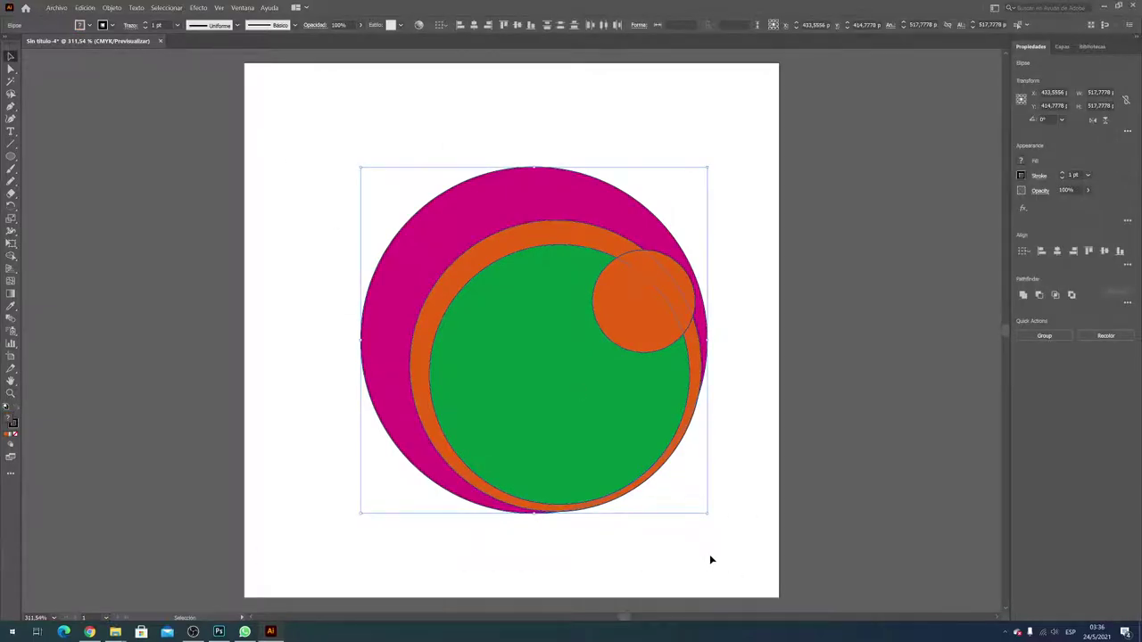
Step: With Shape Builder, delete the orange ring and the lower-right orange sliver
key("shift+m")
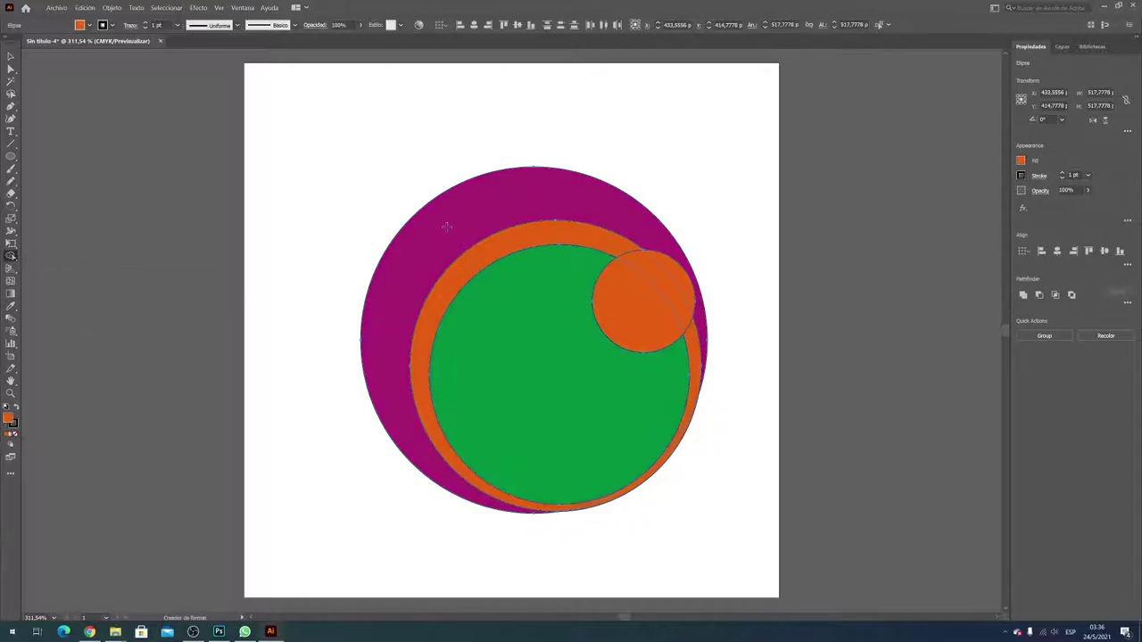
left_click(88, 24)
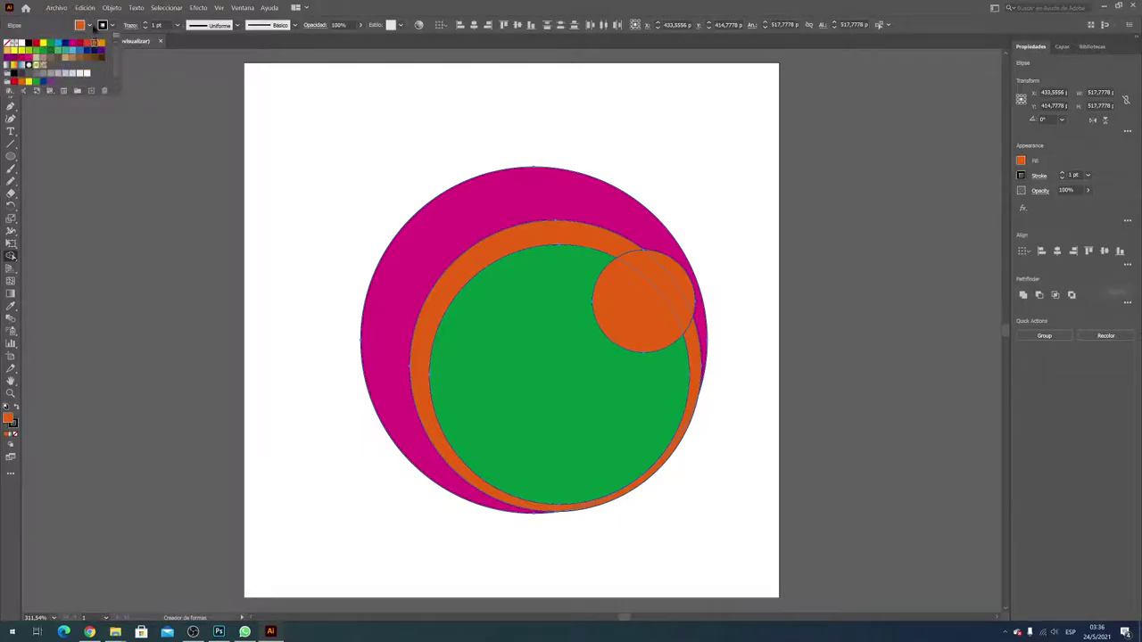
left_click(92, 28)
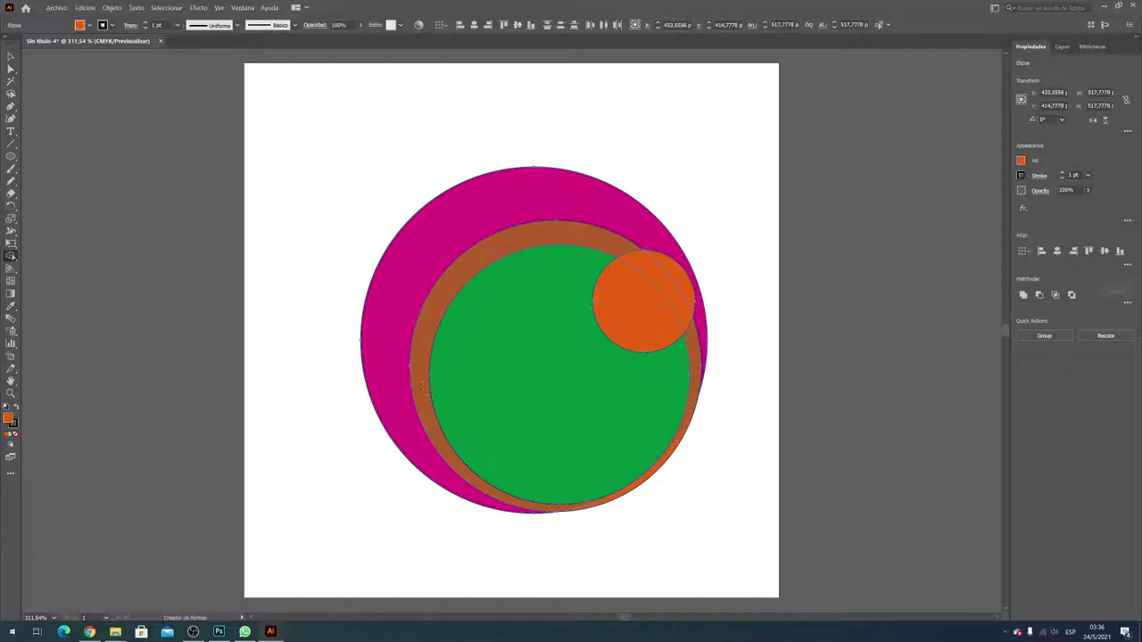
left_click(424, 389)
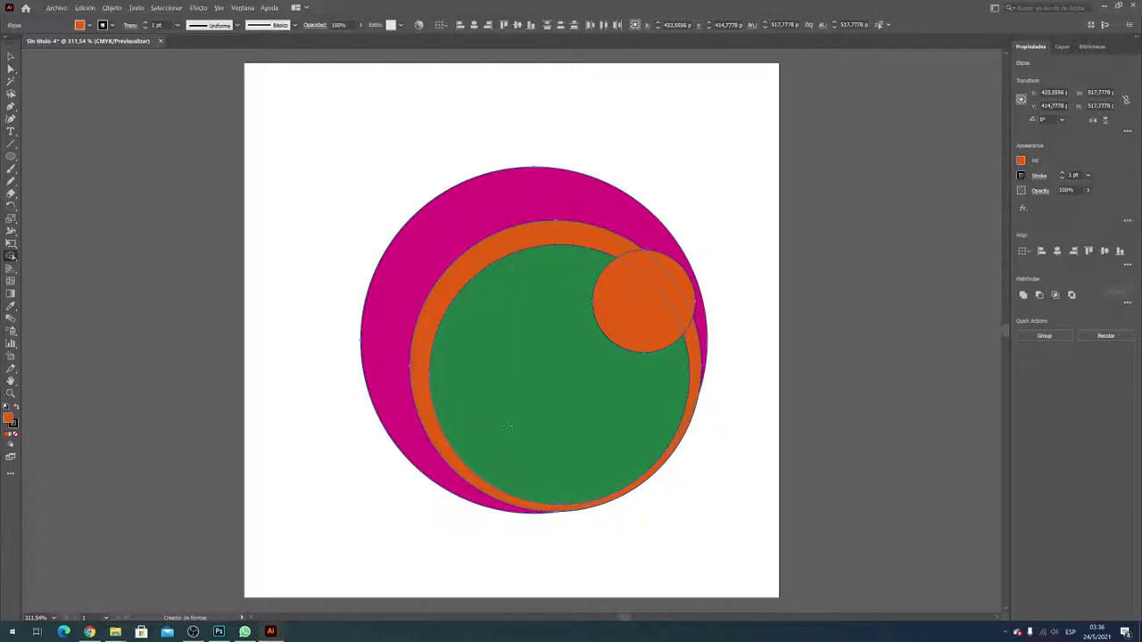
left_click(419, 357, "alt")
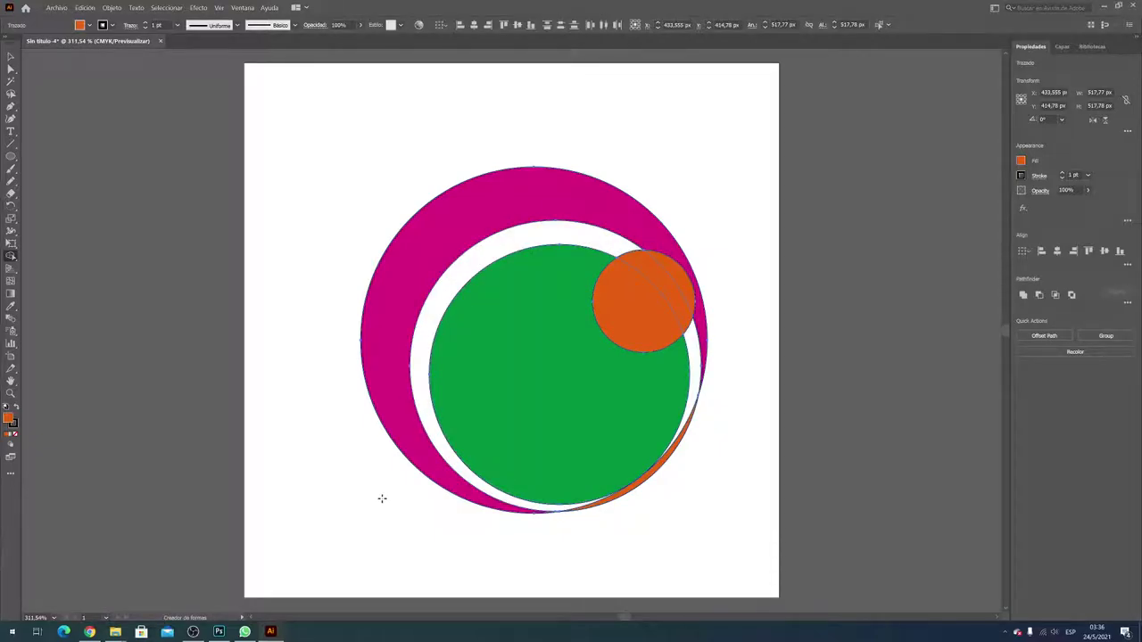
left_click(632, 486, "alt")
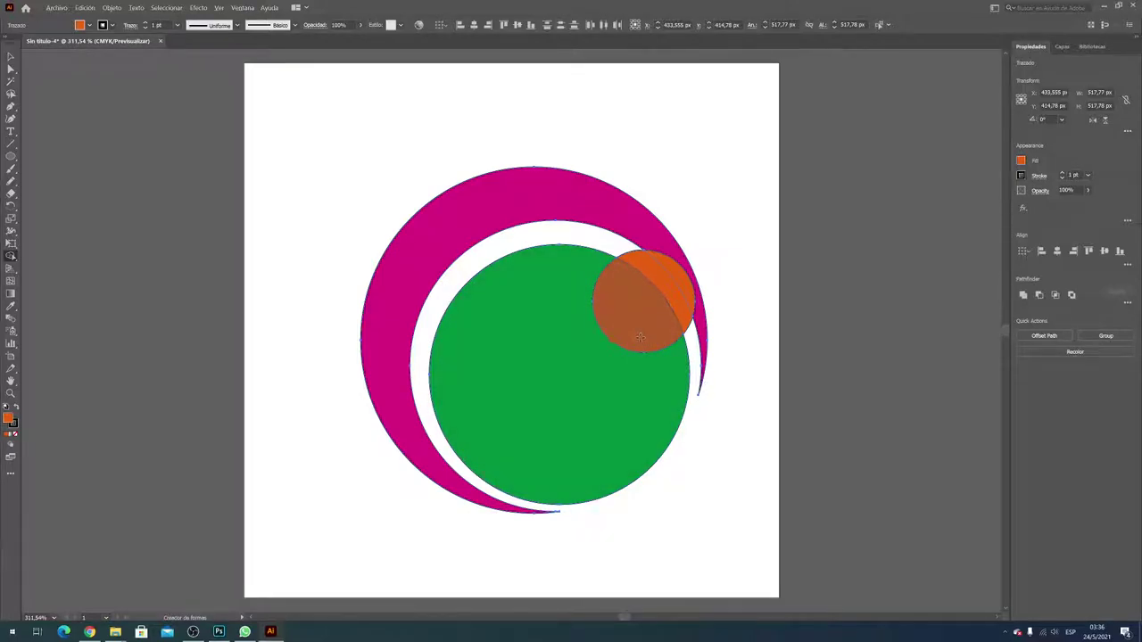
Step: Notch the green circle, merge the crescent pieces, and recolour the disc orange
left_click(639, 335)
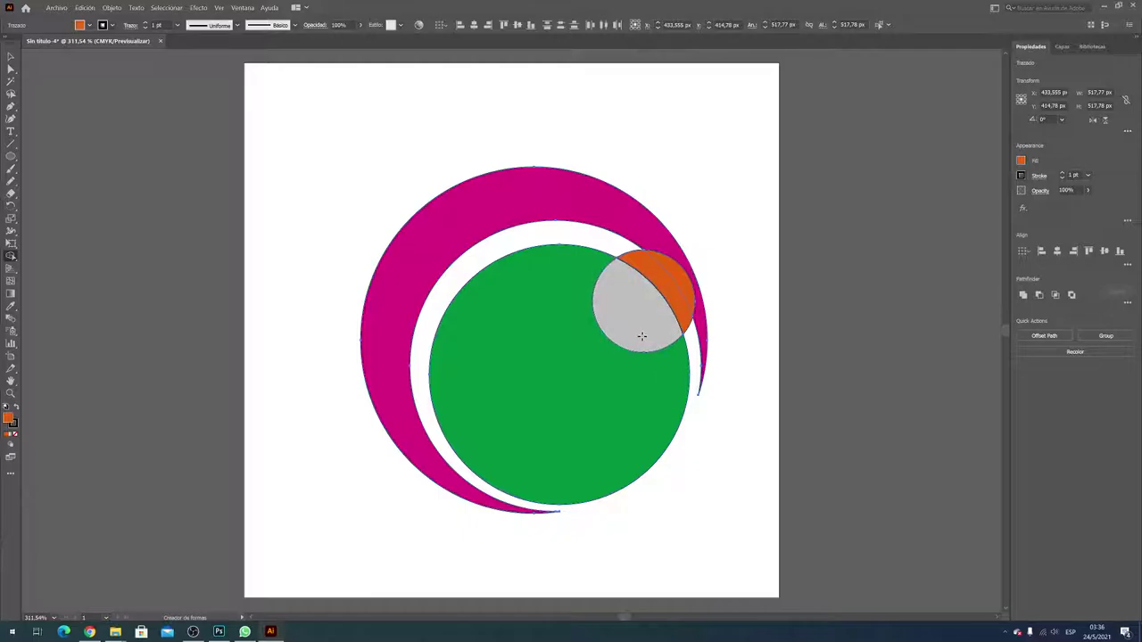
left_click(667, 317, "alt")
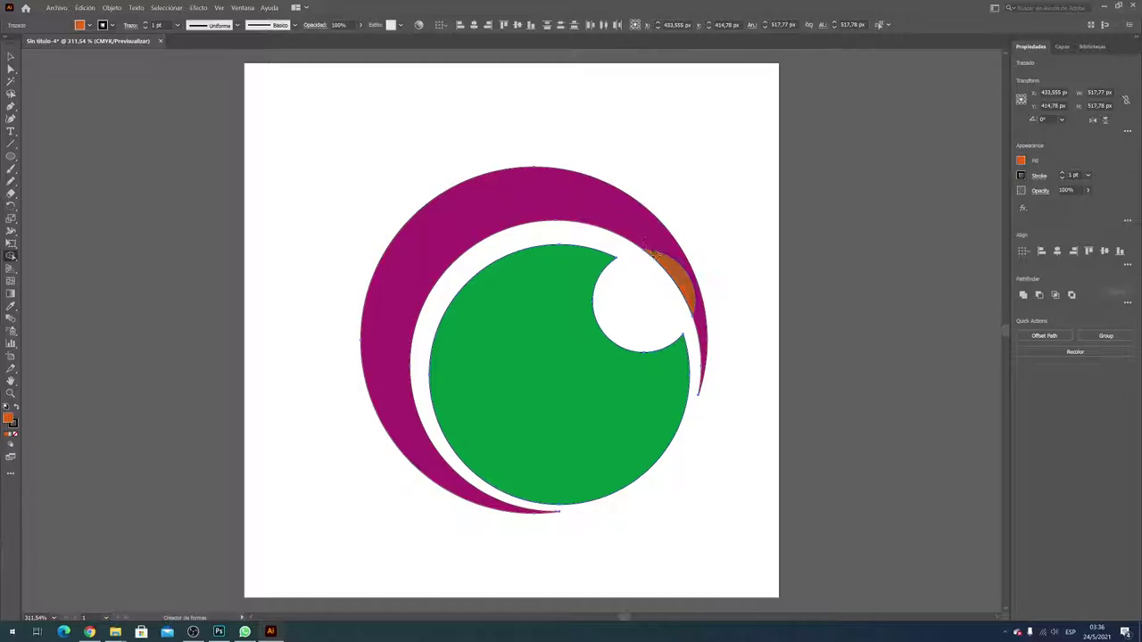
left_click_drag(663, 261, 680, 273)
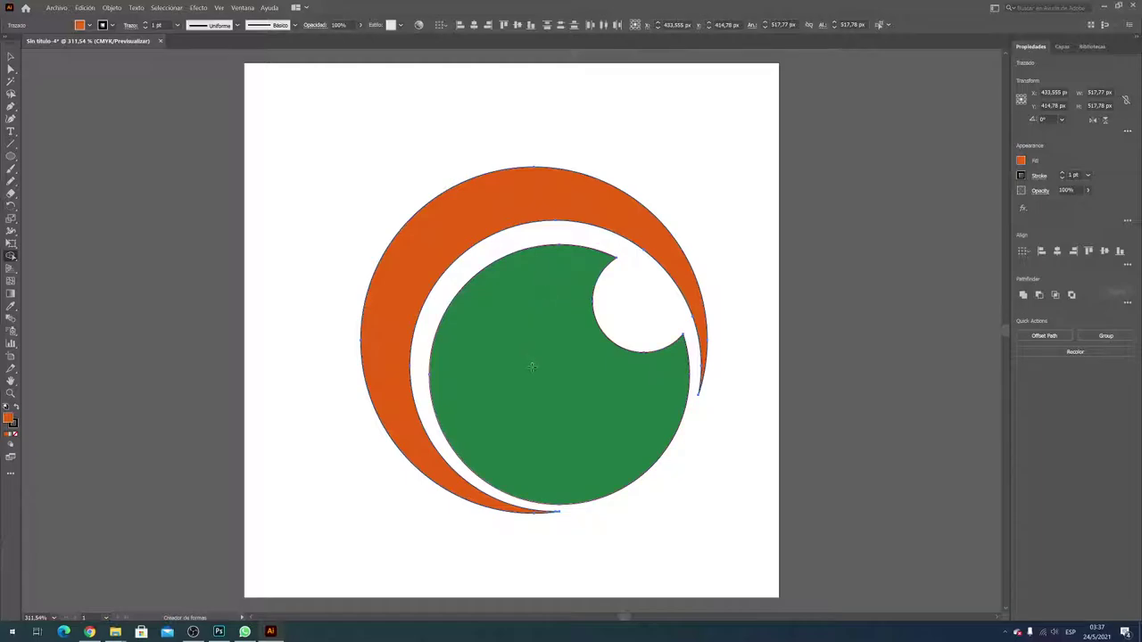
left_click(571, 390)
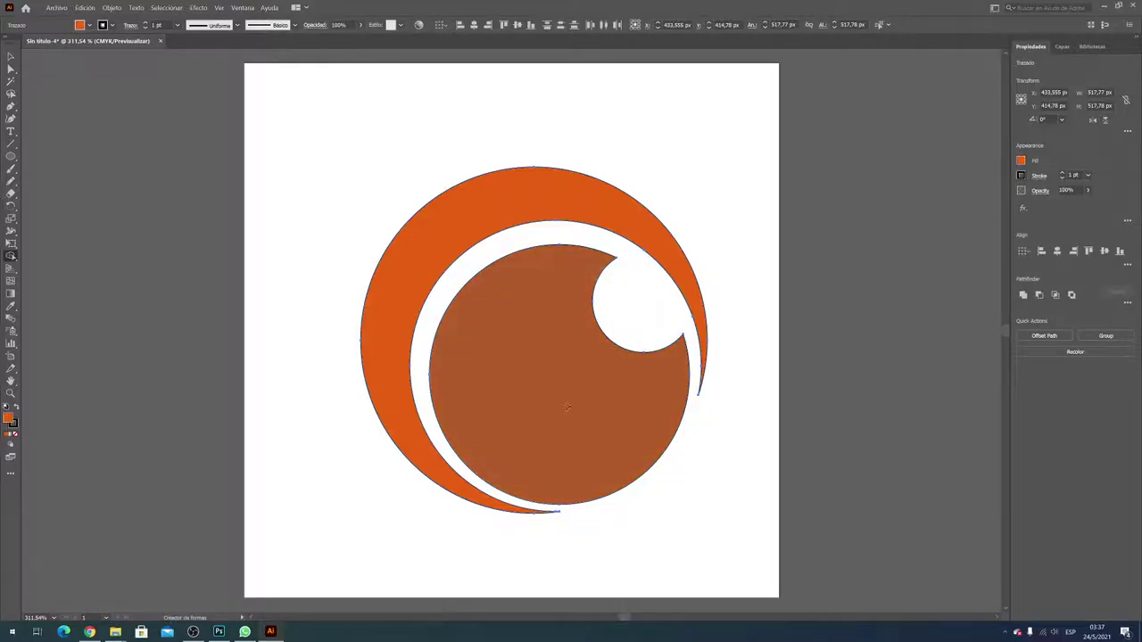
Step: Move the logo slightly up and to the left
key("v")
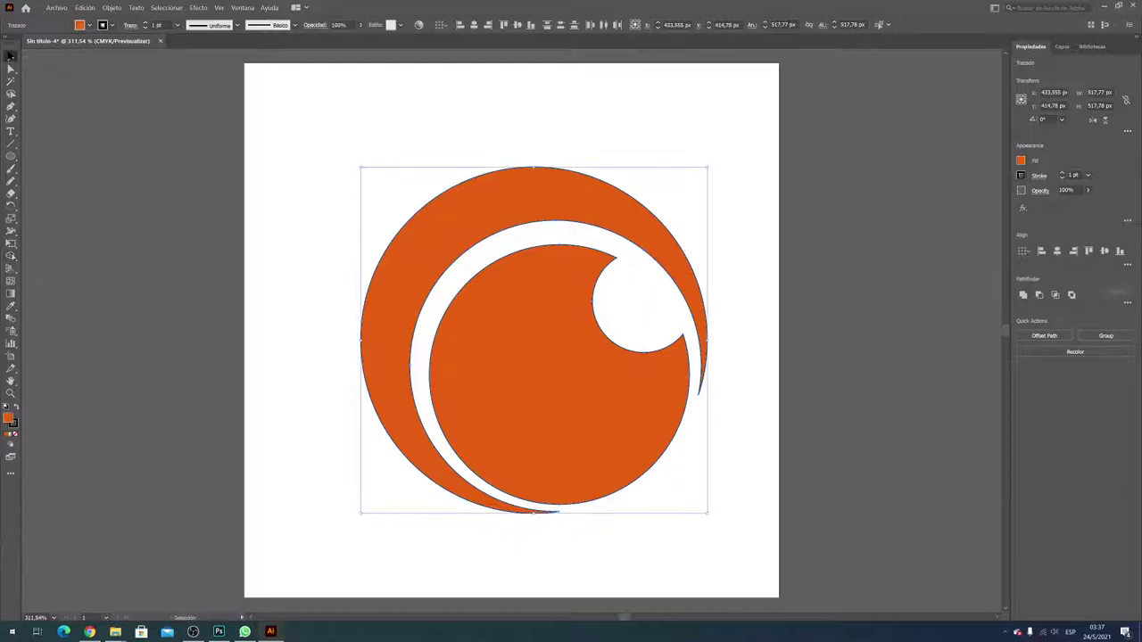
left_click(304, 537)
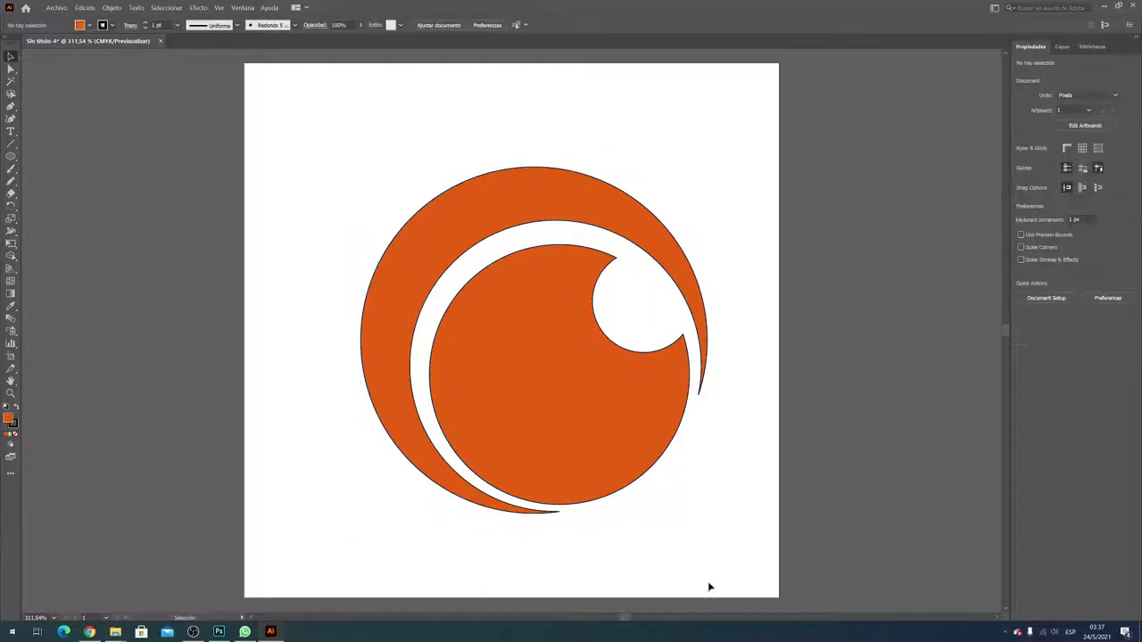
left_click_drag(559, 383, 522, 348)
left_click(709, 413)
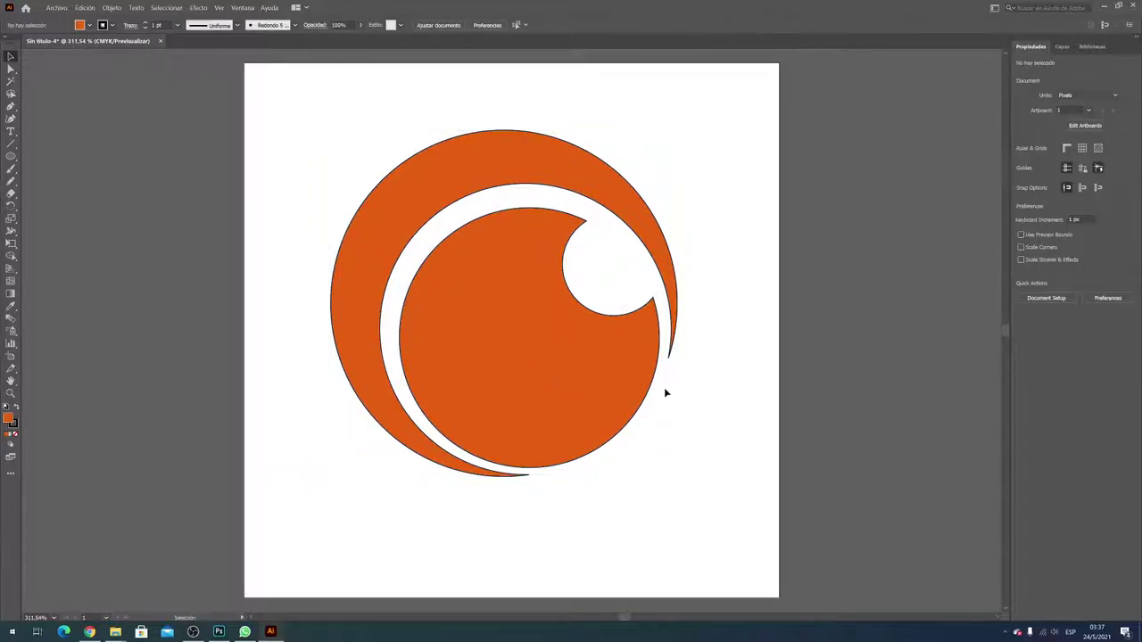
Step: Set the whole logo's stroke to None
left_click_drag(645, 520, 245, 167)
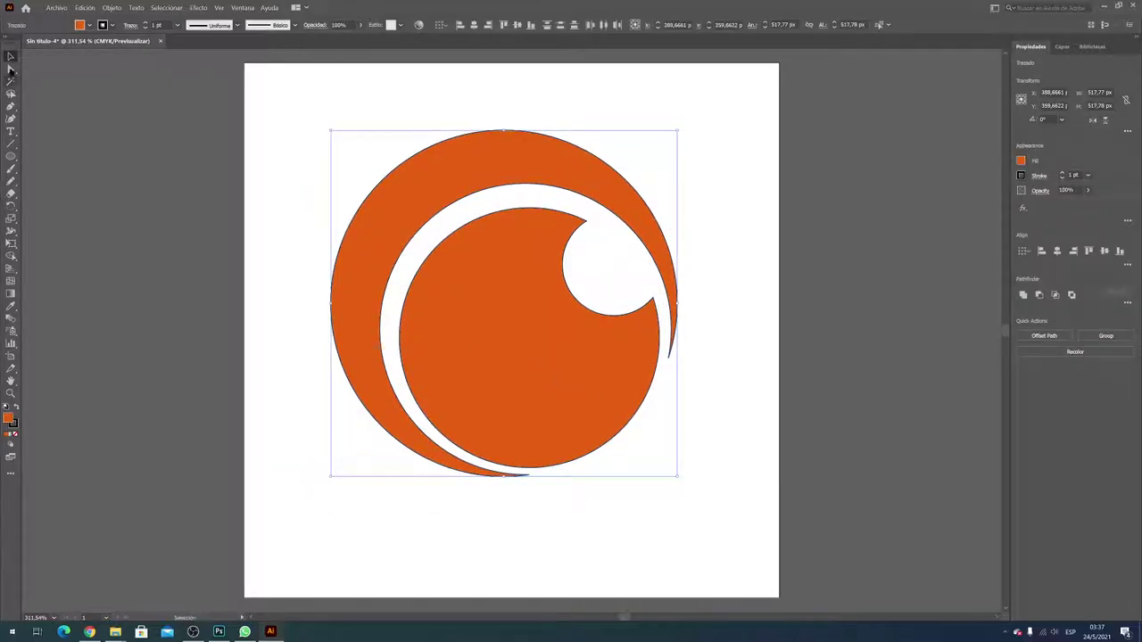
left_click(112, 25)
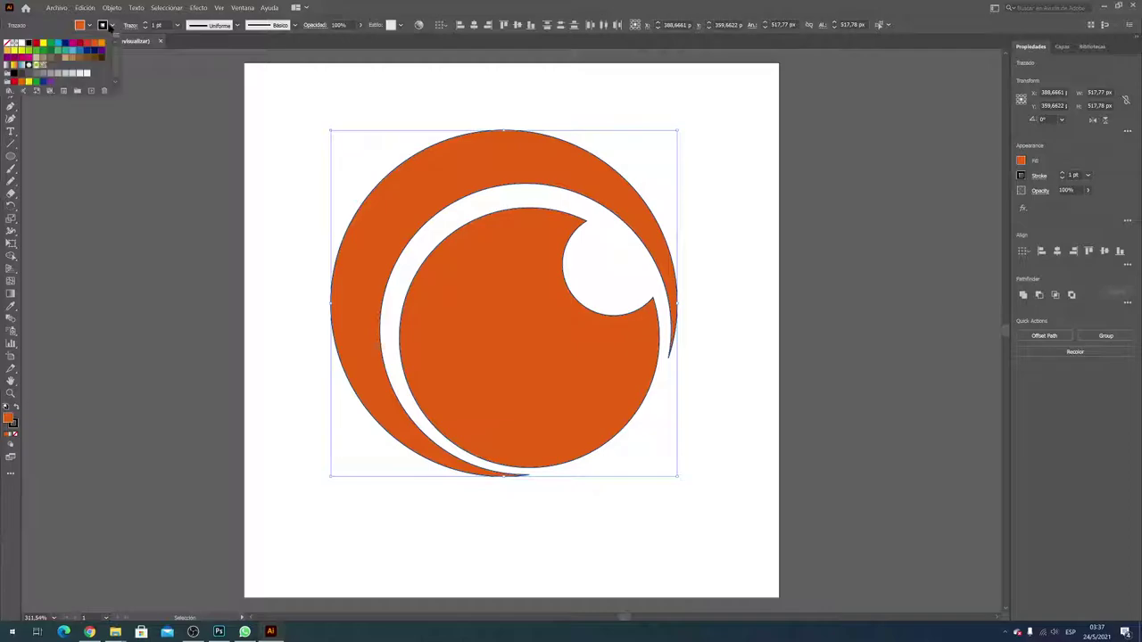
left_click(9, 43)
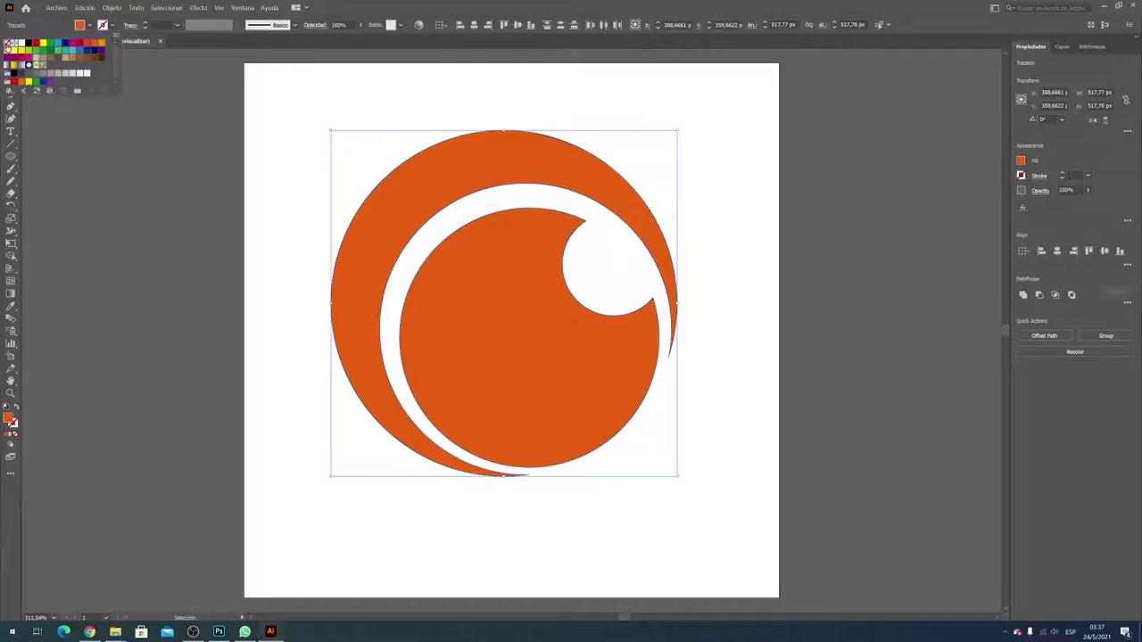
left_click(557, 508)
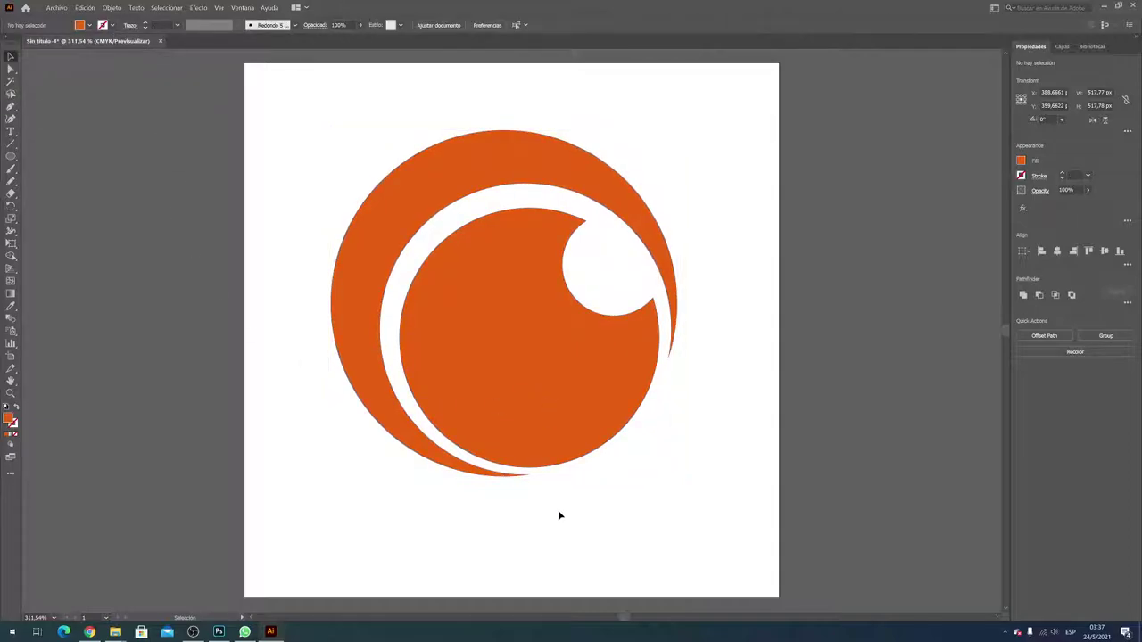
left_click(388, 240)
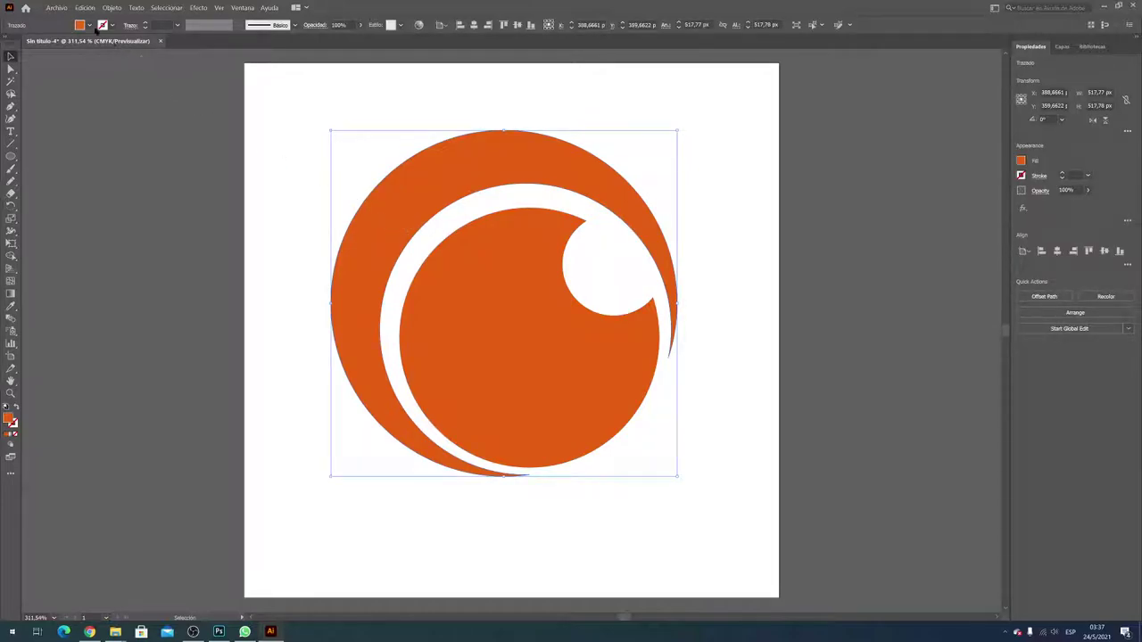
Step: Fill the outer crescent with the yellow-to-red gradient swatch
left_click(89, 25)
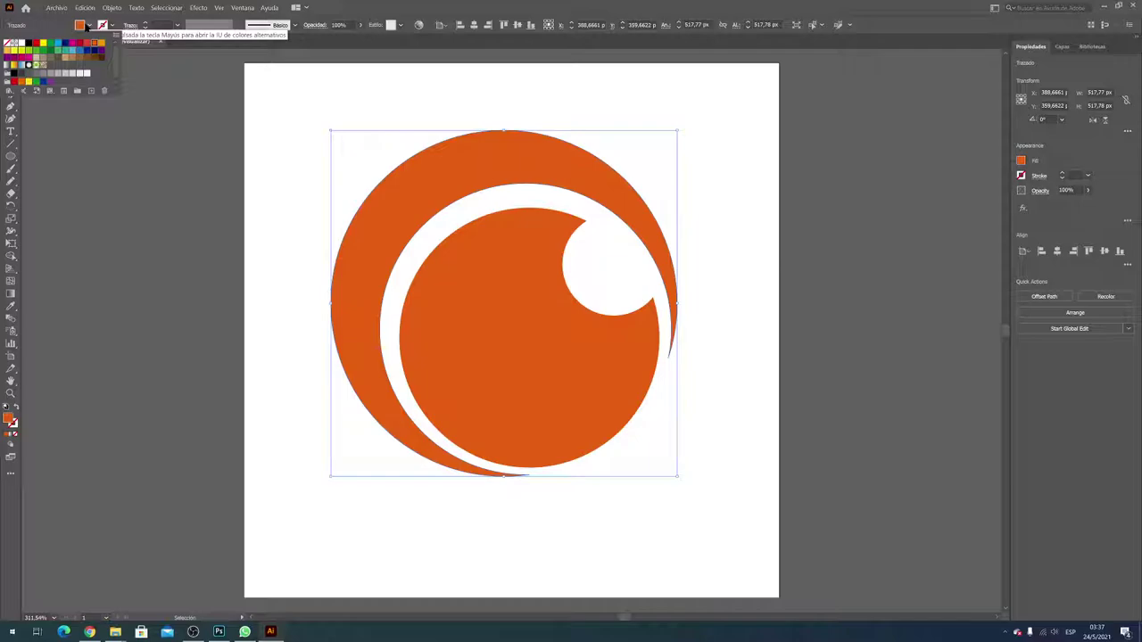
left_click(13, 66)
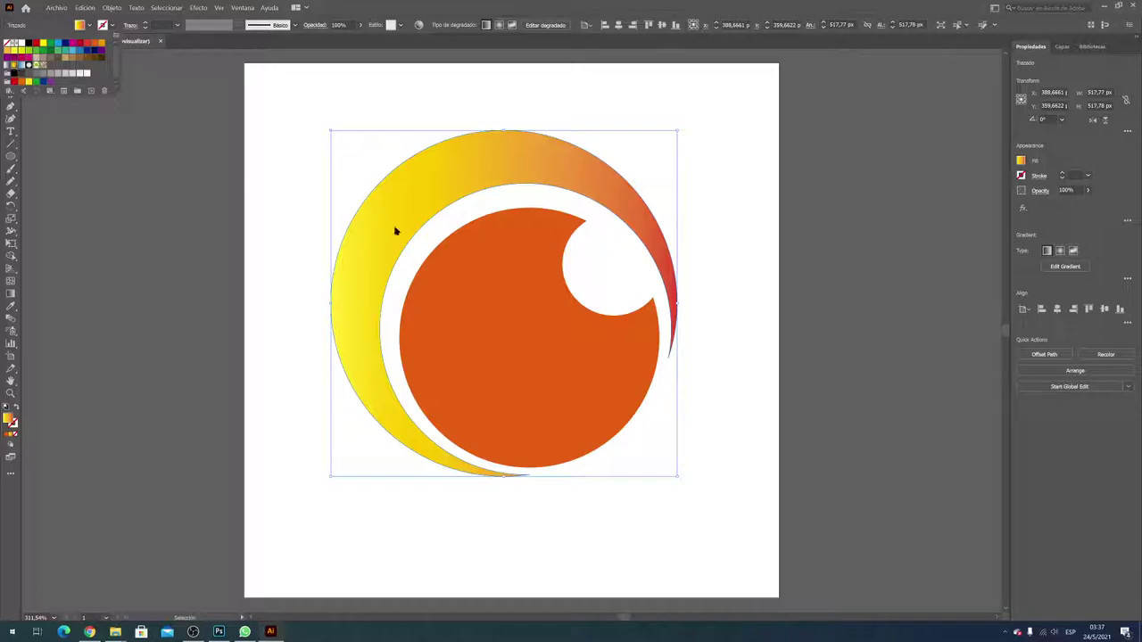
left_click(1049, 166)
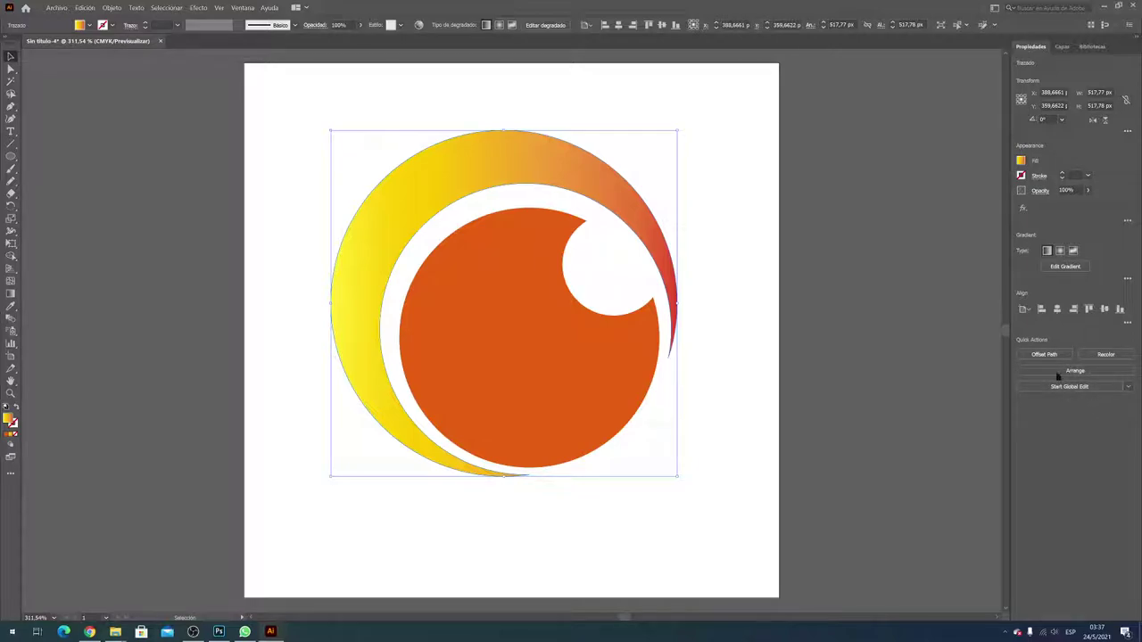
left_click(1031, 240)
Step: Rework the crescent's gradient stops, keeping yellow at left and adding a red stop at the right end
left_click(1063, 266)
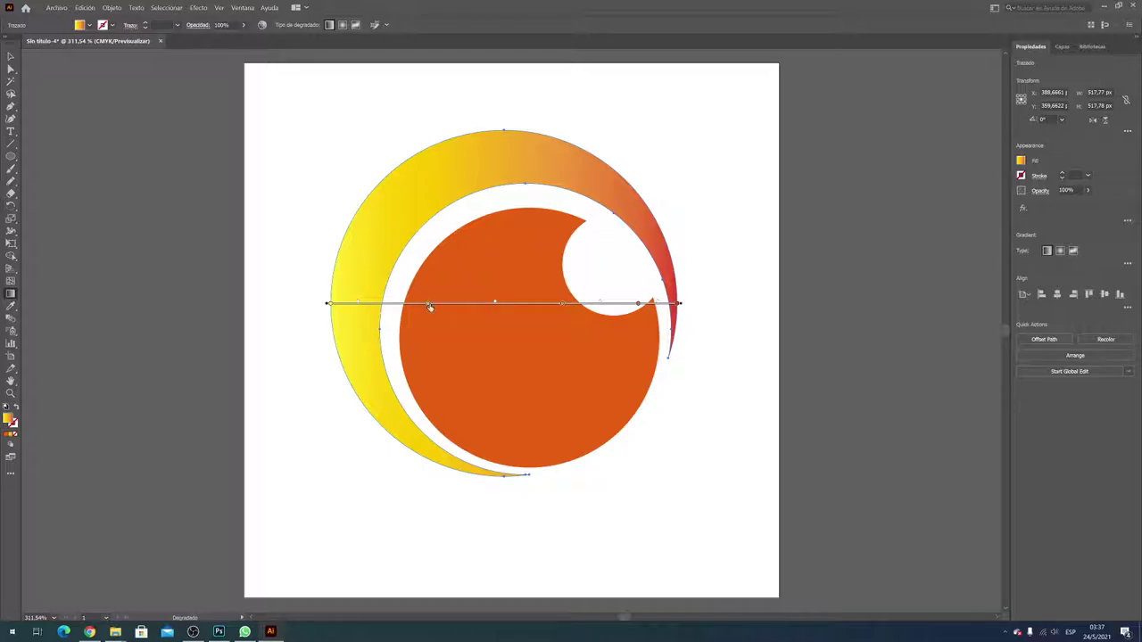
left_click_drag(429, 306, 432, 260)
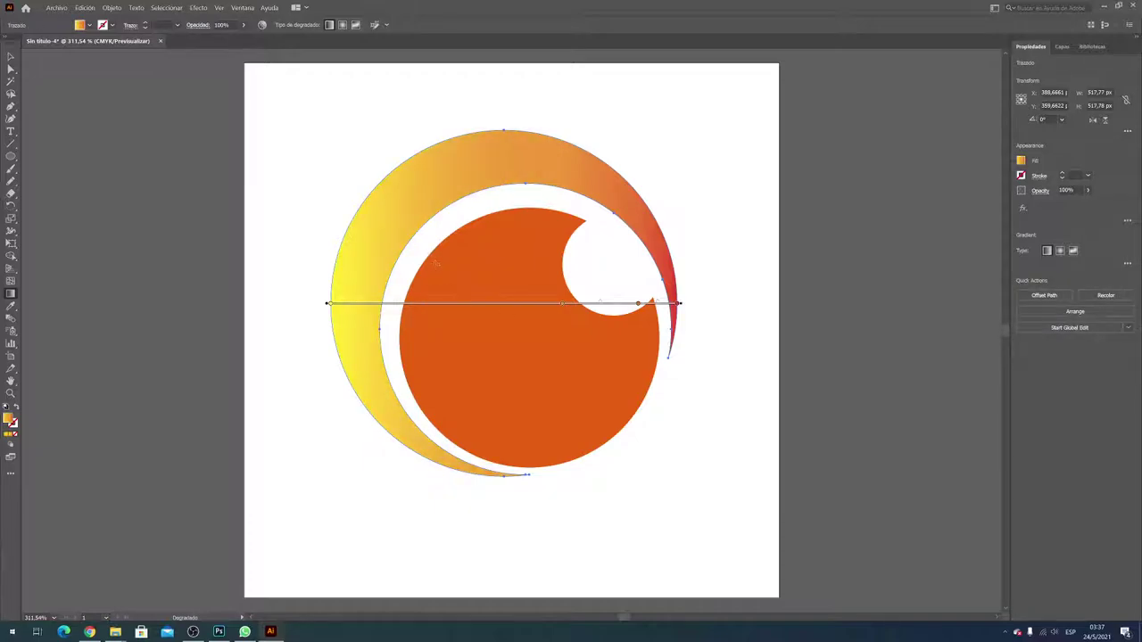
left_click(562, 306)
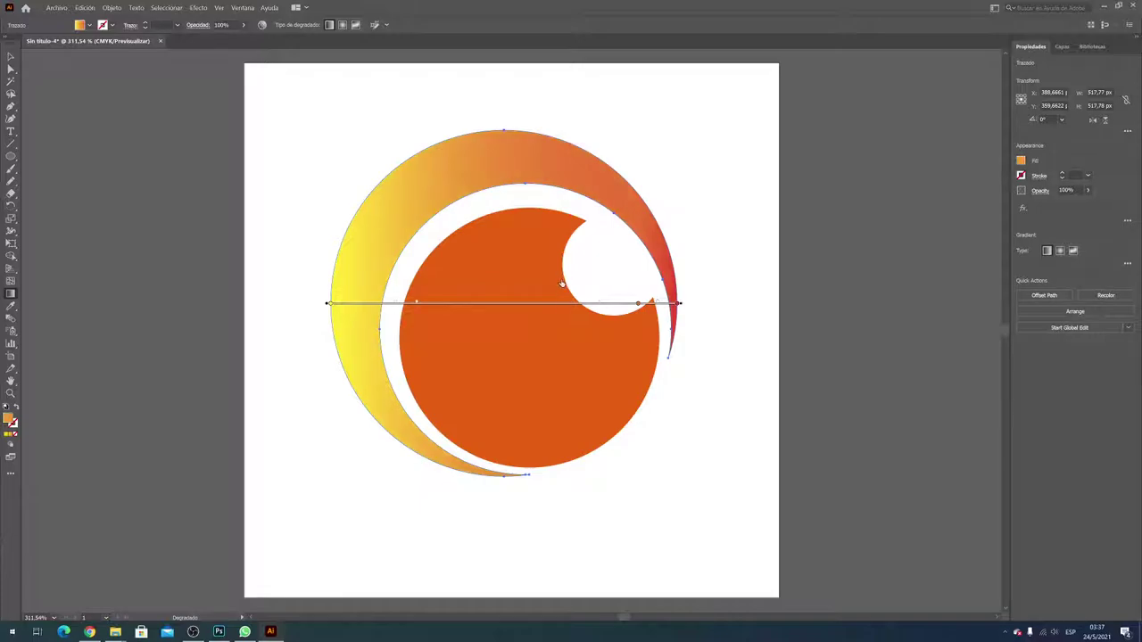
left_click_drag(638, 304, 635, 275)
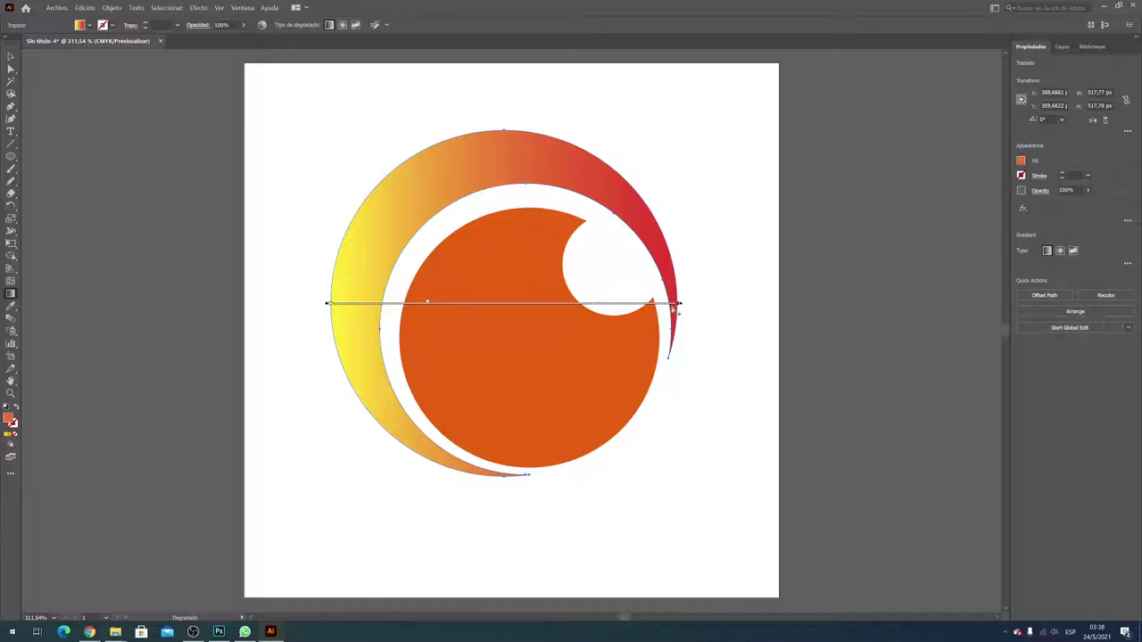
left_click(332, 306)
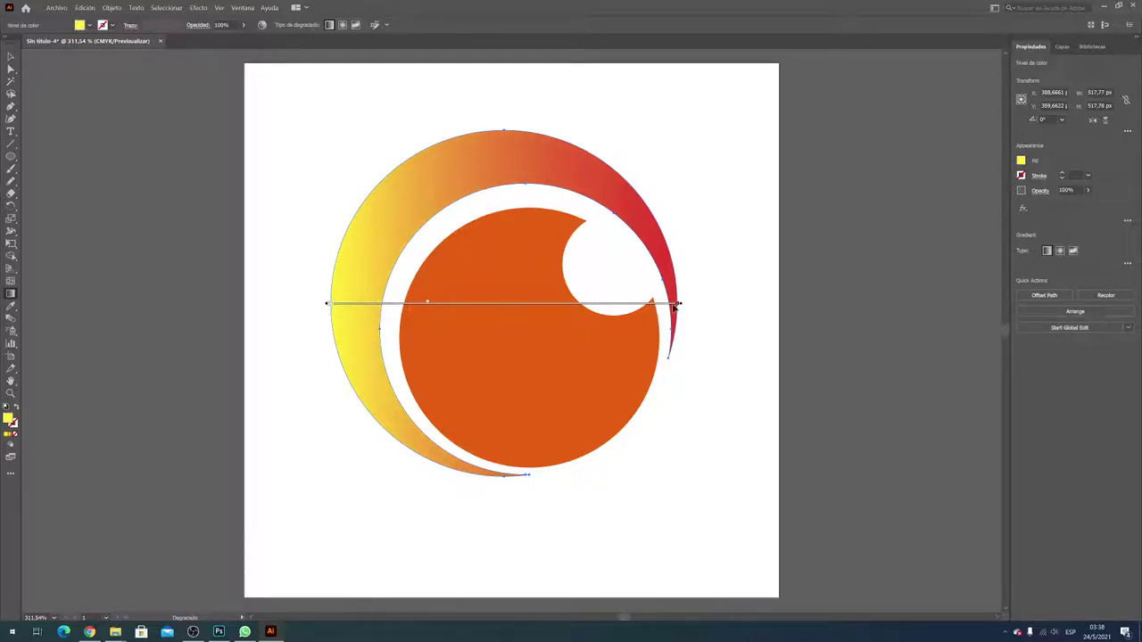
left_click_drag(638, 304, 630, 305)
Step: Angle the crescent's gradient diagonally and slide the red stop inward to widen the red
left_click_drag(678, 305, 656, 307)
left_click_drag(678, 305, 675, 305)
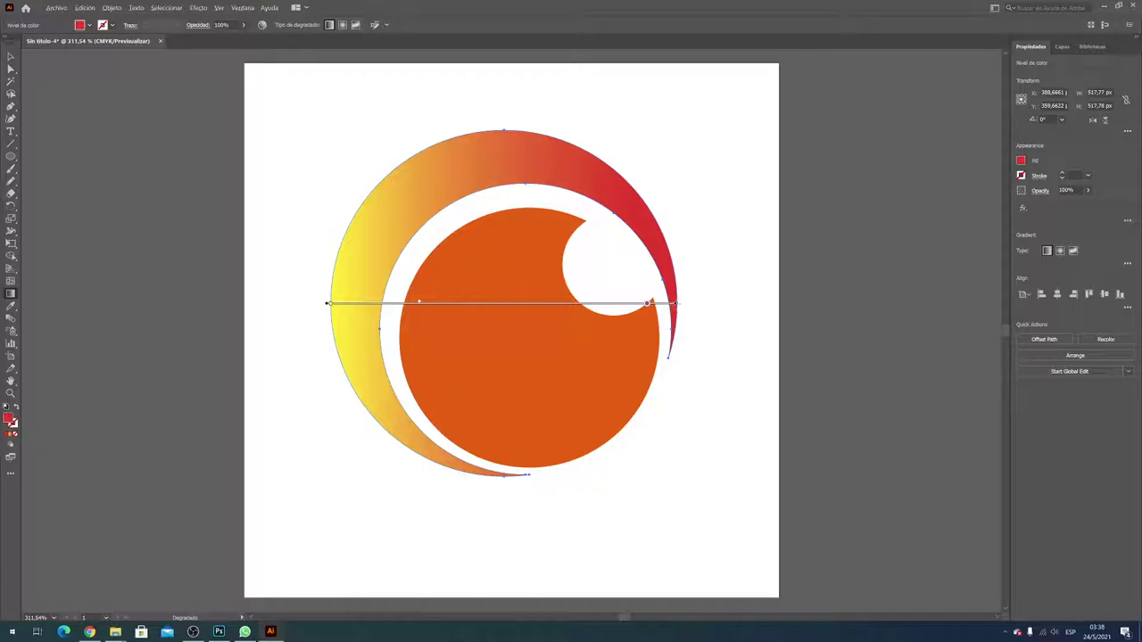
mouse_move(676, 304)
left_mouse_down()
mouse_move(661, 416)
mouse_move(670, 382)
left_mouse_up()
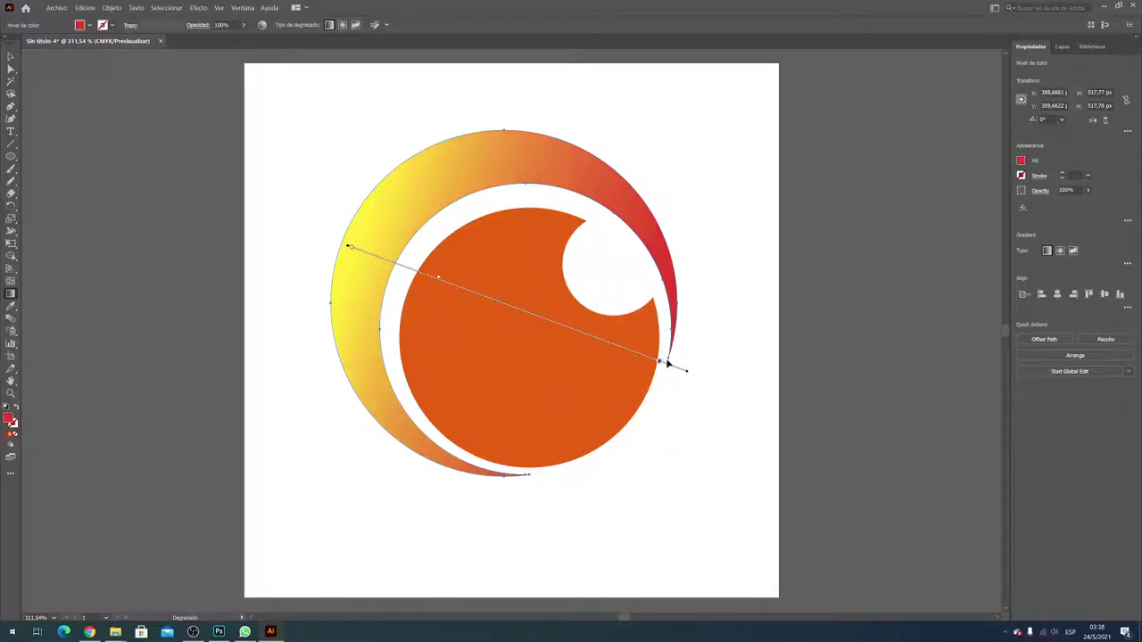
mouse_move(668, 363)
left_mouse_down()
mouse_move(510, 307)
mouse_move(524, 310)
left_mouse_up()
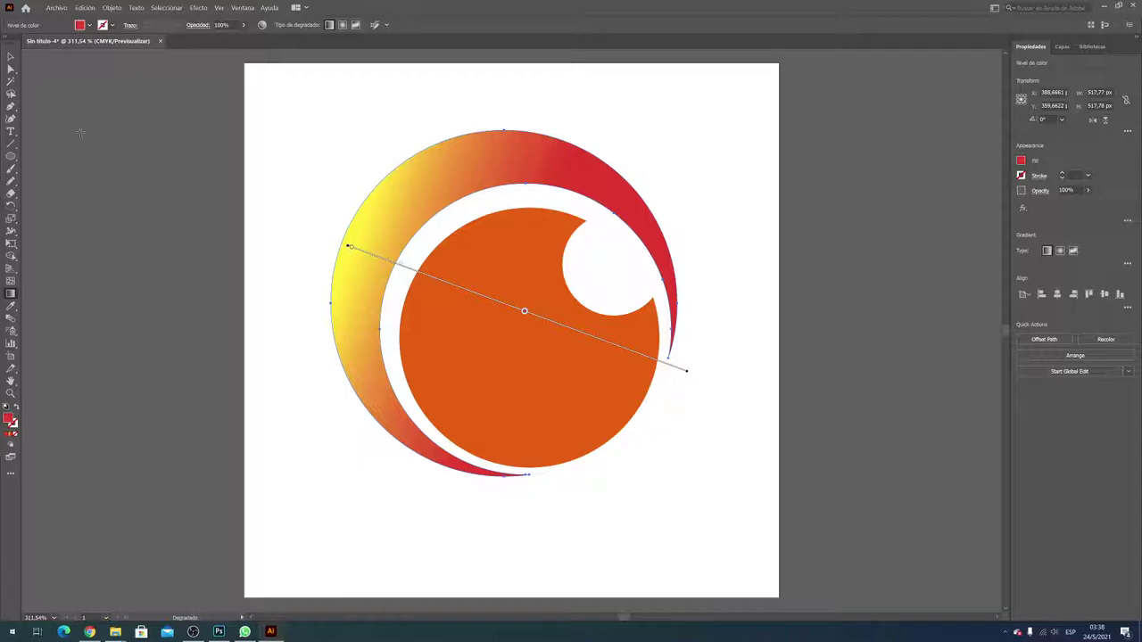
left_click(10, 57)
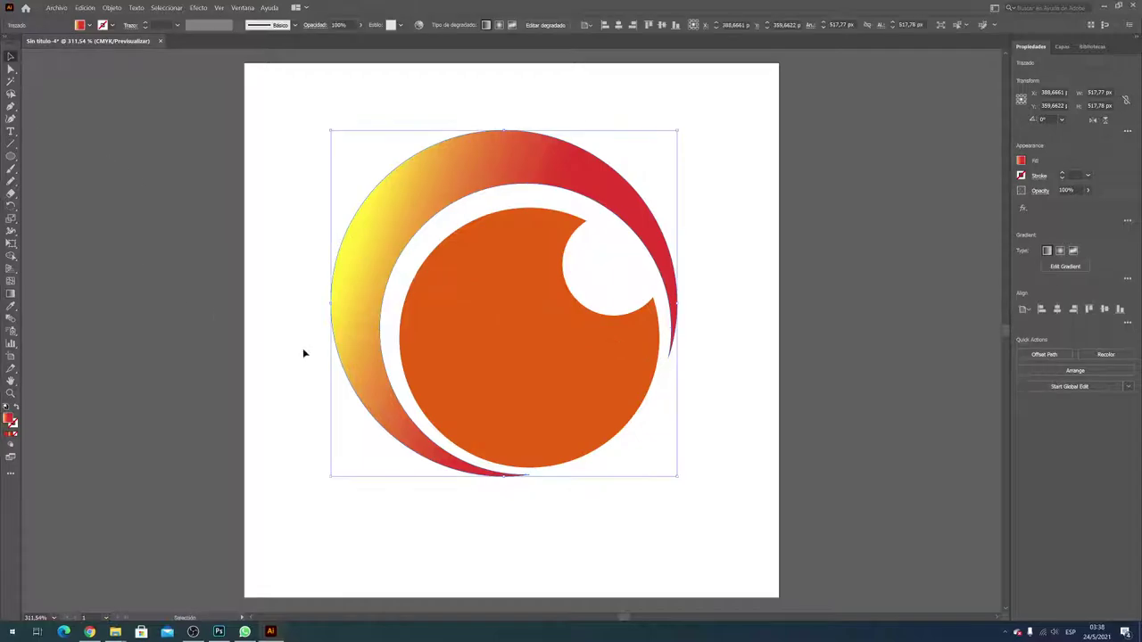
Step: Fill the inner circle with the yellow-orange gradient swatch
left_click(490, 352)
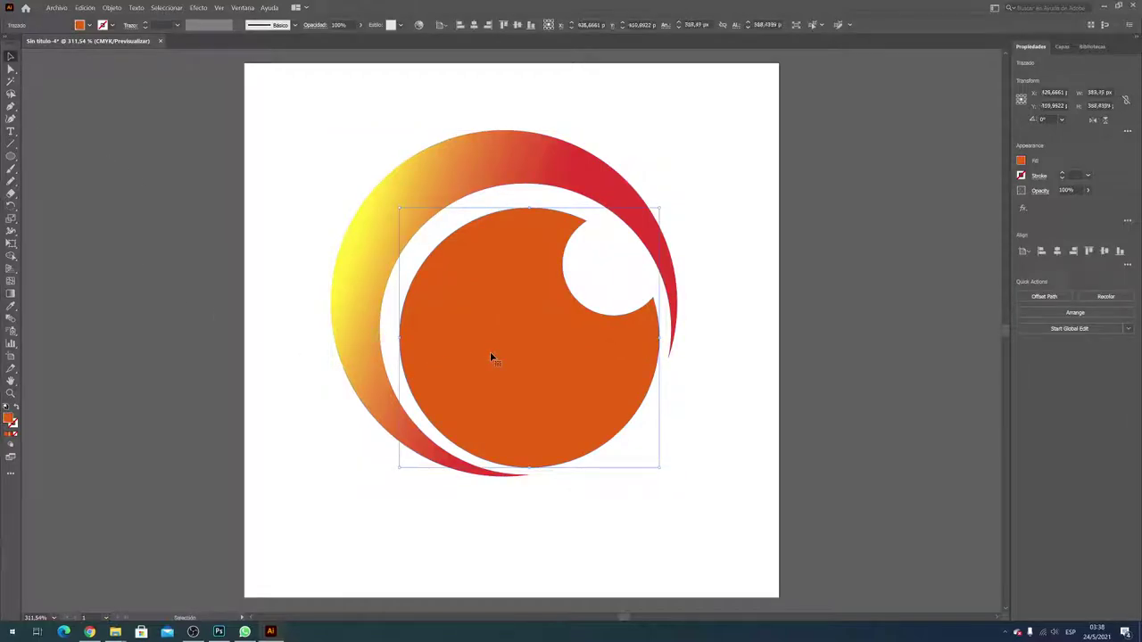
left_click(89, 25)
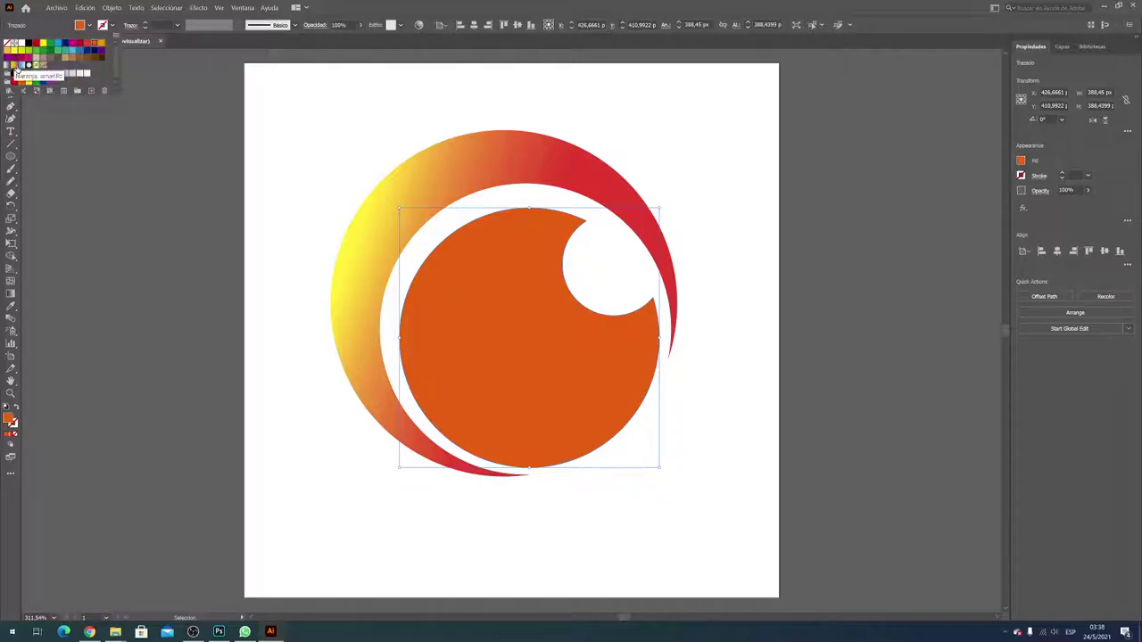
left_click(14, 70)
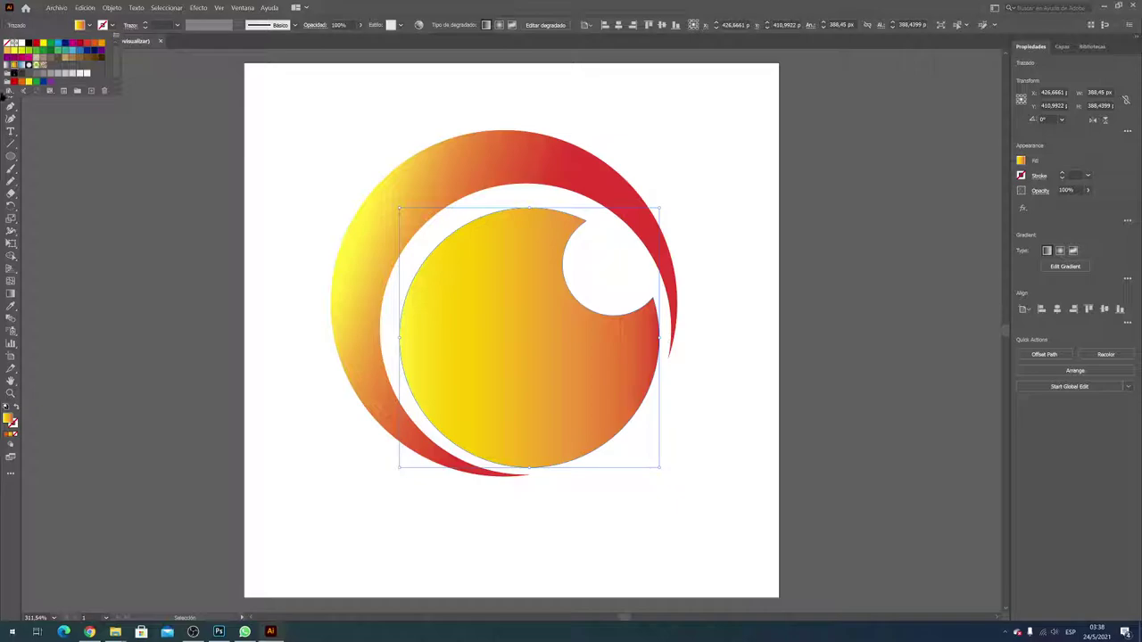
Step: Apply an orange-red gradient from the Degradados > Frutas y verduras library, placing the library beside the artwork
left_click(8, 91)
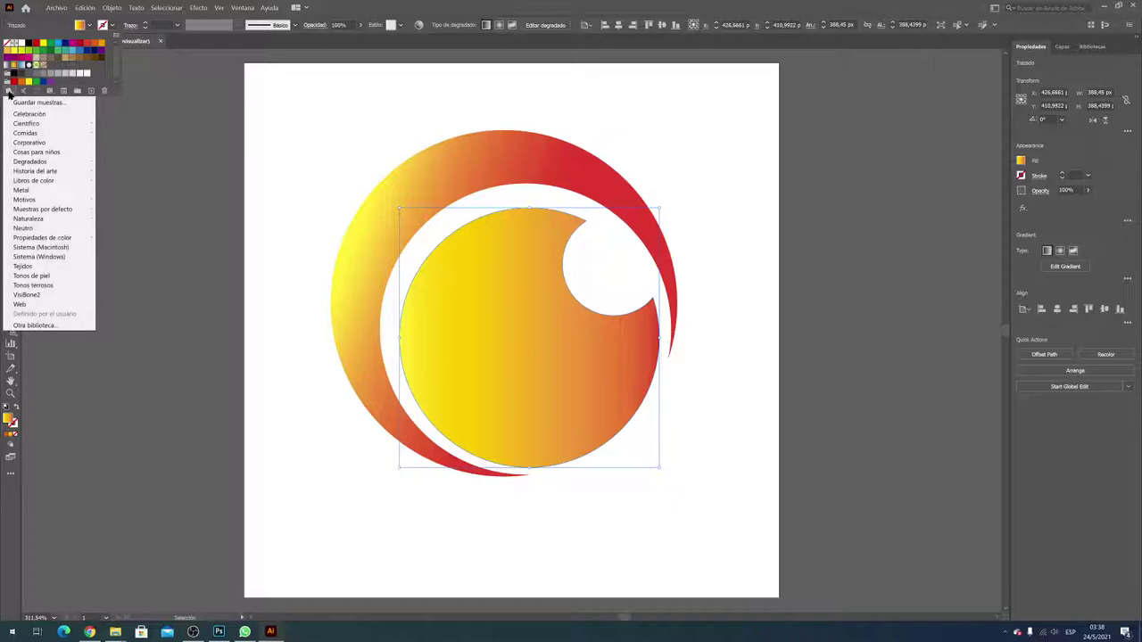
mouse_move(30, 162)
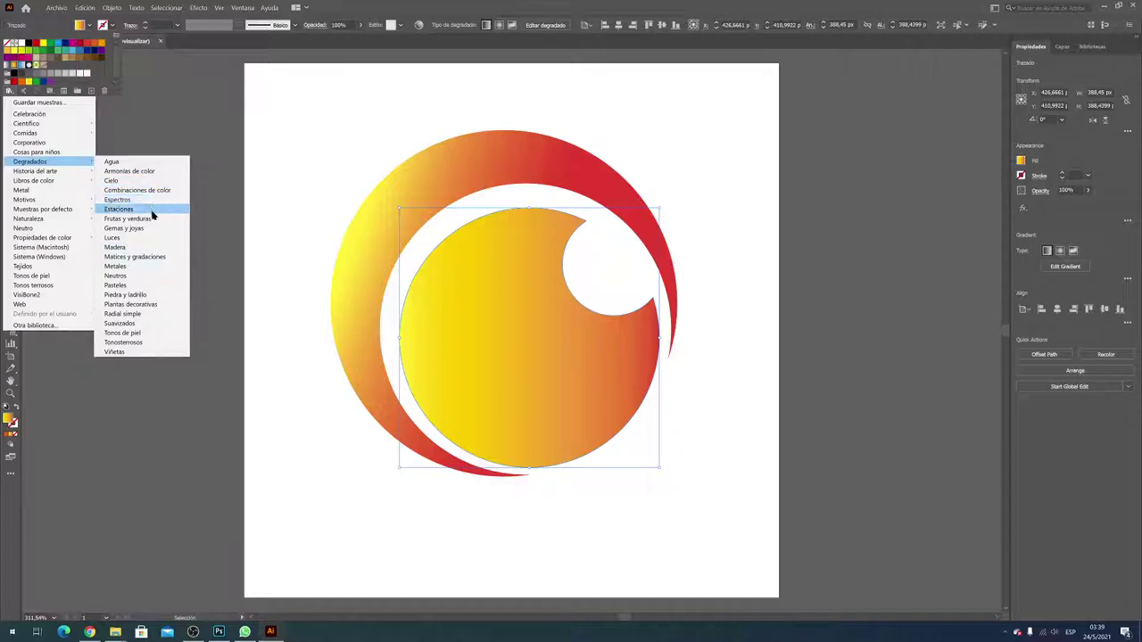
left_click(150, 218)
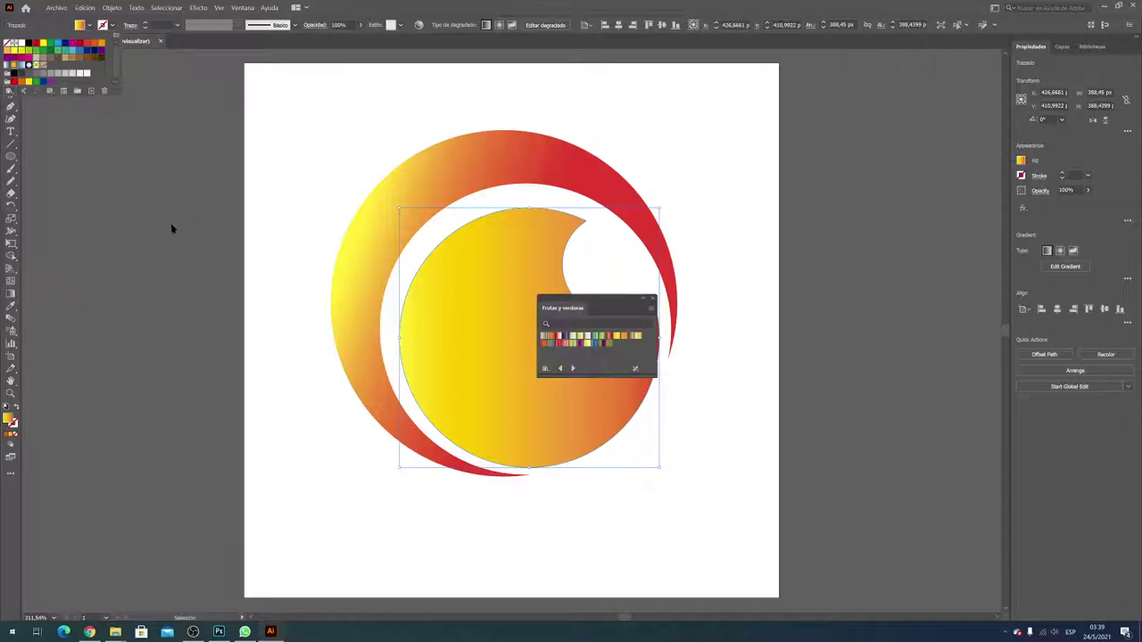
left_click(542, 344)
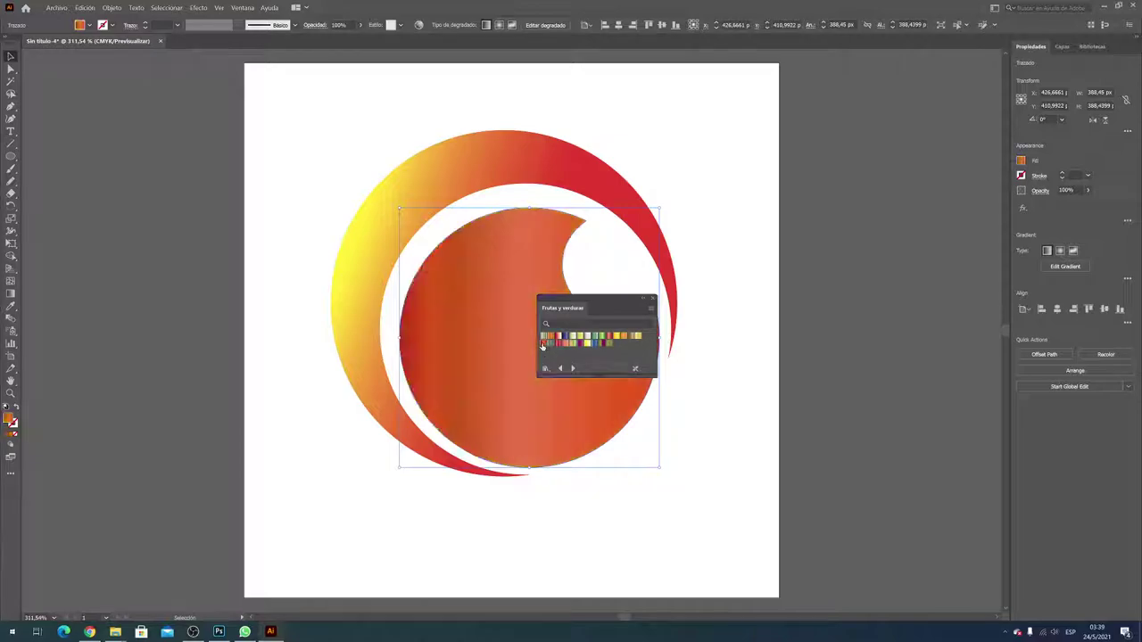
left_click_drag(611, 310, 794, 349)
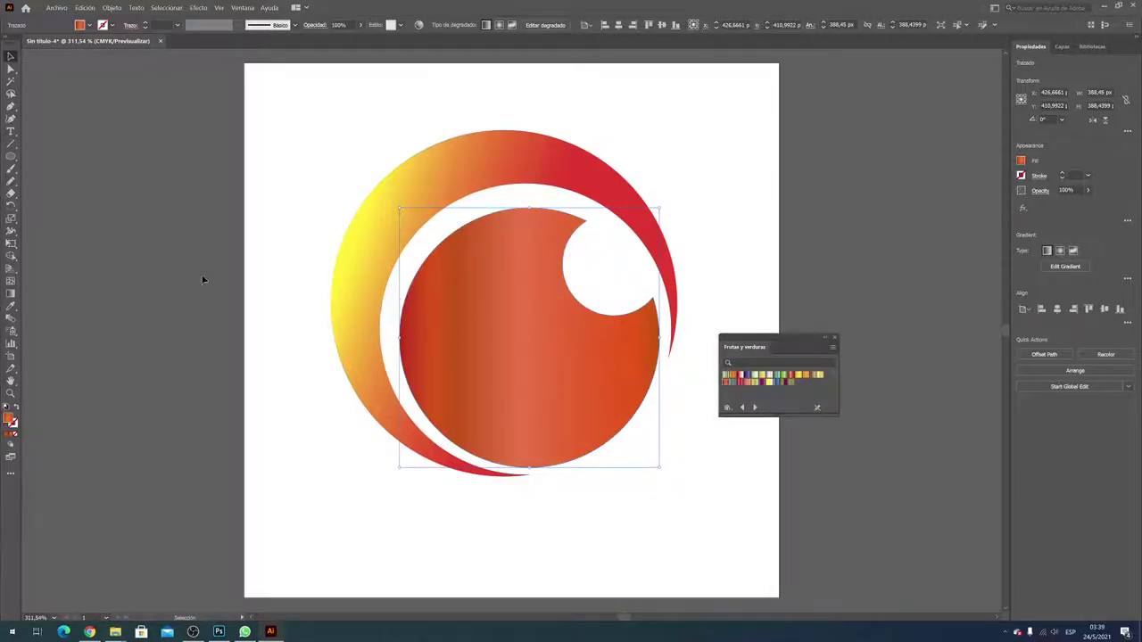
left_click(11, 297)
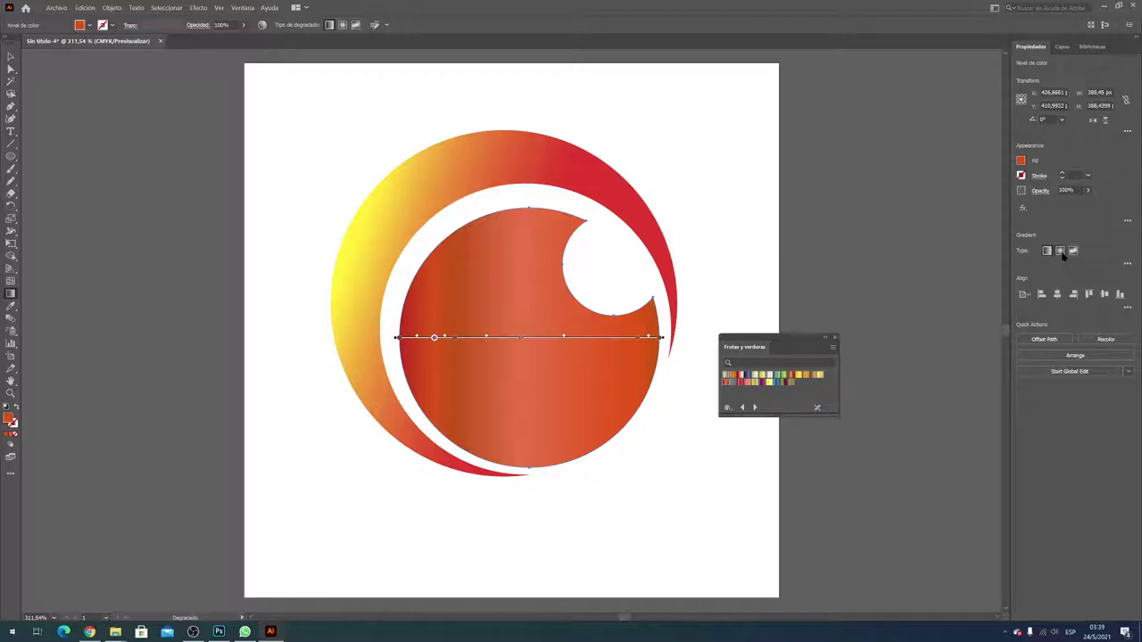
Step: Angle the circle's gradient diagonally, removing the light centre stop and adding a new stop
left_click(1060, 251)
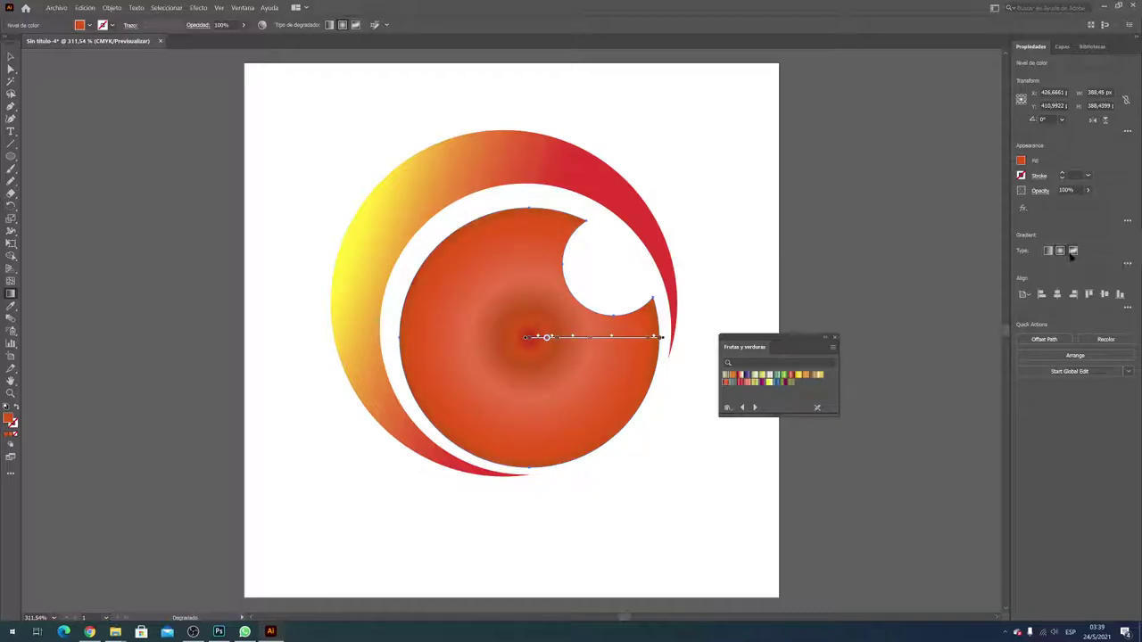
left_click(1072, 251)
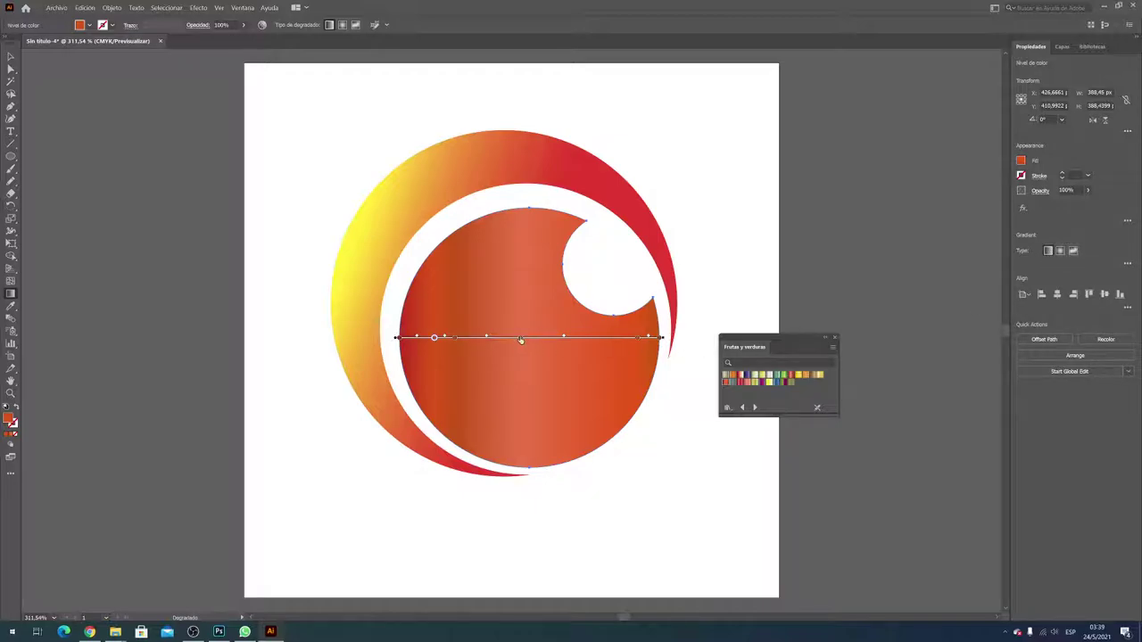
left_click_drag(521, 340, 515, 311)
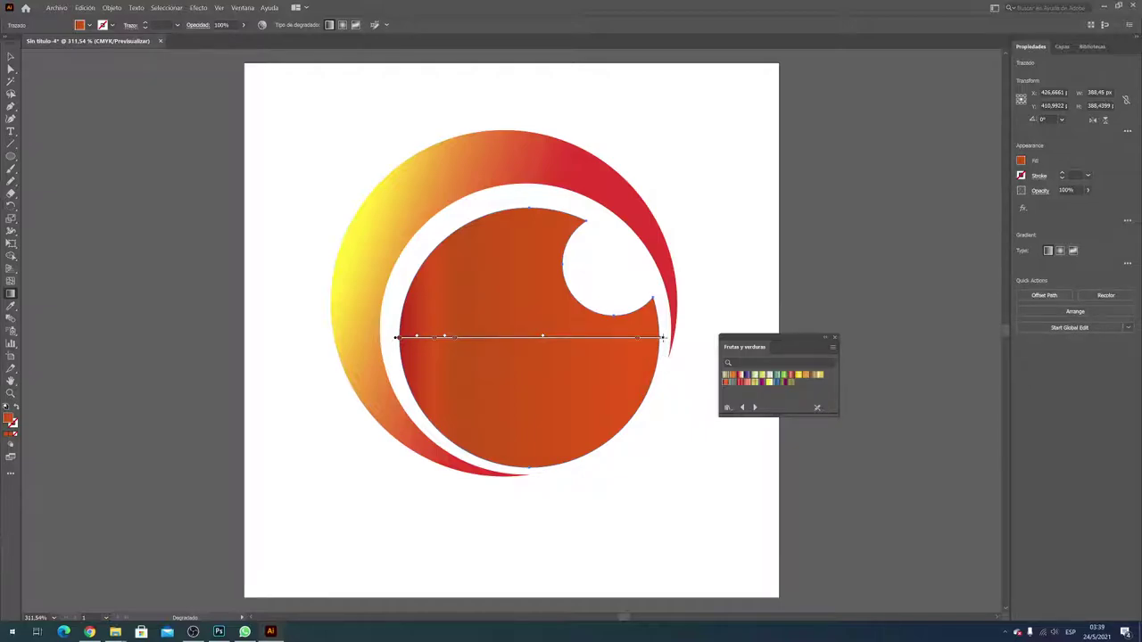
left_click_drag(664, 338, 647, 441)
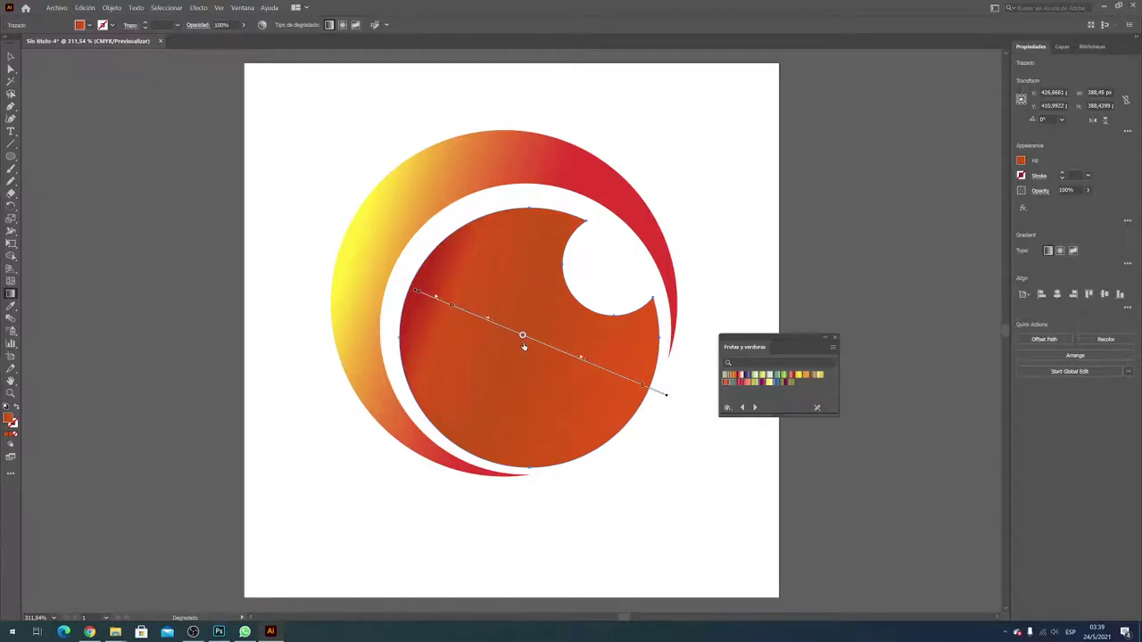
left_click(574, 358)
left_click_drag(450, 308, 523, 346)
left_click(520, 338)
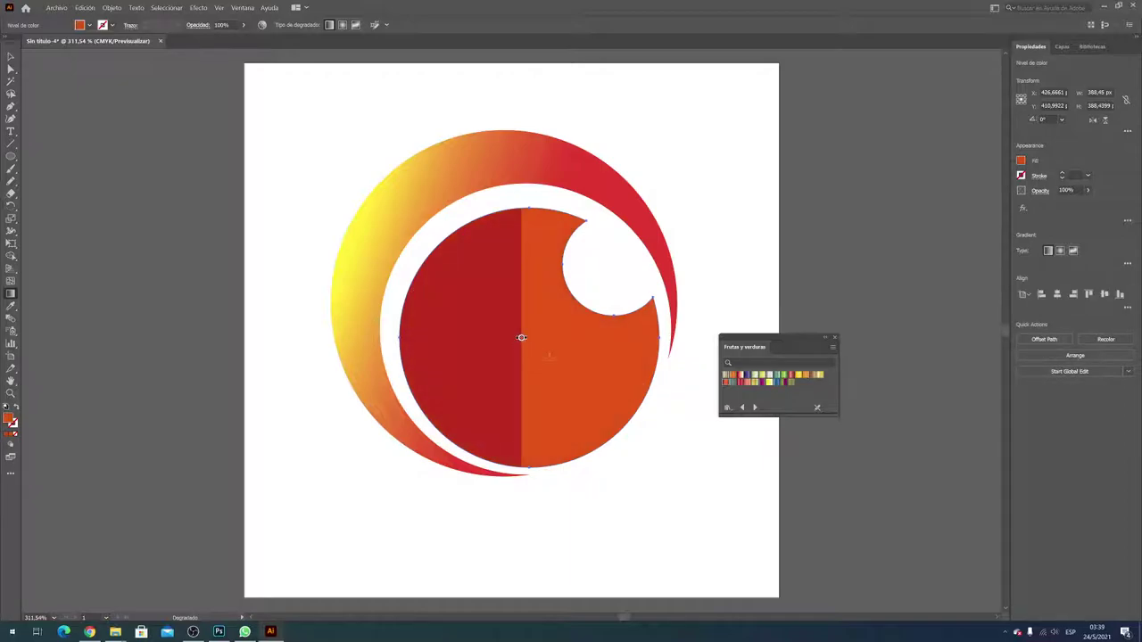
key("ctrl+z")
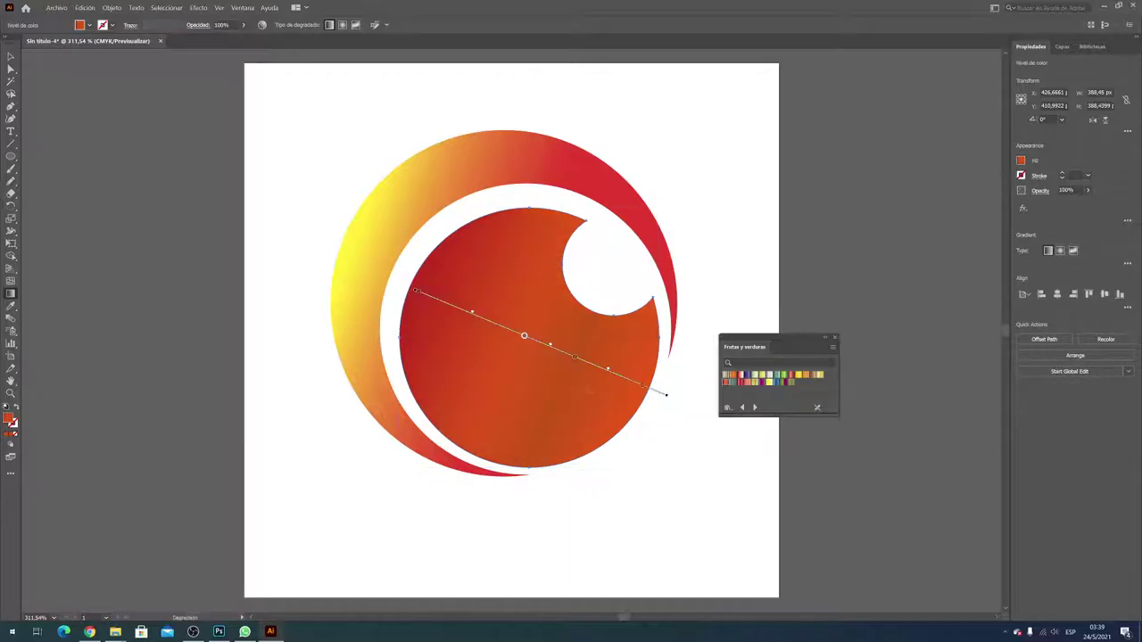
Step: Recolour the middle gradient stop, finally sampling the crescent's yellow with the eyedropper
double_click(525, 337)
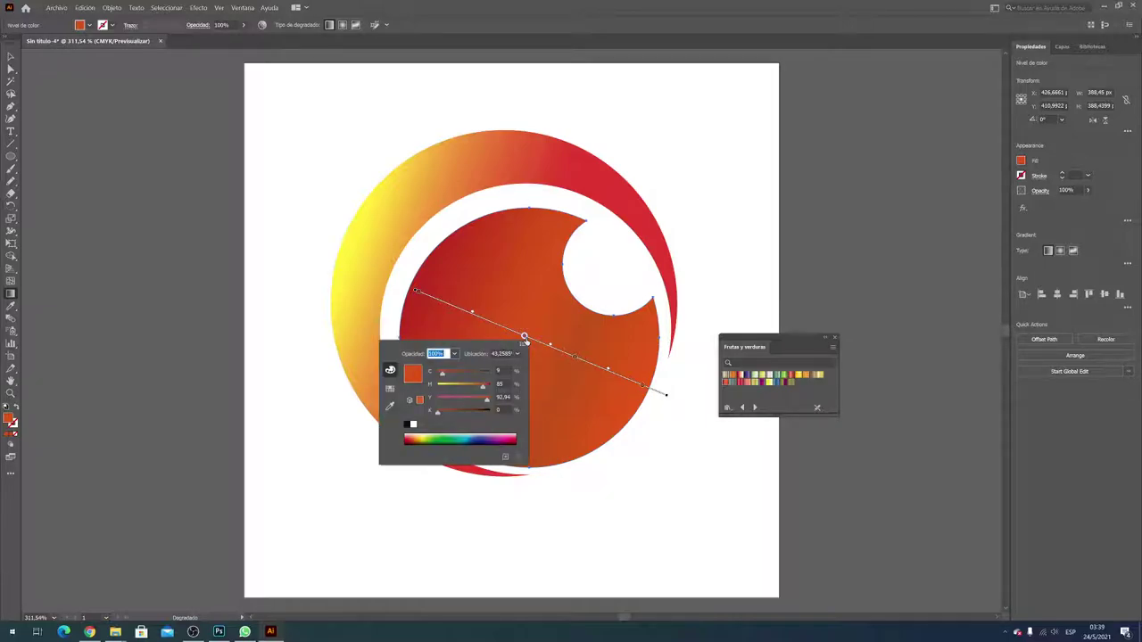
left_click(514, 437)
left_click(419, 437)
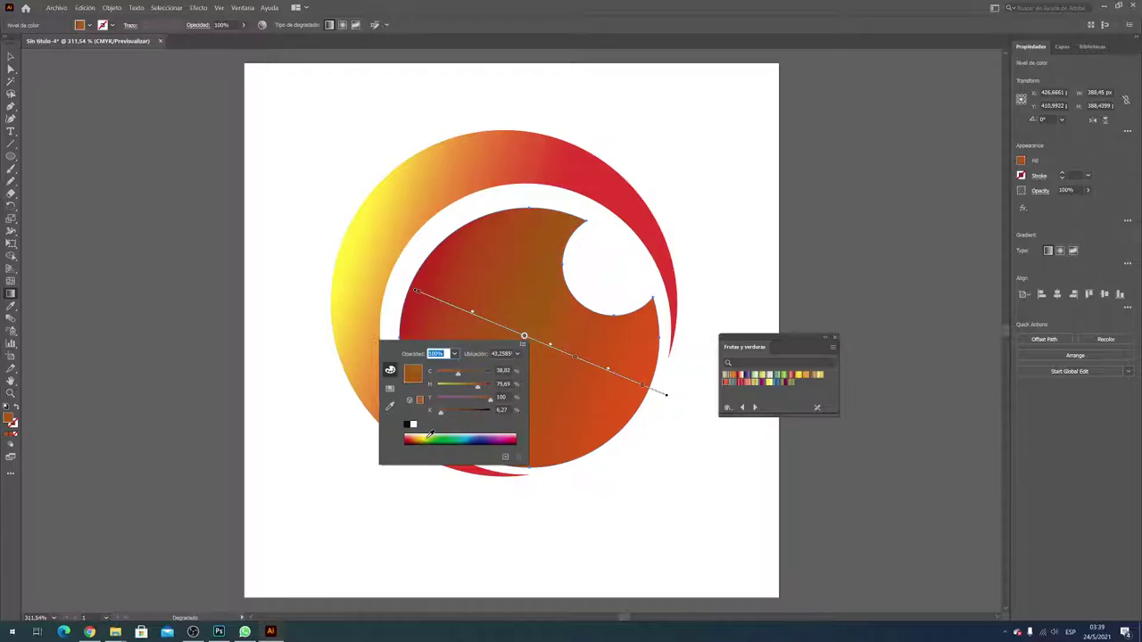
left_click(433, 434)
left_click_drag(436, 422, 420, 437)
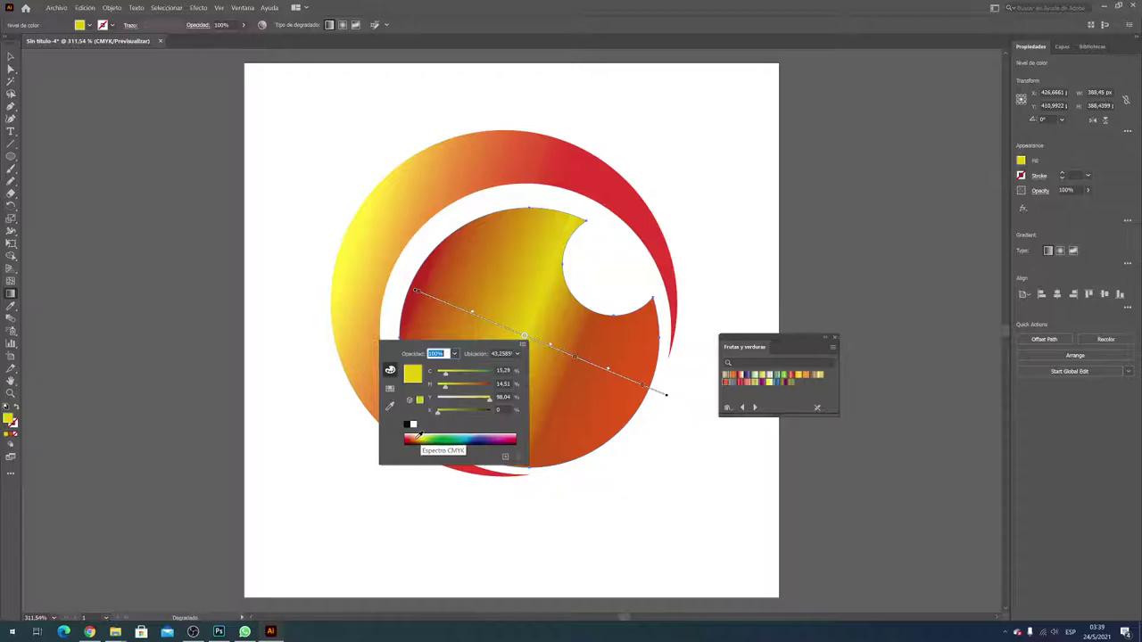
left_click_drag(423, 435, 417, 431)
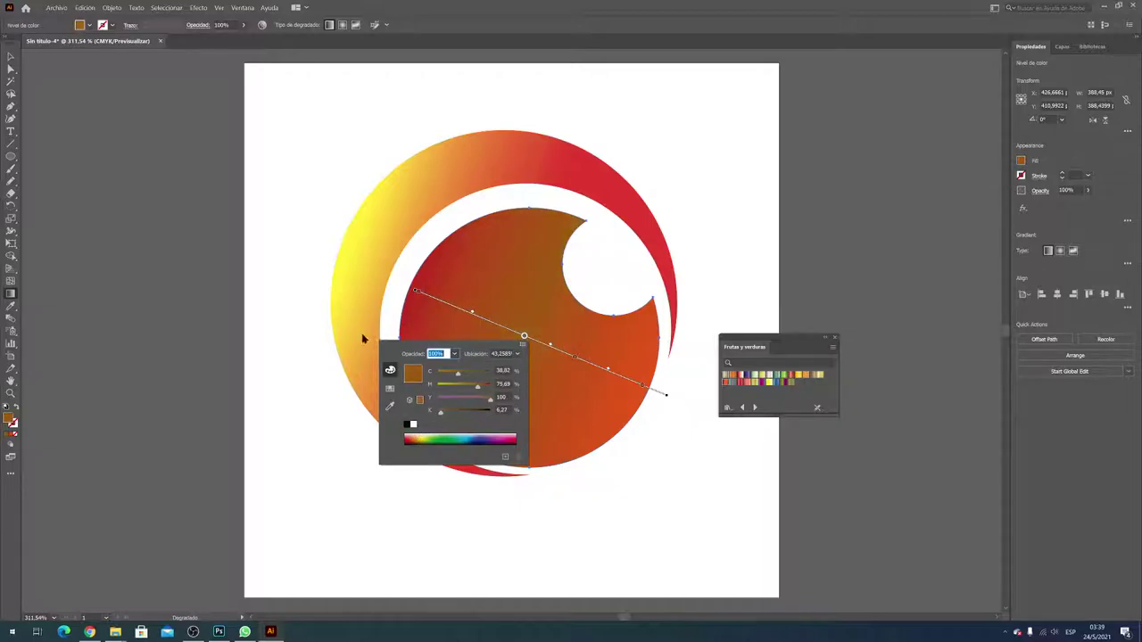
left_click(390, 406)
left_click(356, 292)
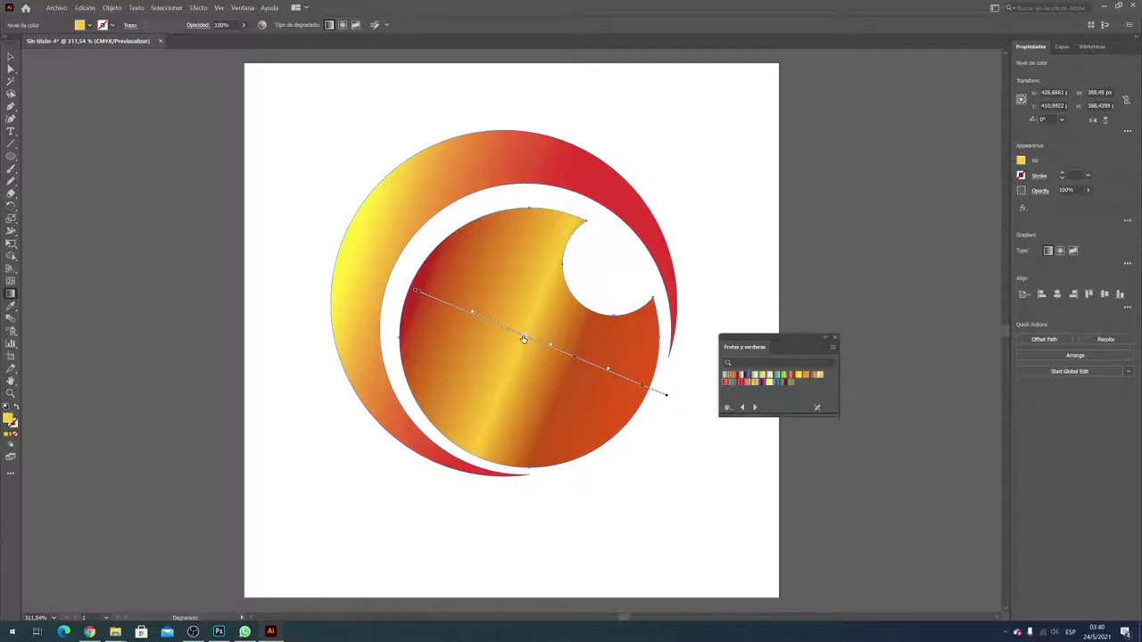
Step: Shift the yellow band right and adjust the stops along the gradient line
left_click_drag(524, 338, 532, 339)
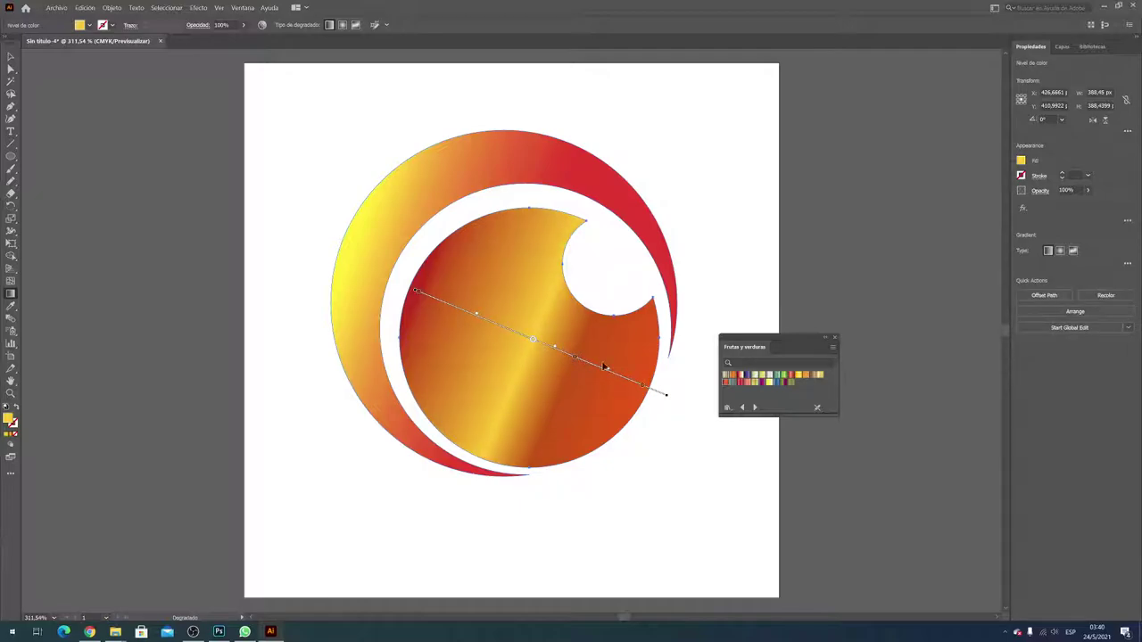
left_click_drag(580, 362, 638, 384)
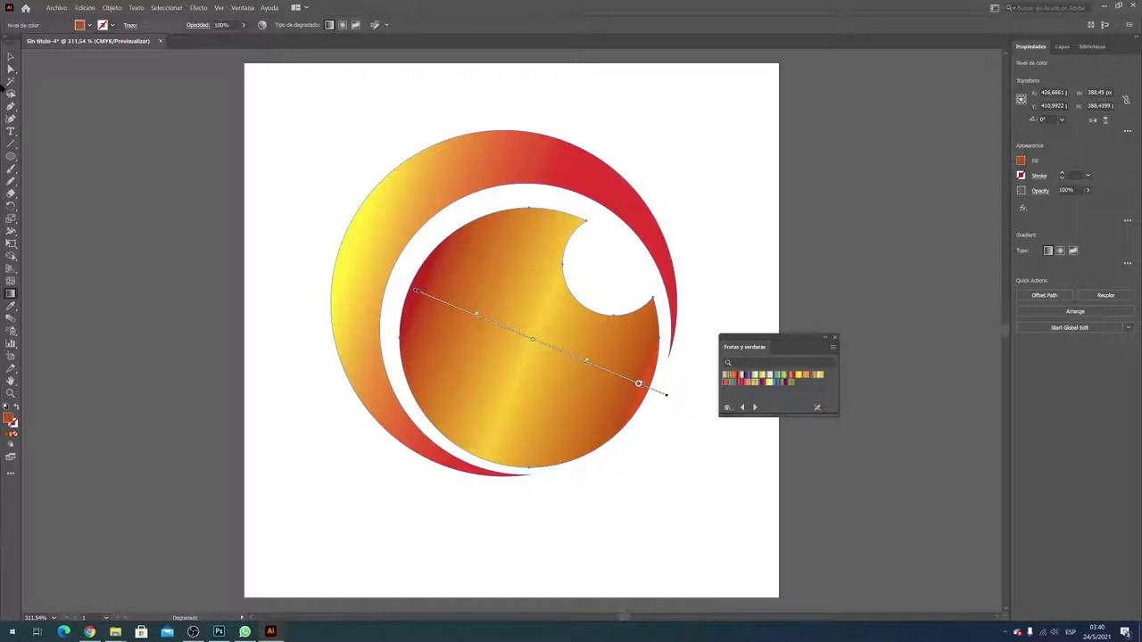
key("v")
left_click(254, 118)
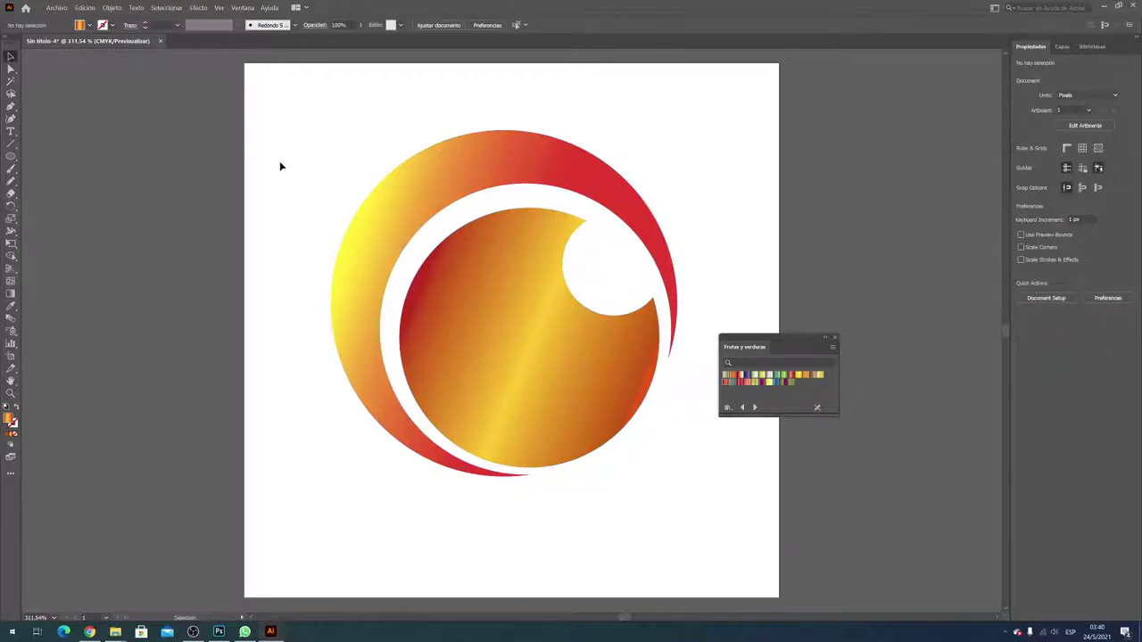
Step: Fill the notched circle with the white-to-black gradient swatch
left_click(528, 300)
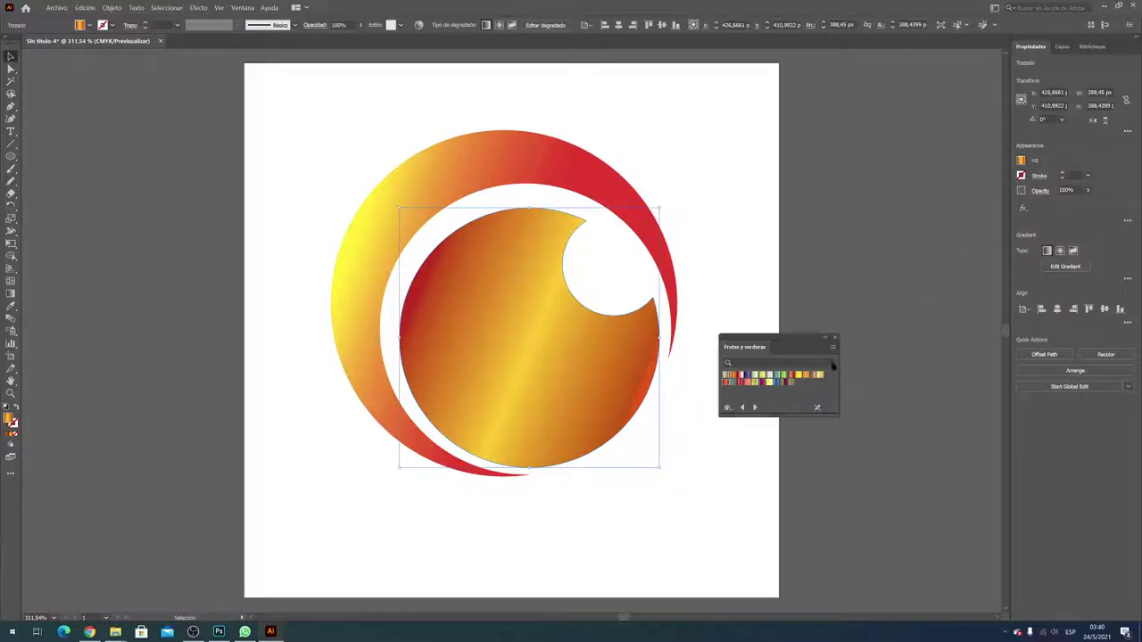
left_click(803, 376)
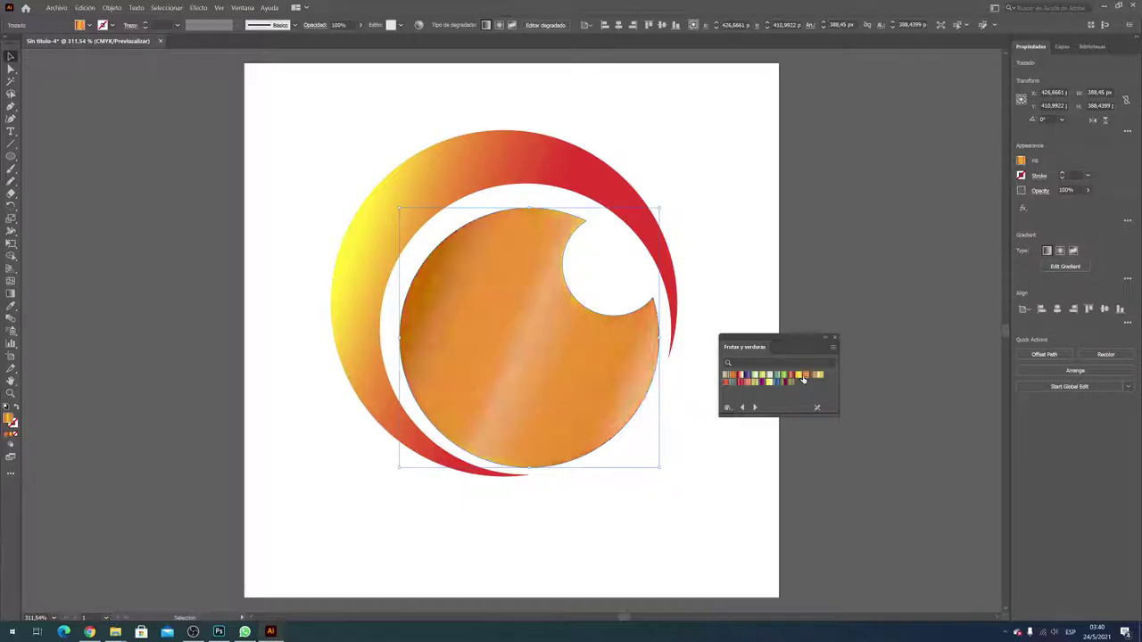
left_click(89, 26)
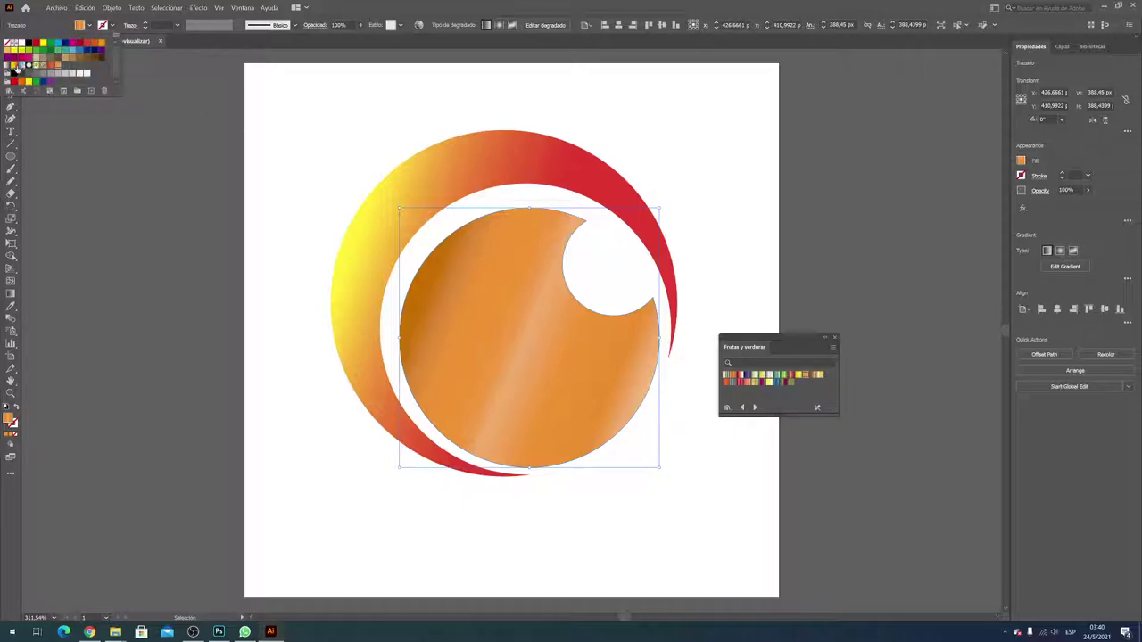
left_click(13, 66)
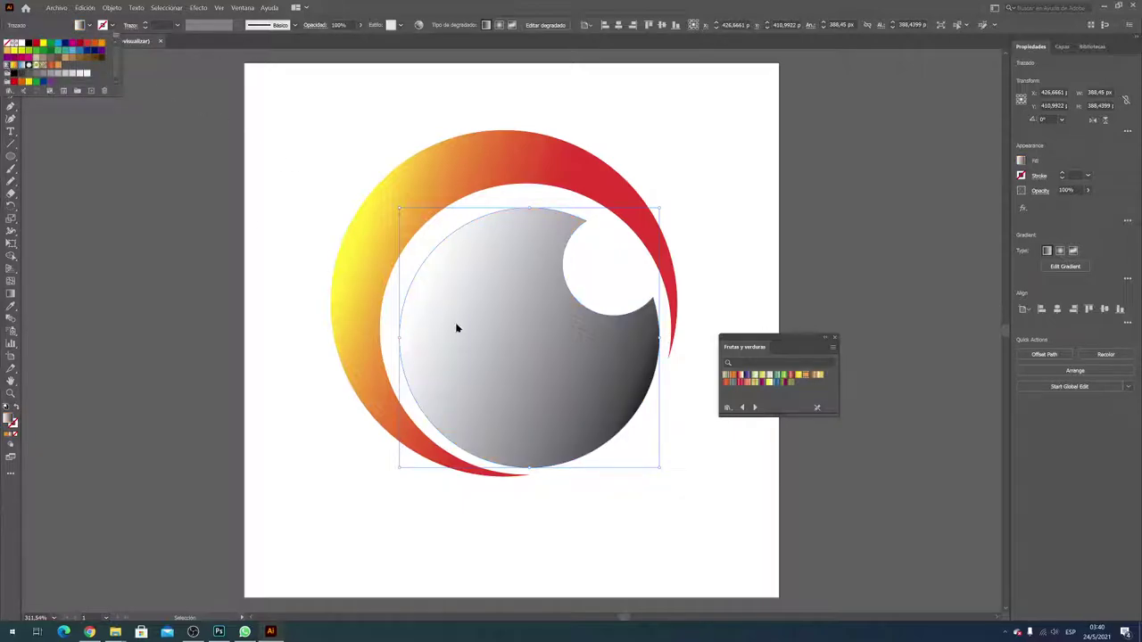
key("Escape")
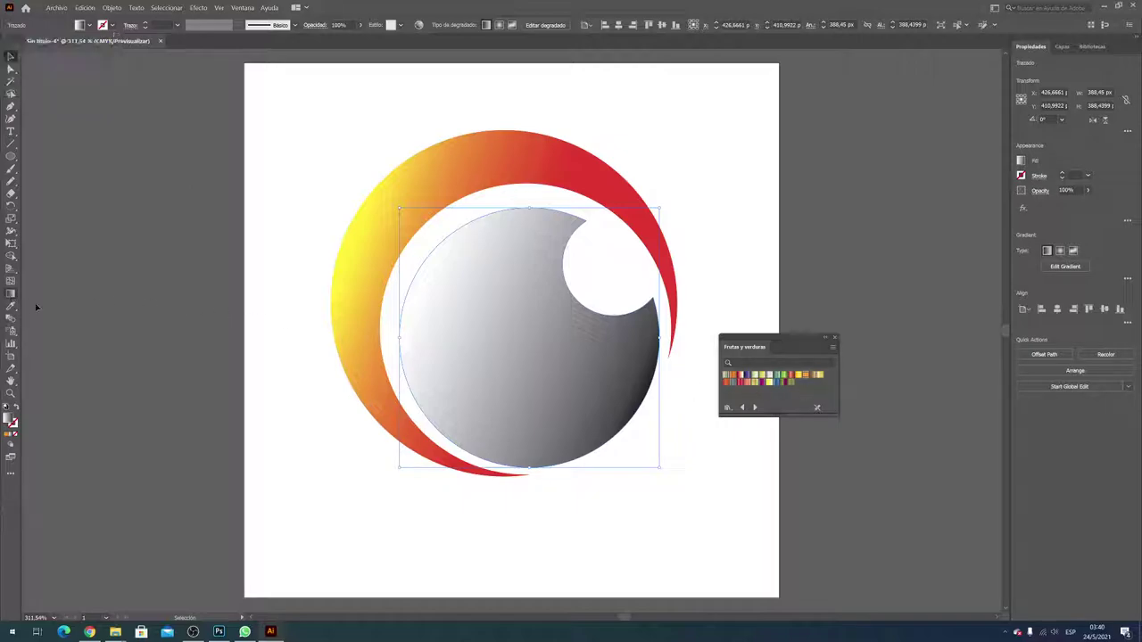
key("g")
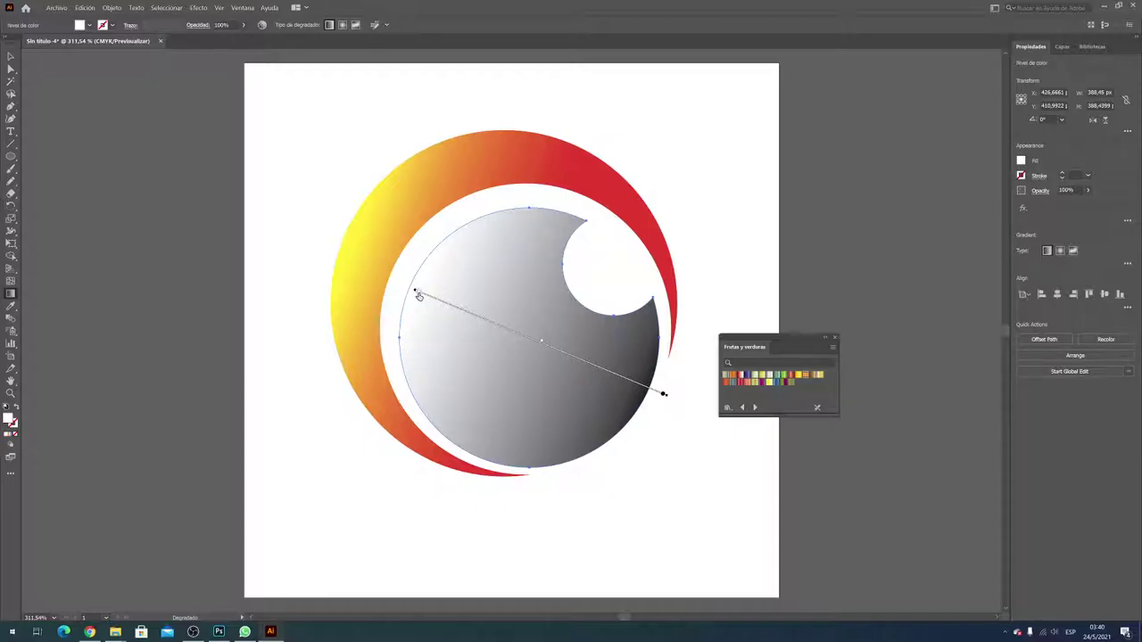
Step: Set both the start and end gradient stops to orange shades
double_click(416, 294)
left_click(378, 322)
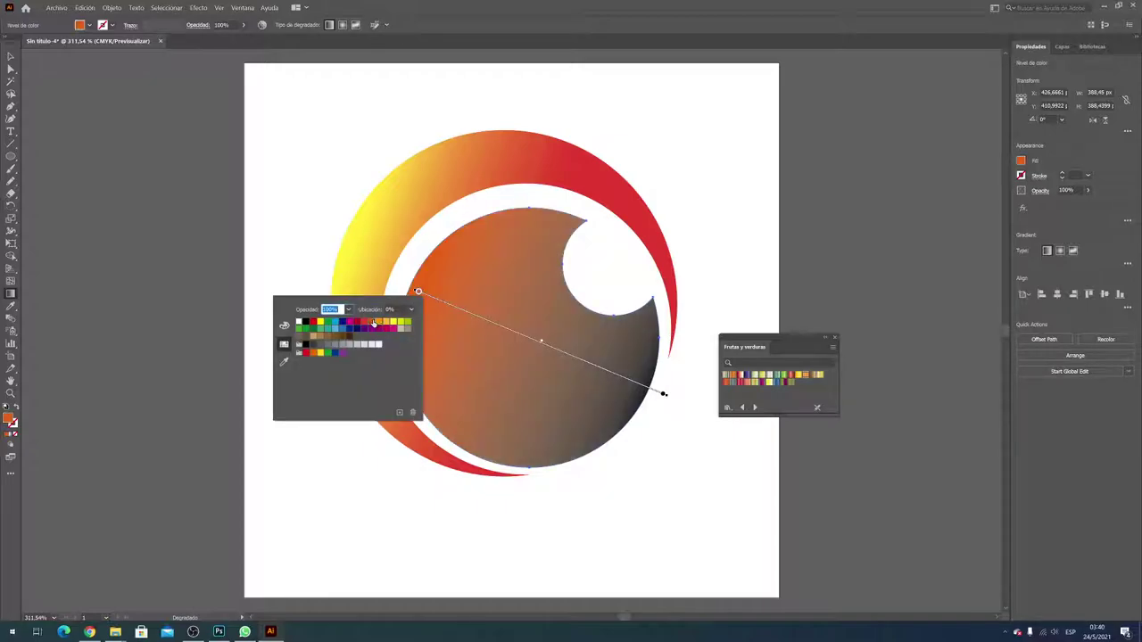
left_click(663, 396)
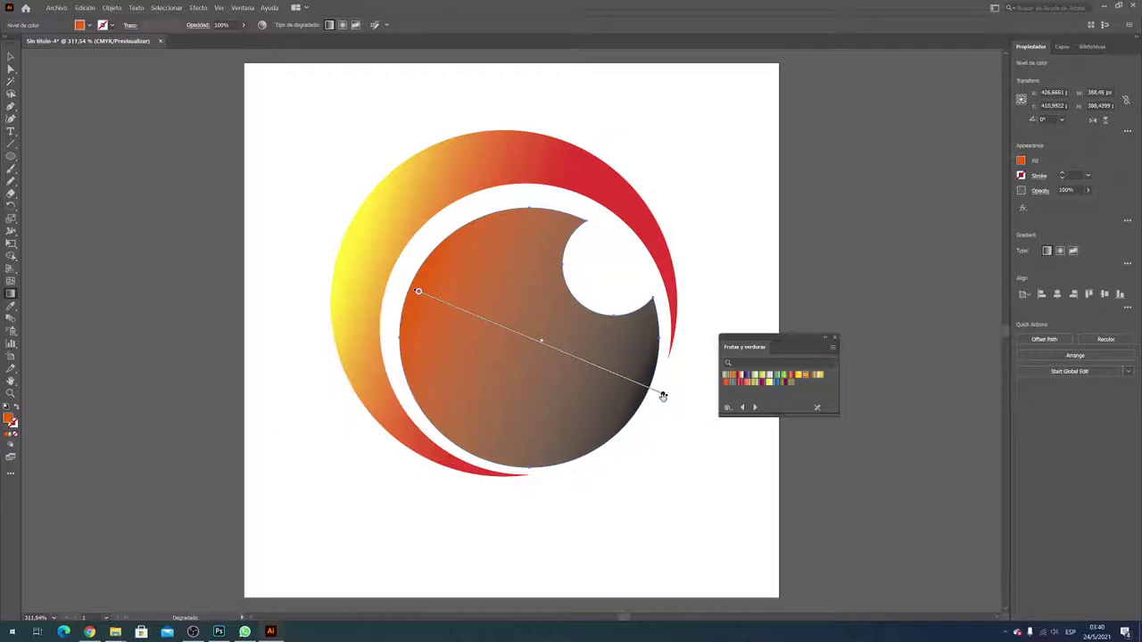
double_click(663, 396)
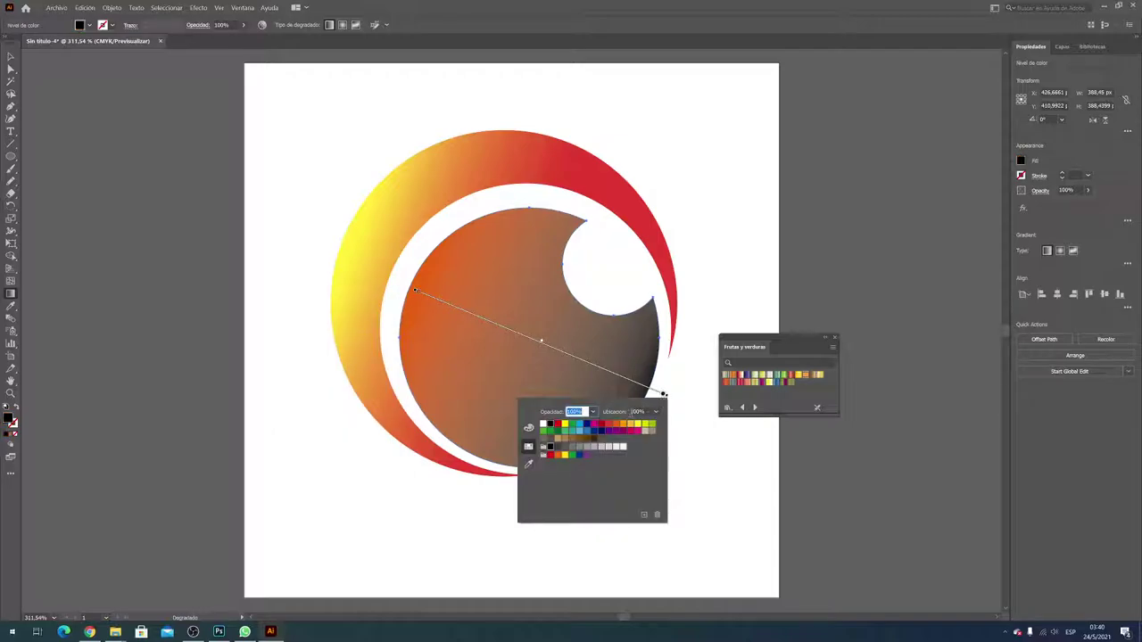
left_click(624, 427)
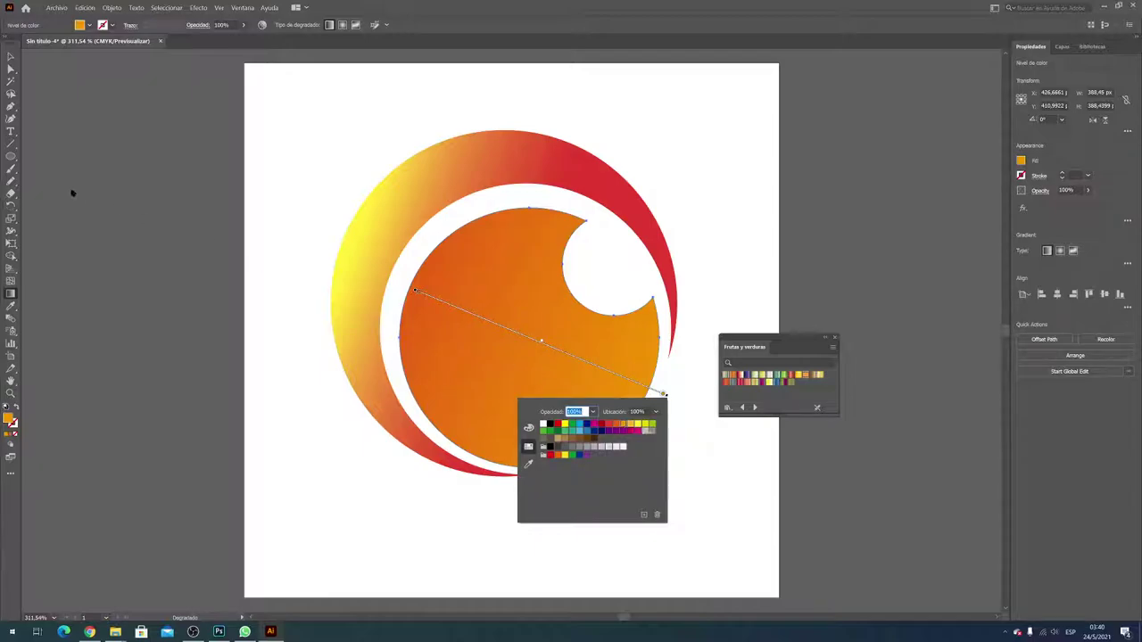
key("Escape")
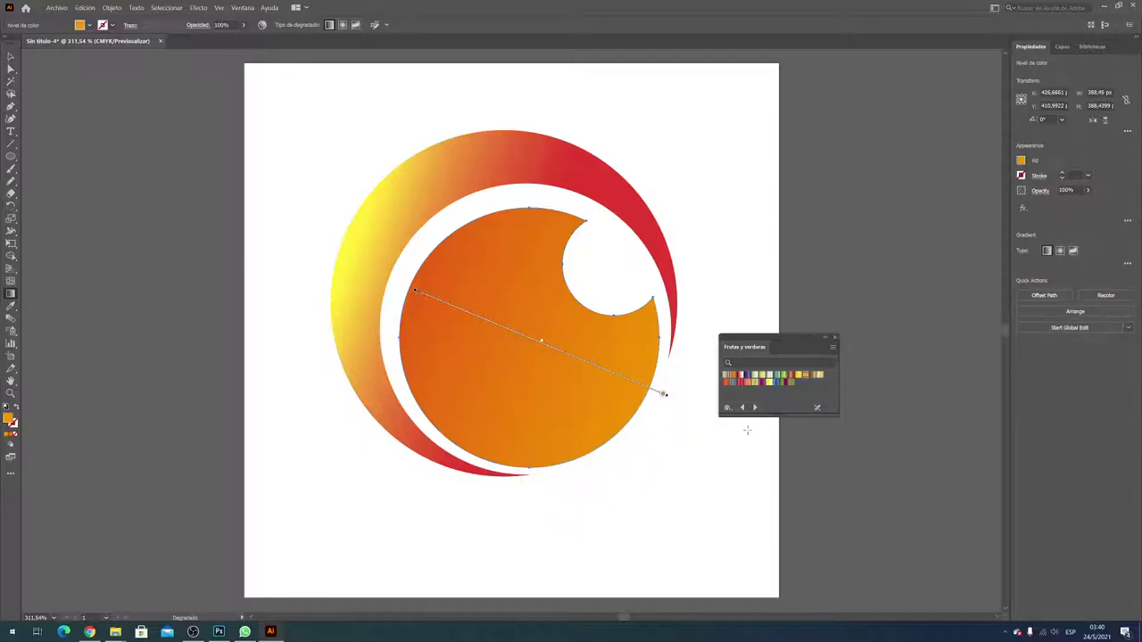
Step: Redraw the circle's gradient from upper left to lower right and deselect it
left_click(623, 274)
left_click_drag(414, 290, 664, 393)
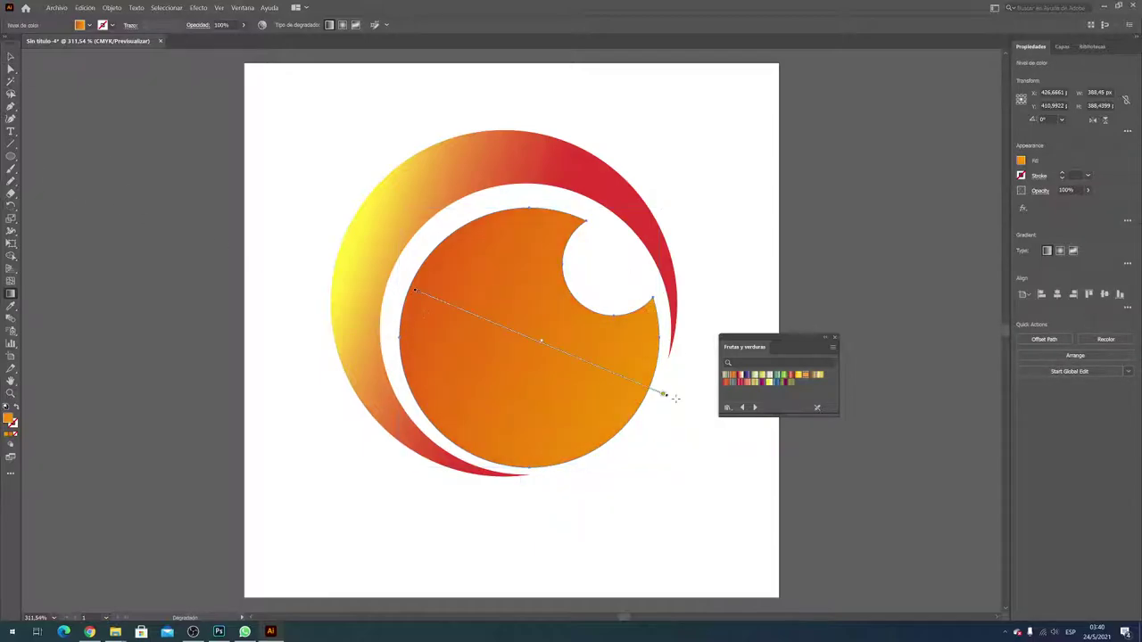
left_click(11, 56)
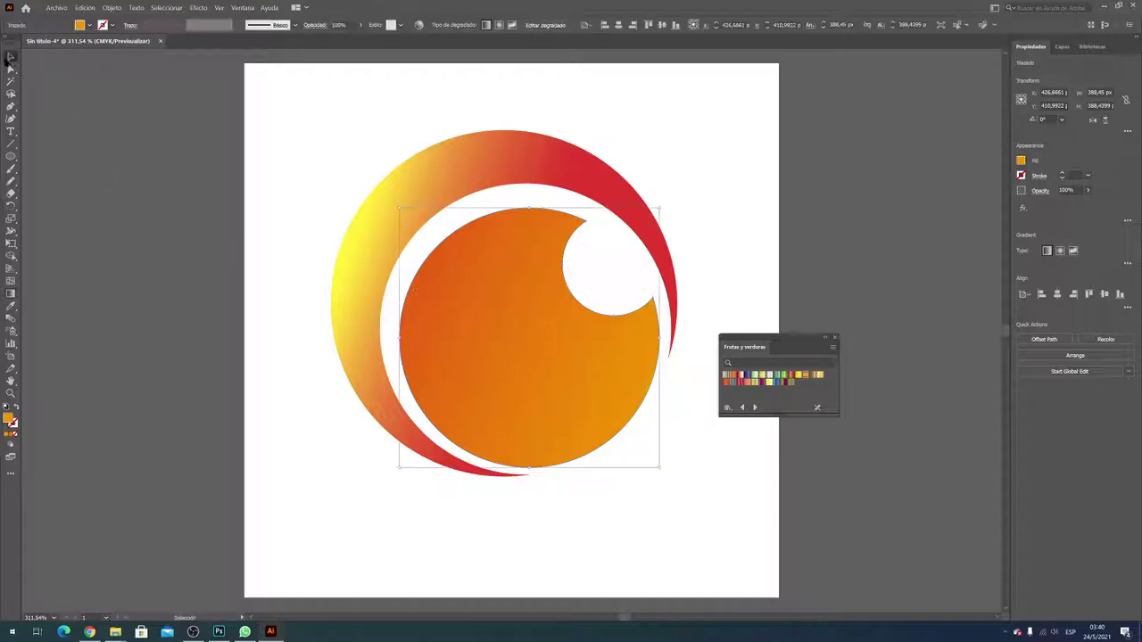
left_click(87, 103)
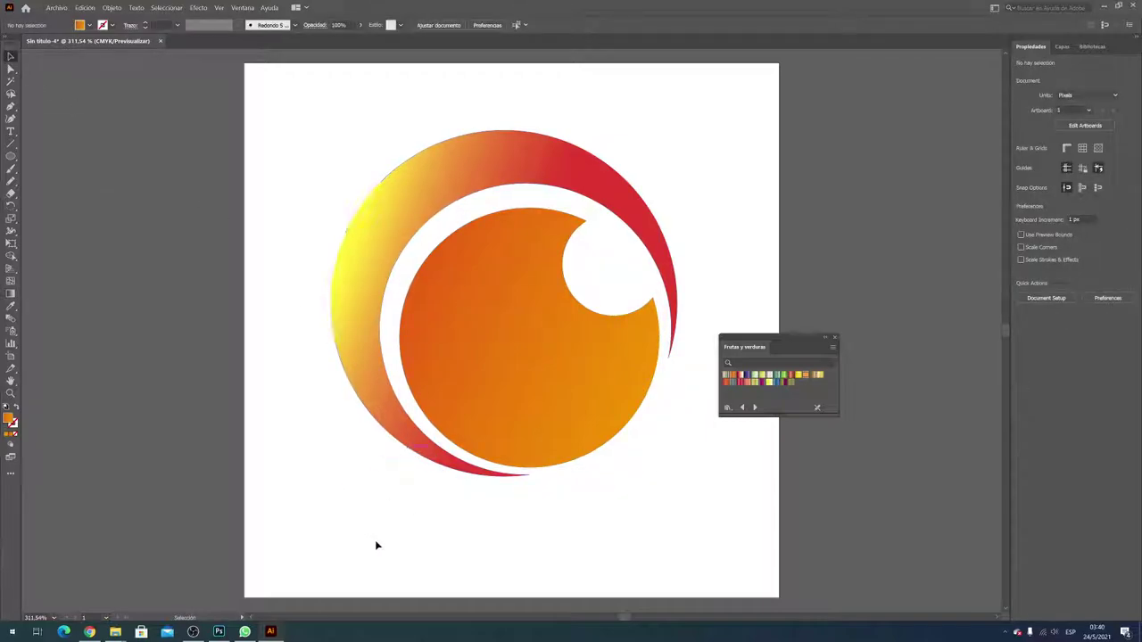
Step: Draw an 800 × 800 px rectangle covering the artboard and send it behind the logo
left_click_drag(786, 351, 886, 351)
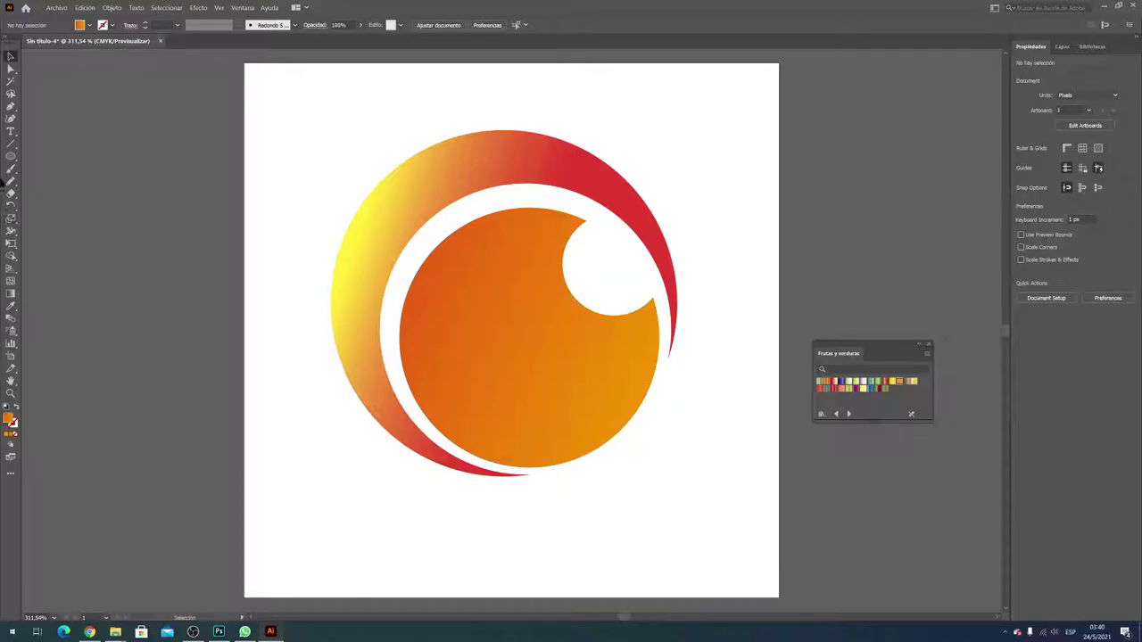
left_click(11, 156)
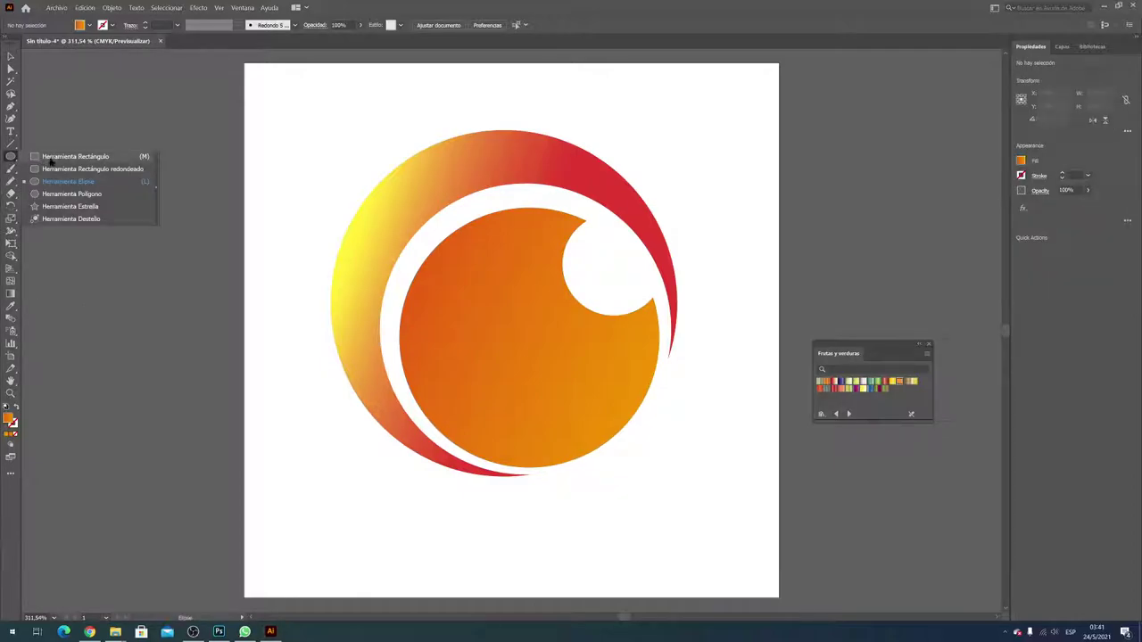
left_click(54, 156)
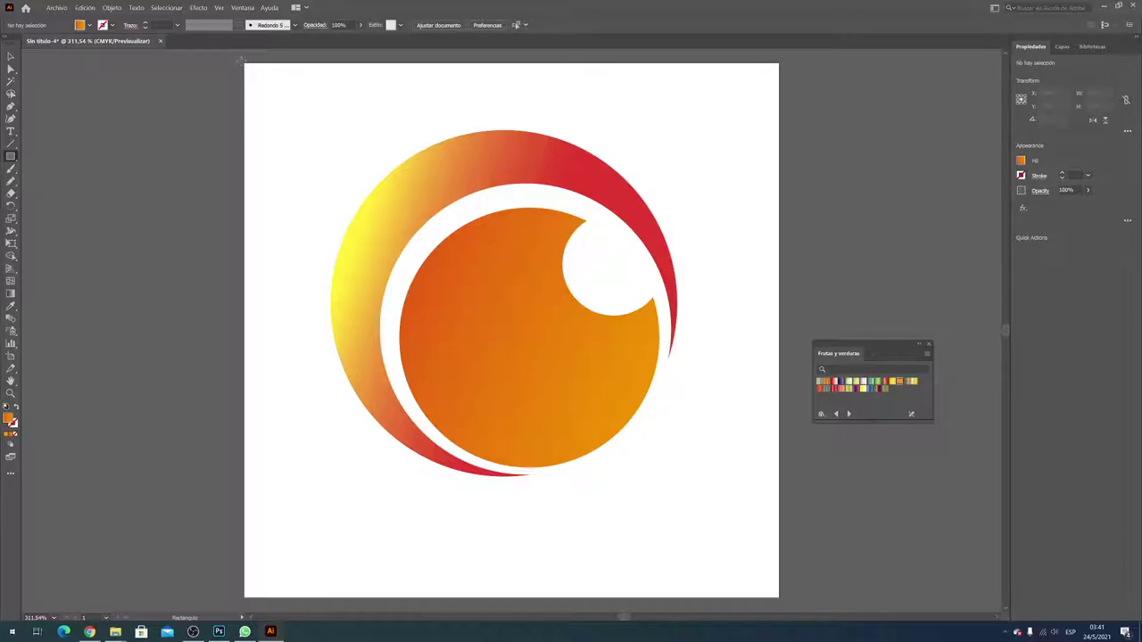
left_click_drag(245, 64, 778, 596)
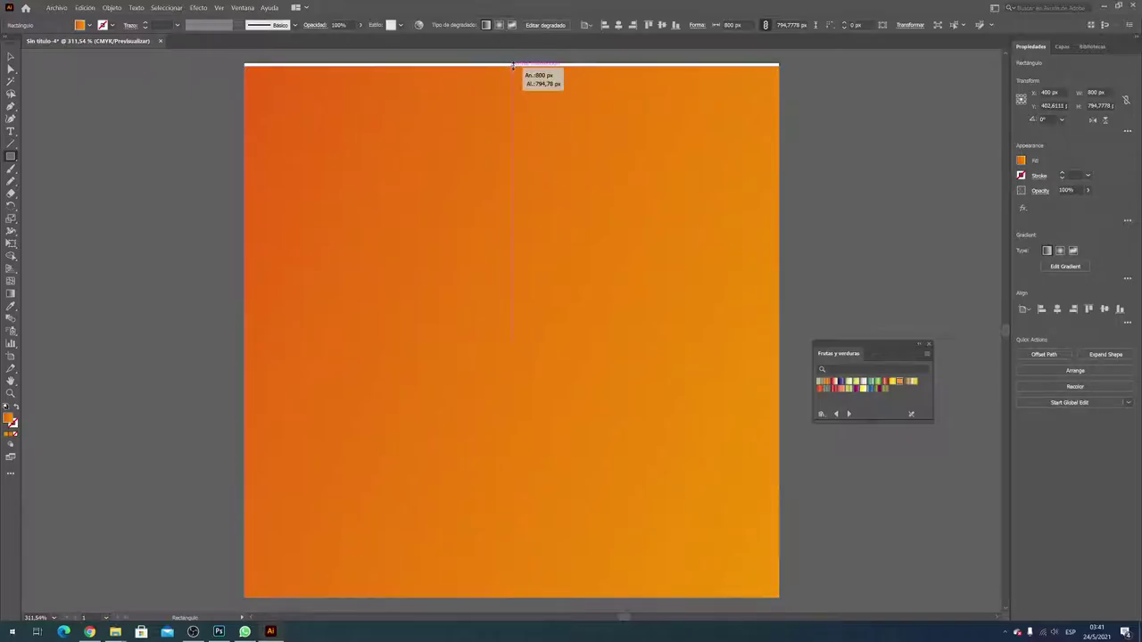
left_click_drag(511, 65, 511, 62)
right_click(639, 210)
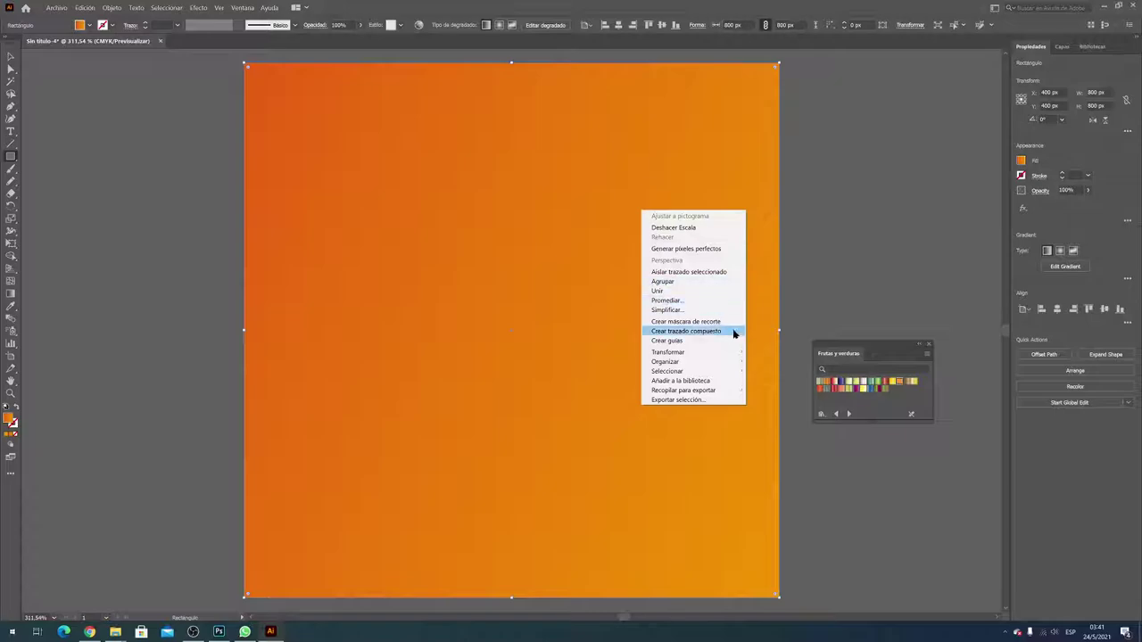
mouse_move(691, 362)
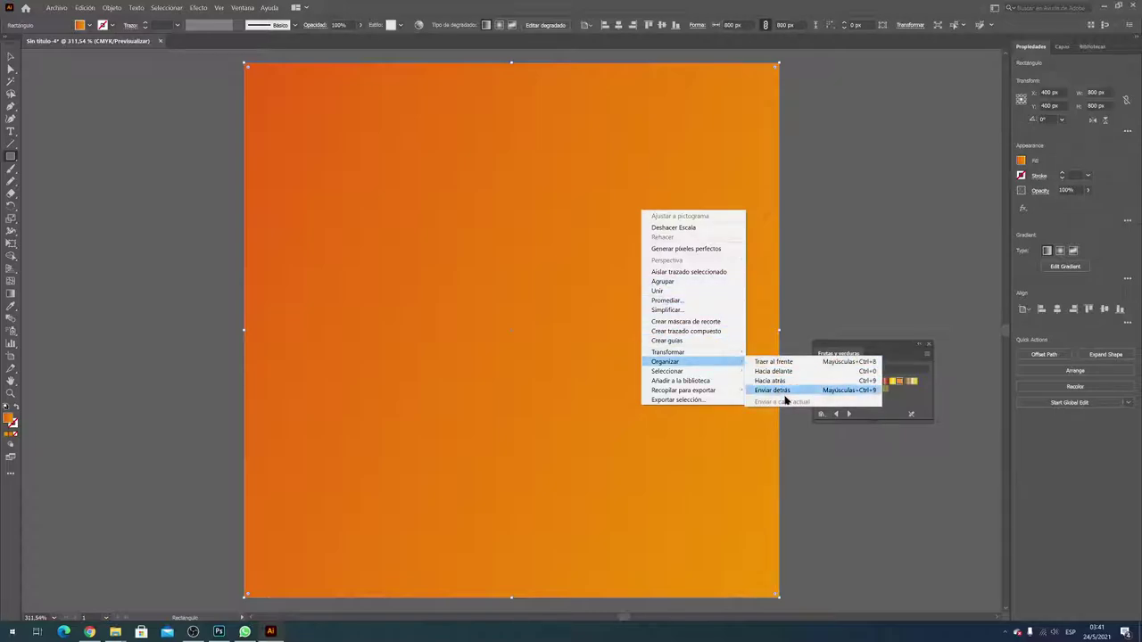
left_click(785, 391)
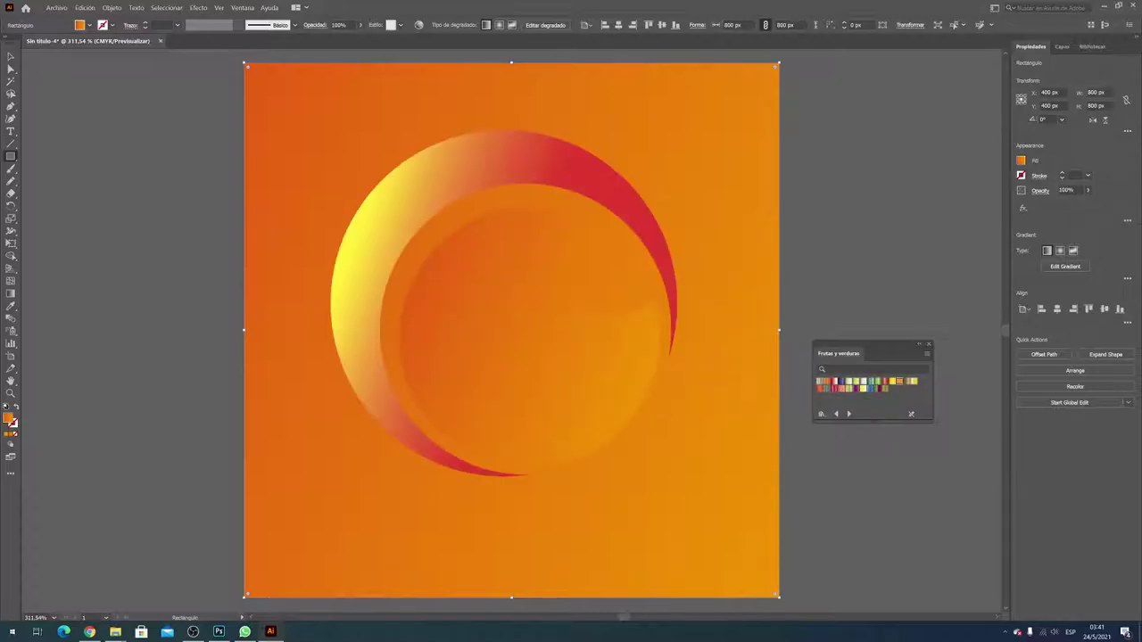
Step: Fill the background with a white-to-gray gradient and set its type to Radial
left_click(90, 25)
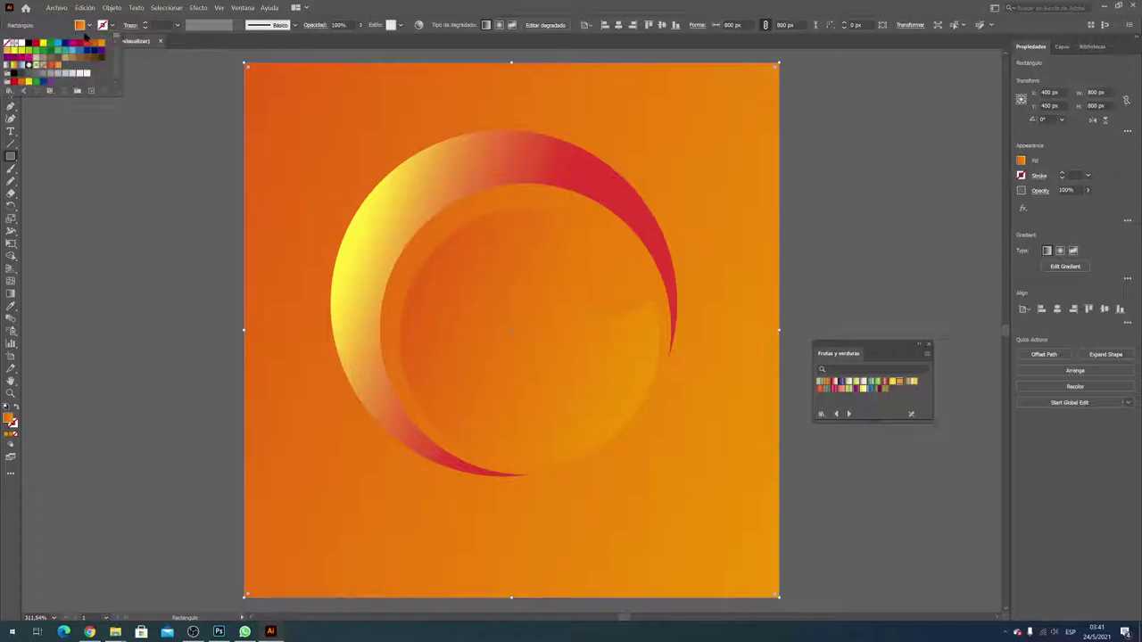
left_click(10, 67)
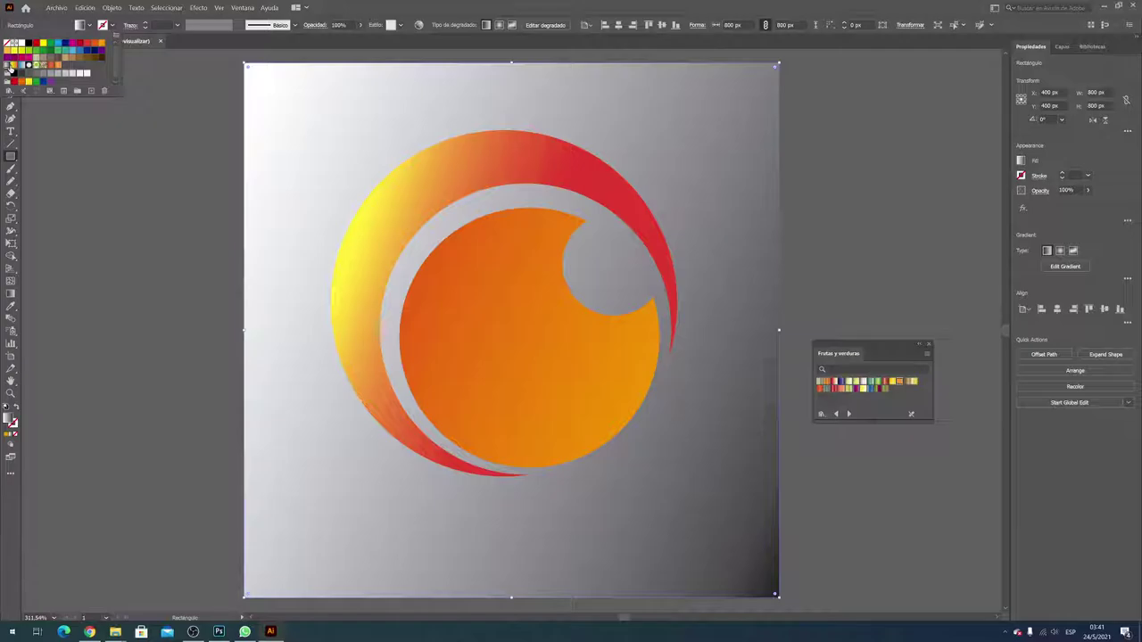
left_click(11, 294)
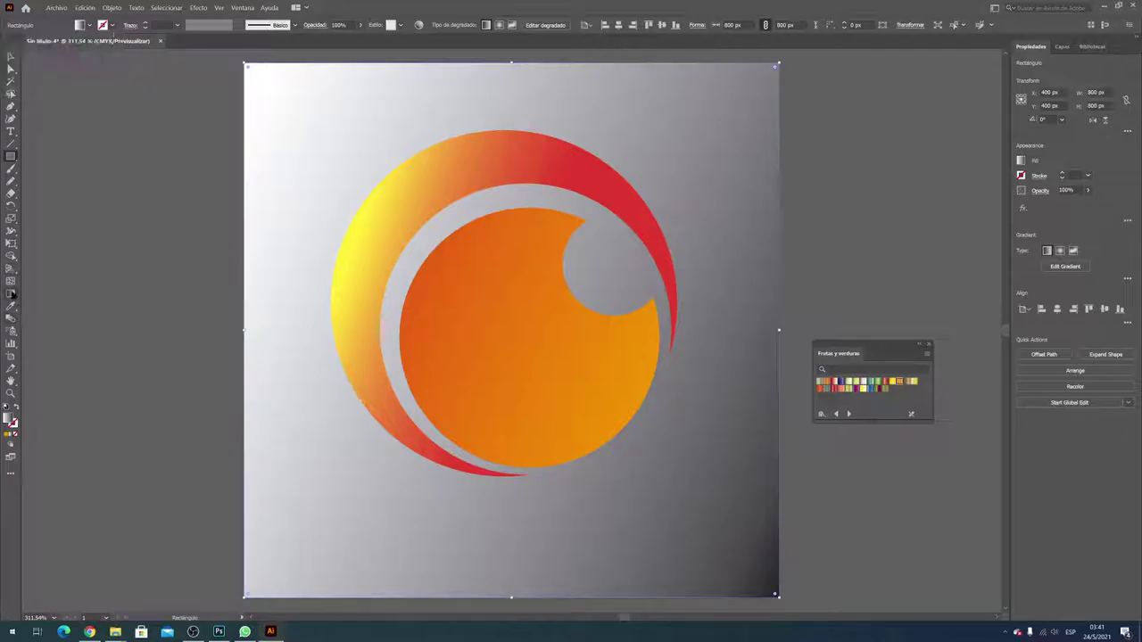
double_click(11, 294)
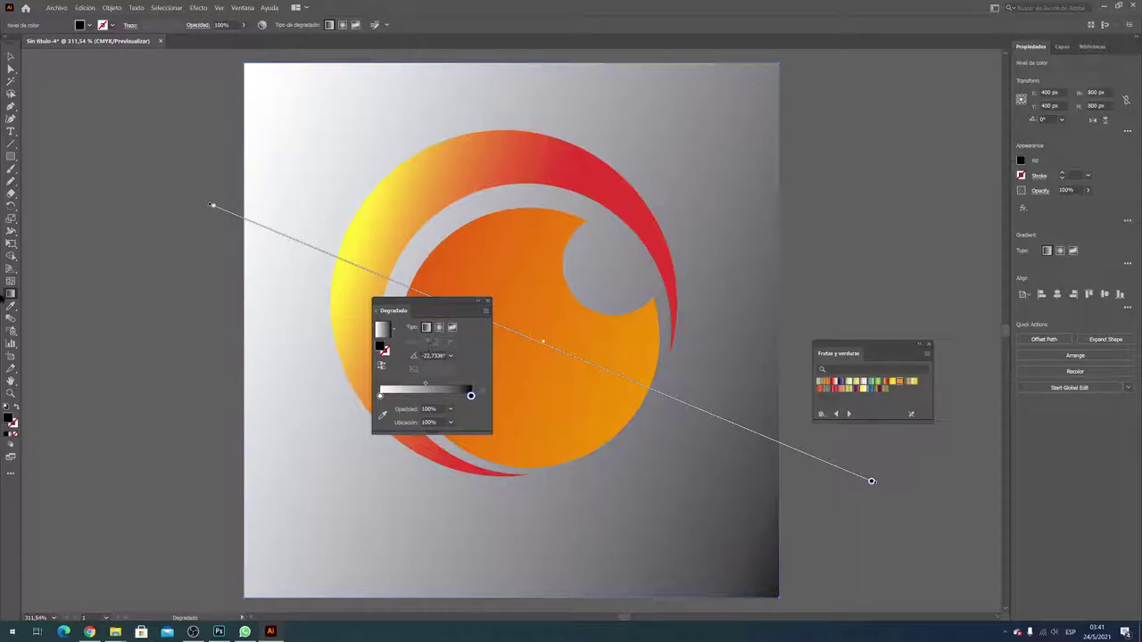
left_click(488, 303)
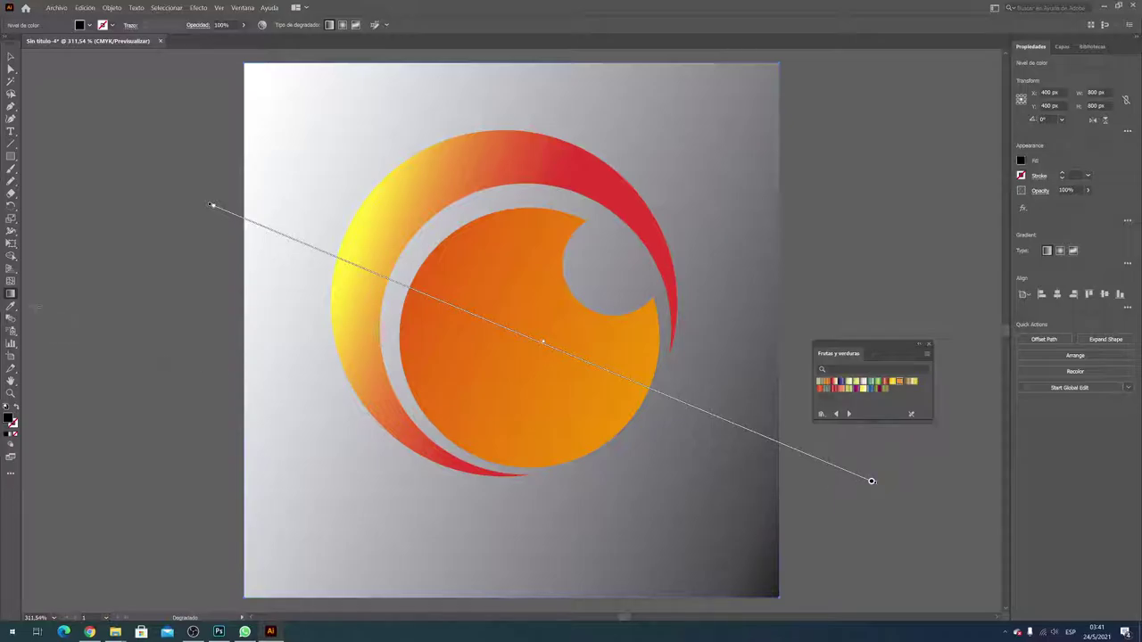
double_click(11, 293)
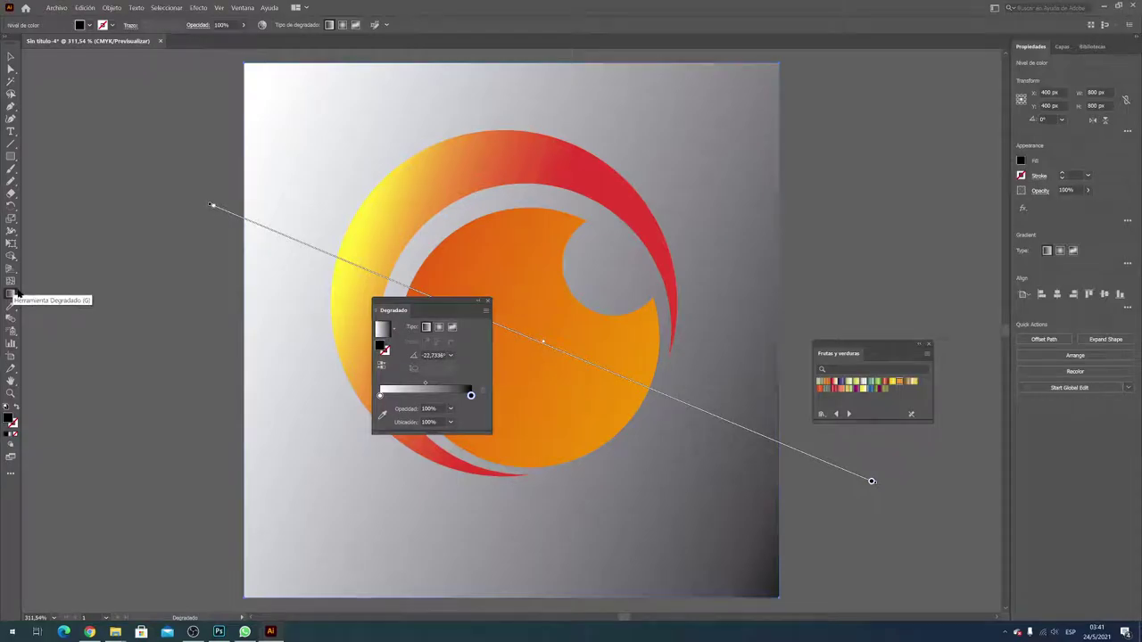
left_click(439, 328)
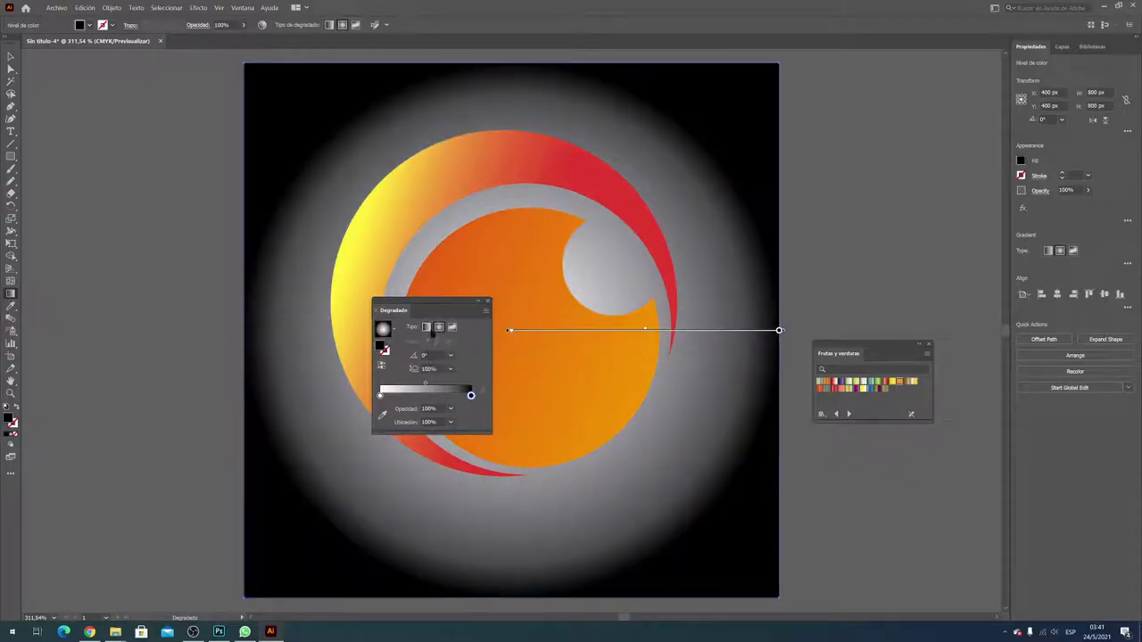
Step: Set the background gradient's inner stop to dark grey
left_click(381, 396)
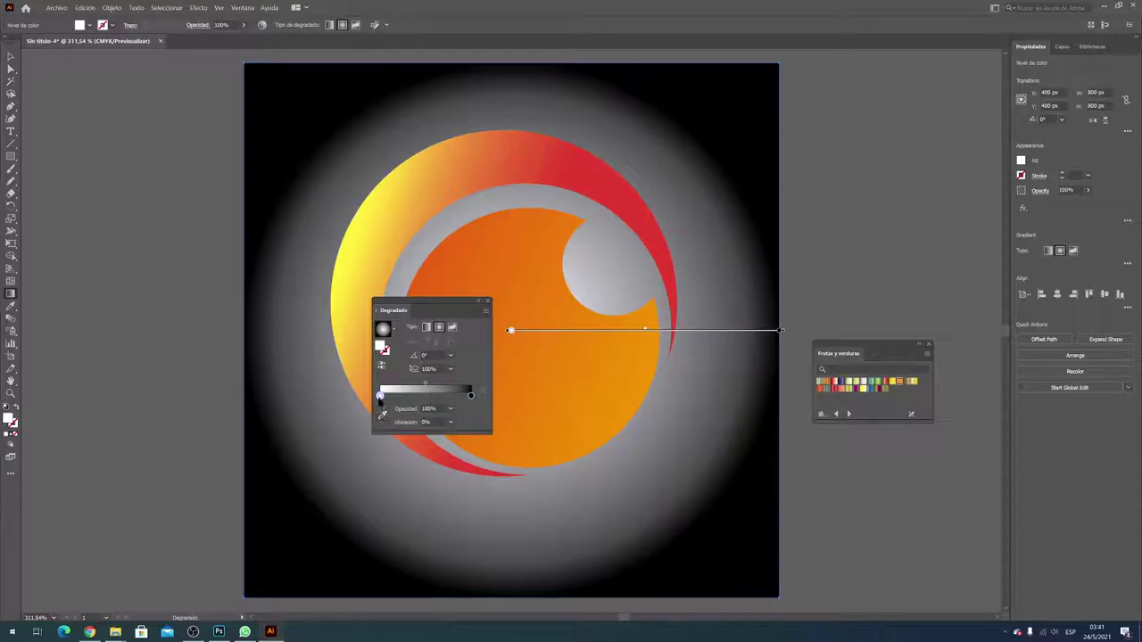
double_click(380, 396)
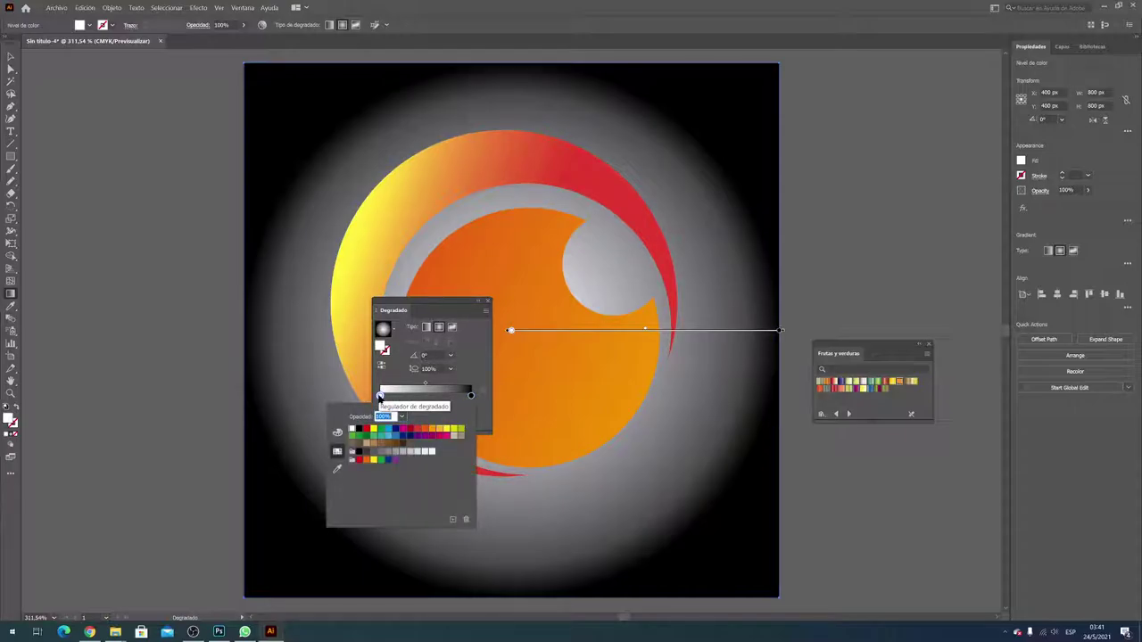
left_click(382, 453)
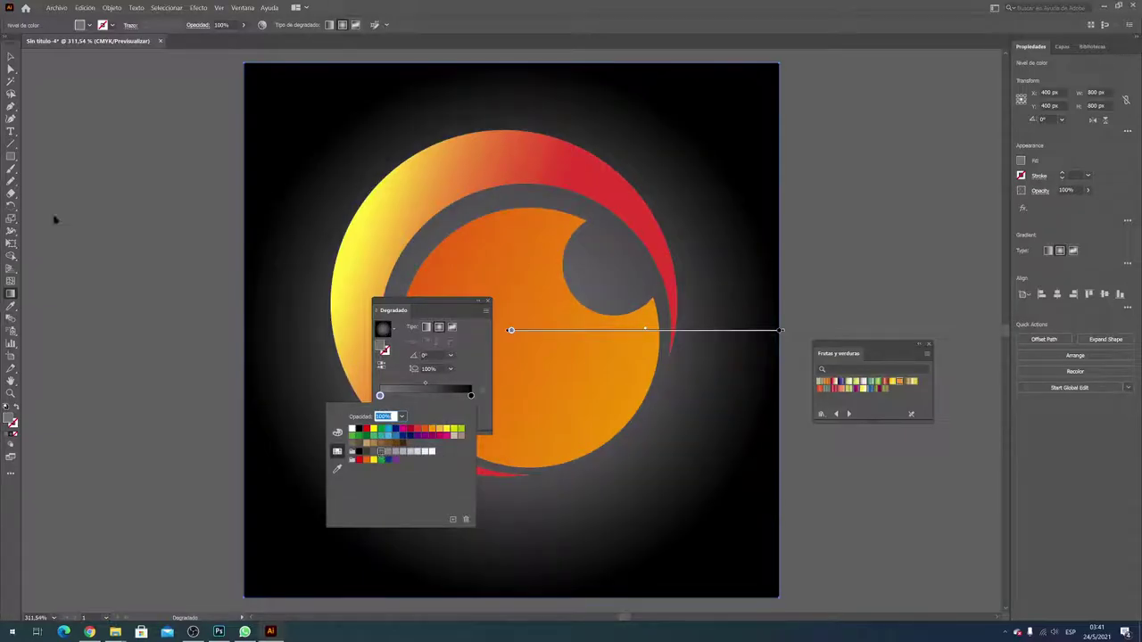
left_click(11, 58)
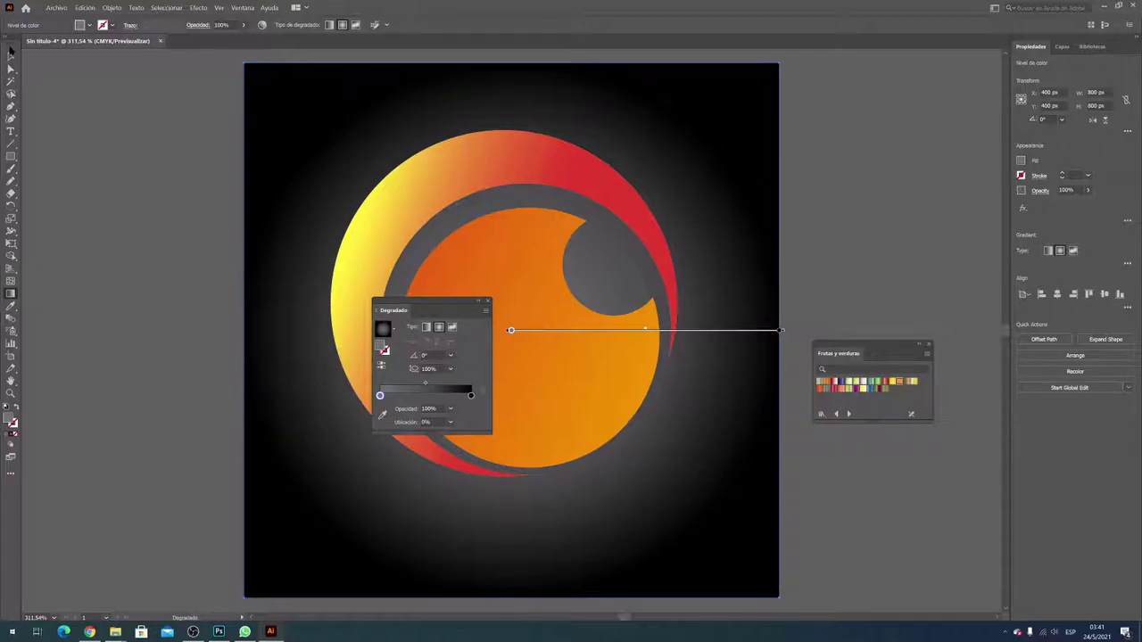
left_click(10, 57)
Step: Close the Gradient panel, select the background rectangle and show the Layers panel
left_click(451, 294)
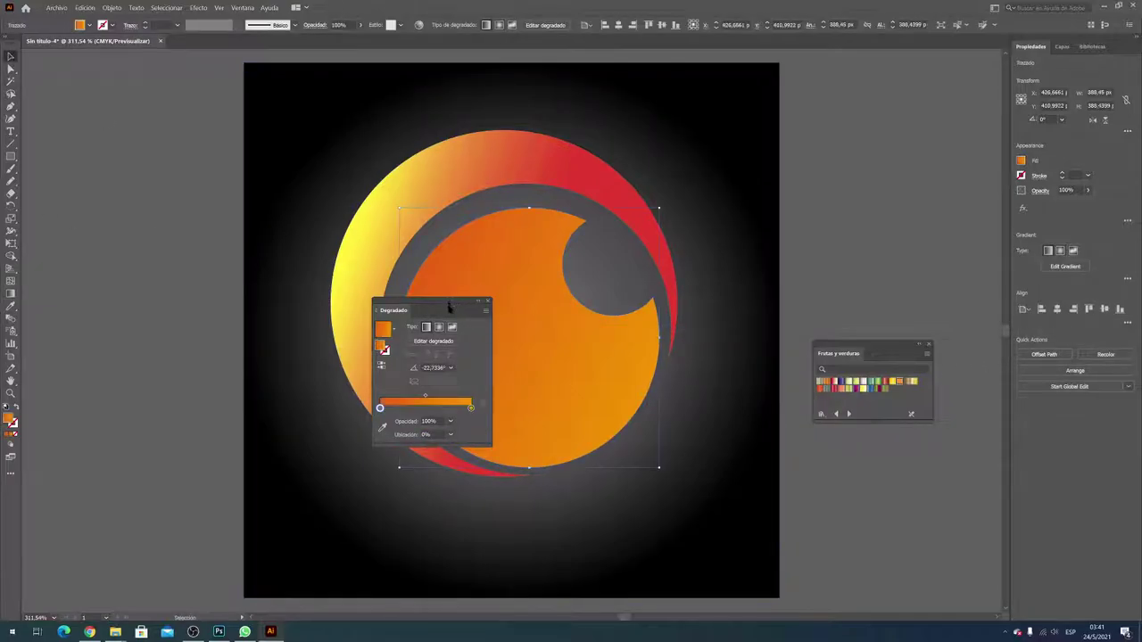
left_click_drag(442, 308, 842, 275)
left_click(896, 257)
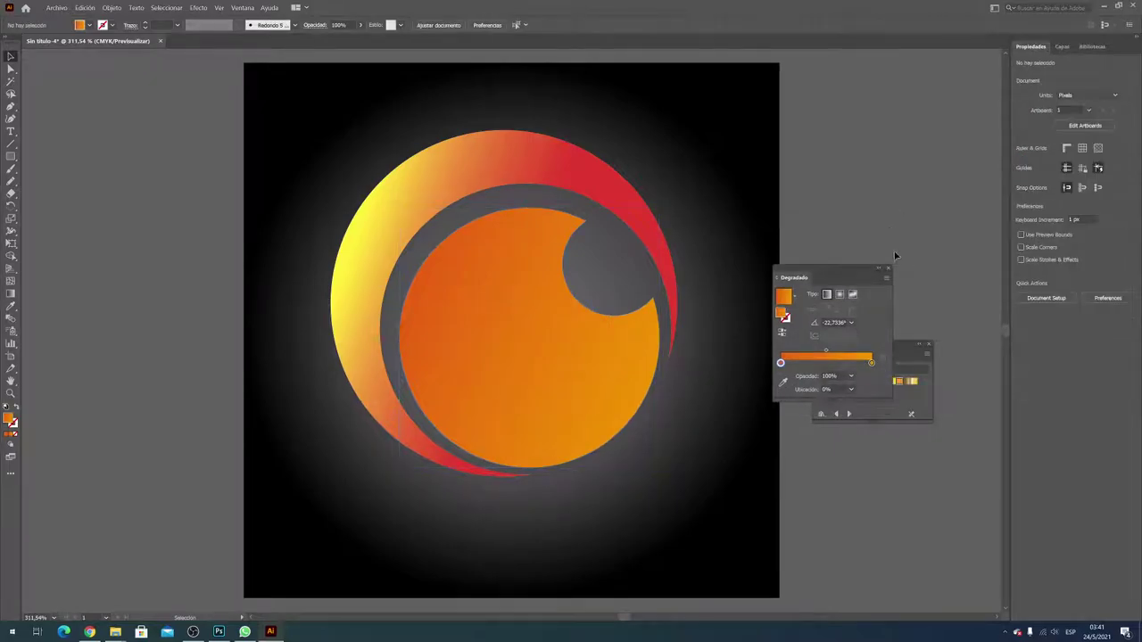
left_click(889, 269)
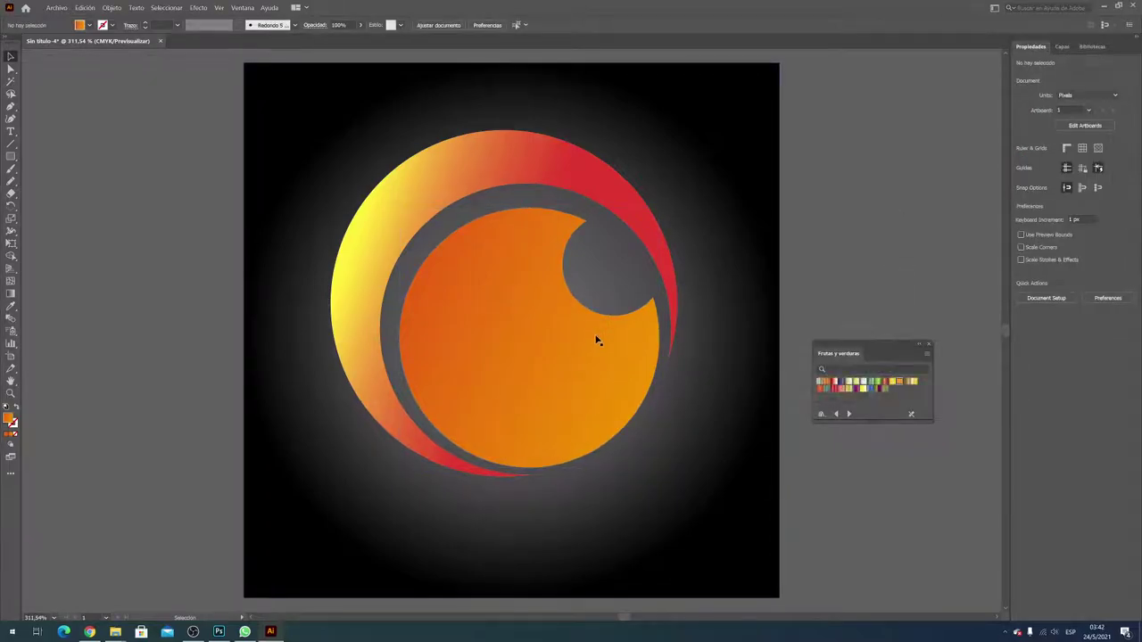
left_click(588, 340)
left_click(754, 369)
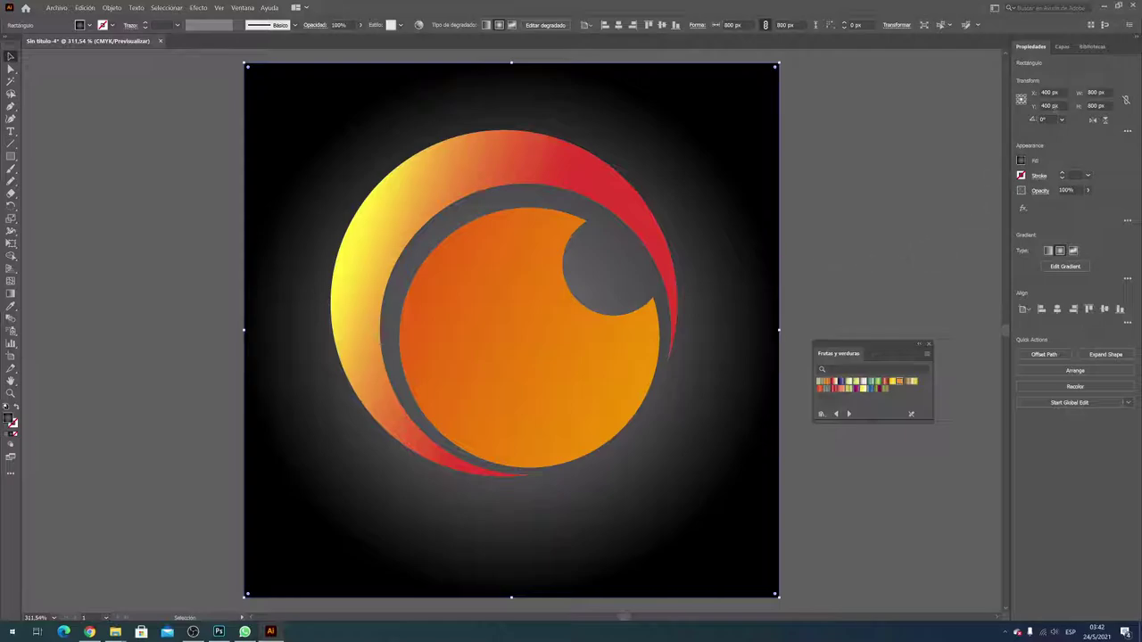
left_click(1061, 46)
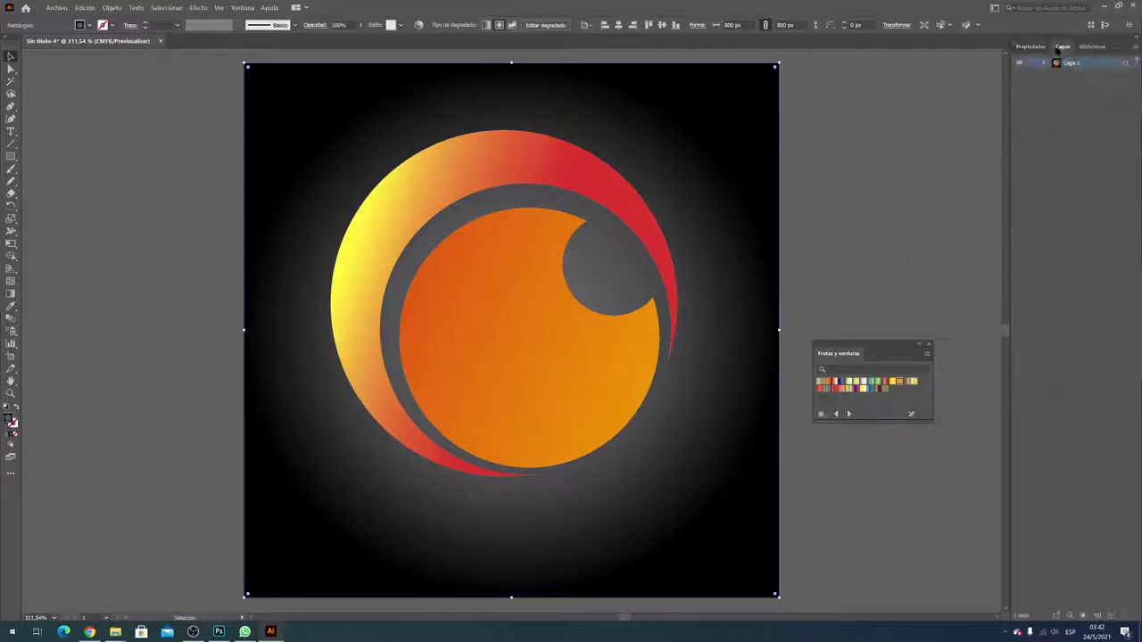
left_click(248, 8)
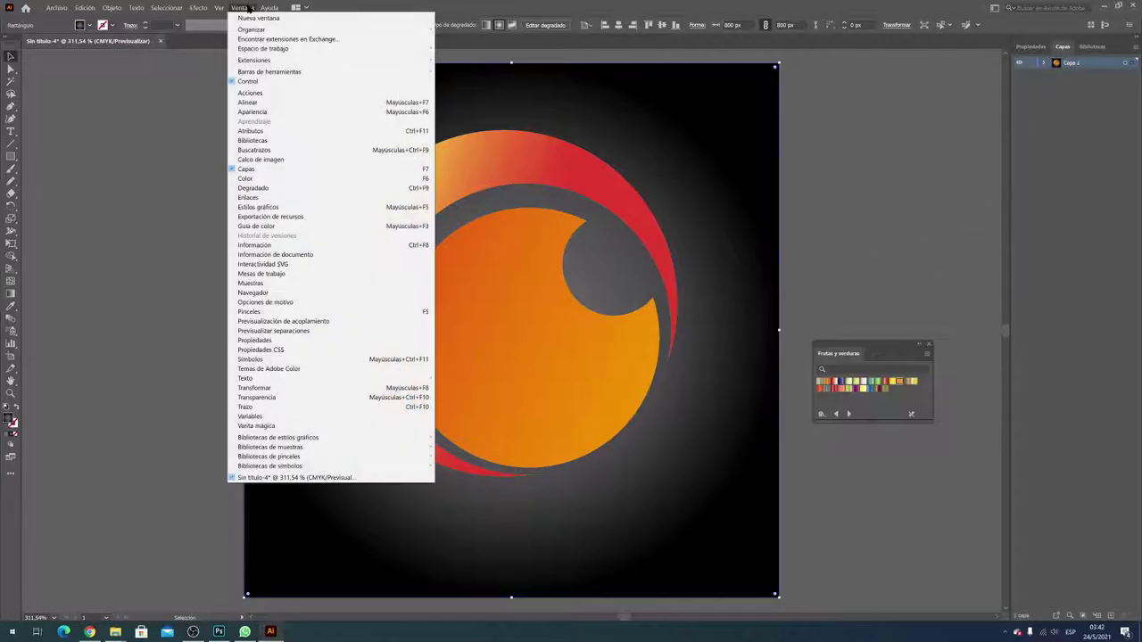
Step: Expand Capa 1, lock <Rectángulo>, and select the crescent and circle paths
left_click(268, 169)
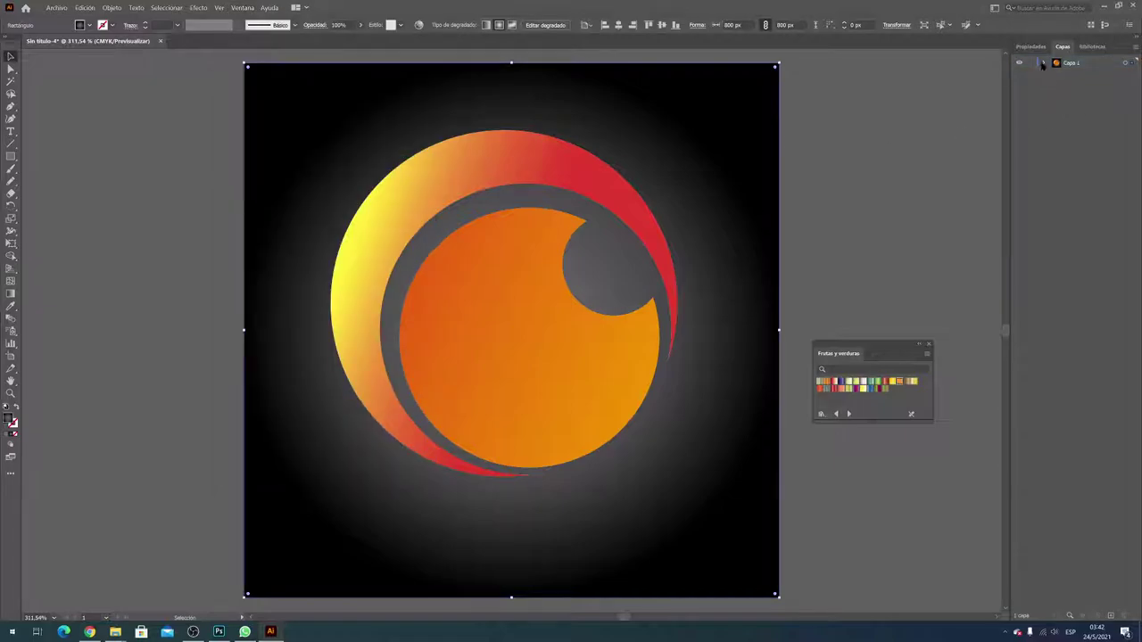
left_click(1042, 64)
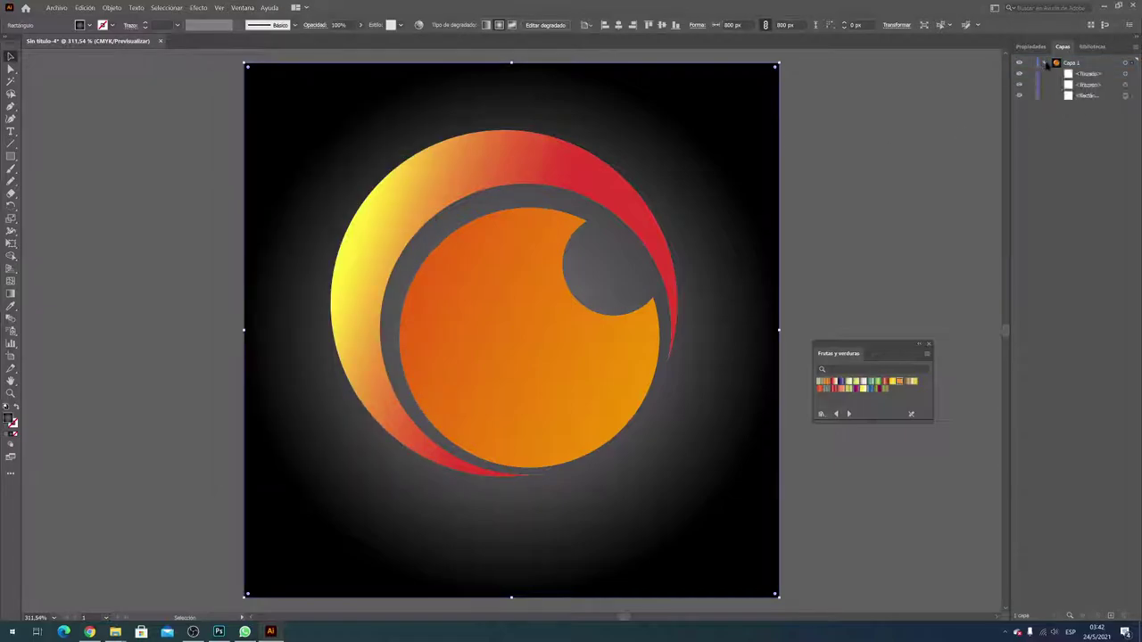
left_click(1090, 96)
left_click(1032, 97)
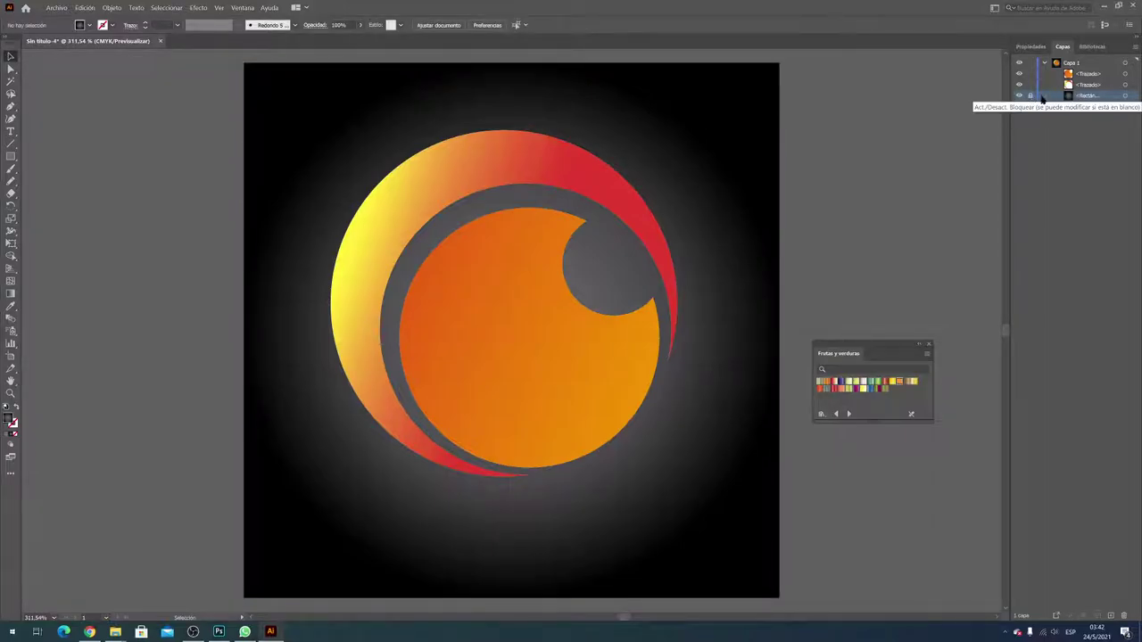
left_click(1127, 85)
left_click(1125, 74, "shift")
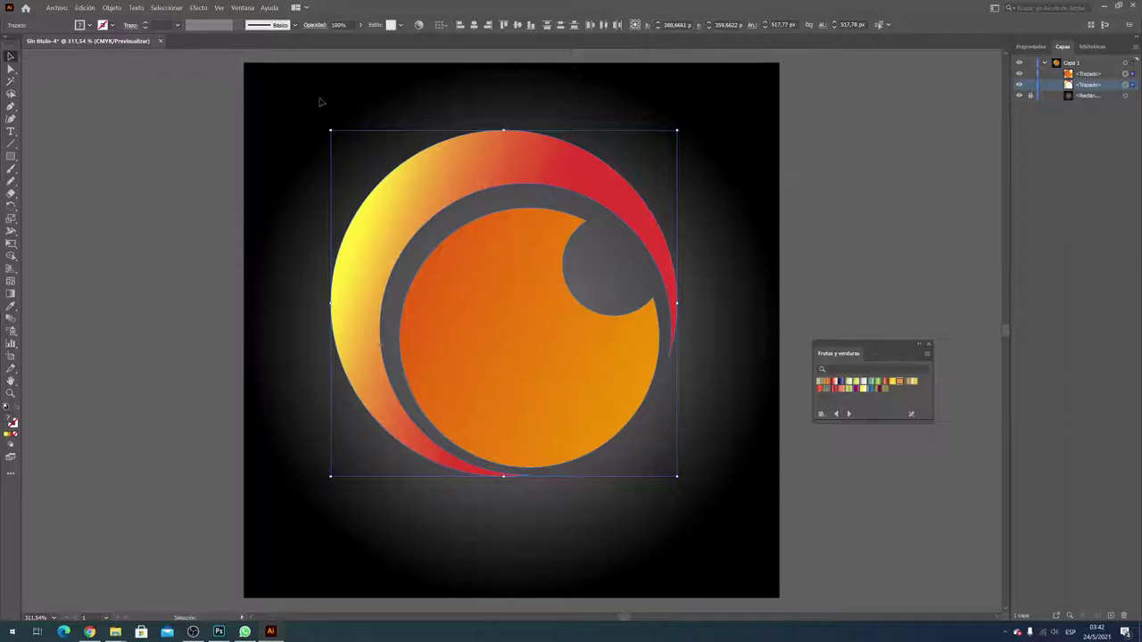
Step: Group the crescent and circle and apply the 3D Extrude & Bevel effect
right_click(493, 322)
left_click(513, 378)
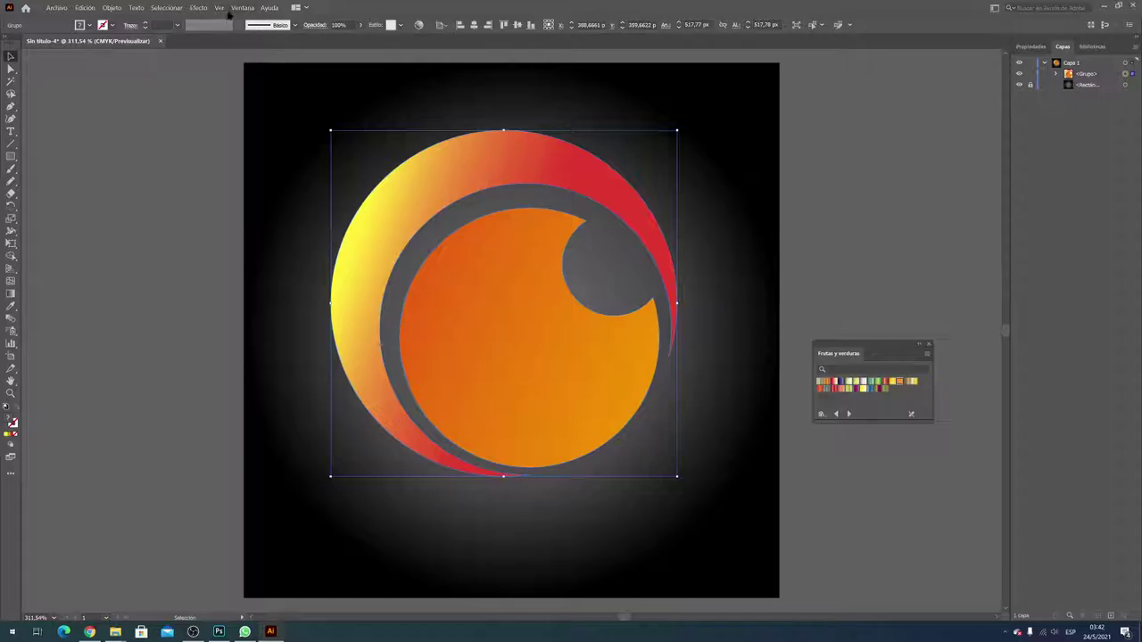
left_click(197, 9)
mouse_move(230, 67)
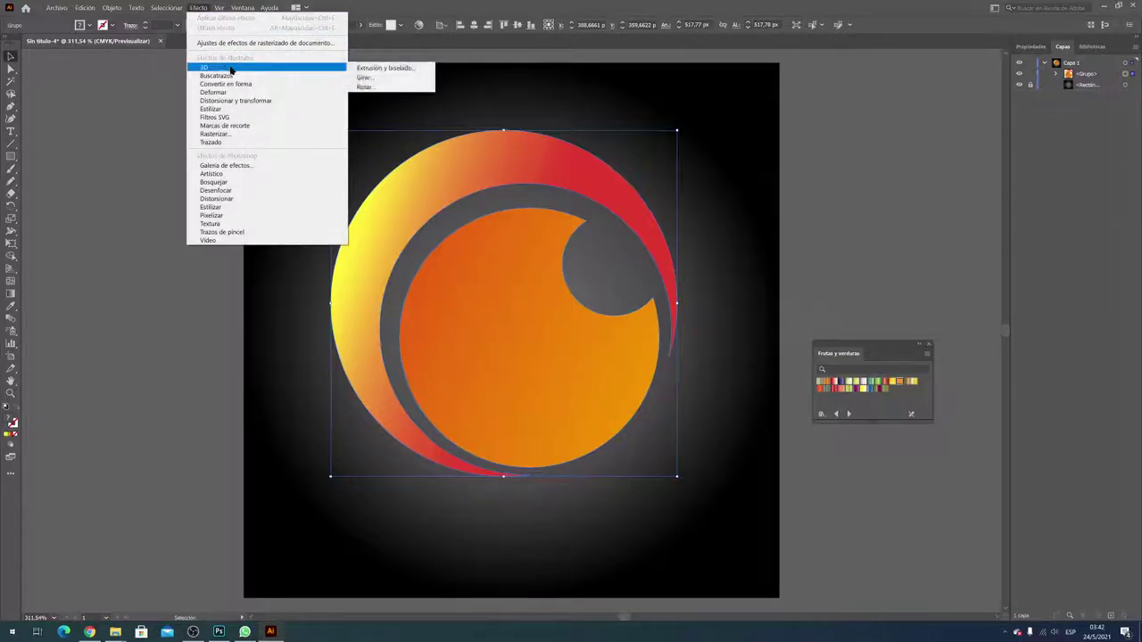
left_click(399, 75)
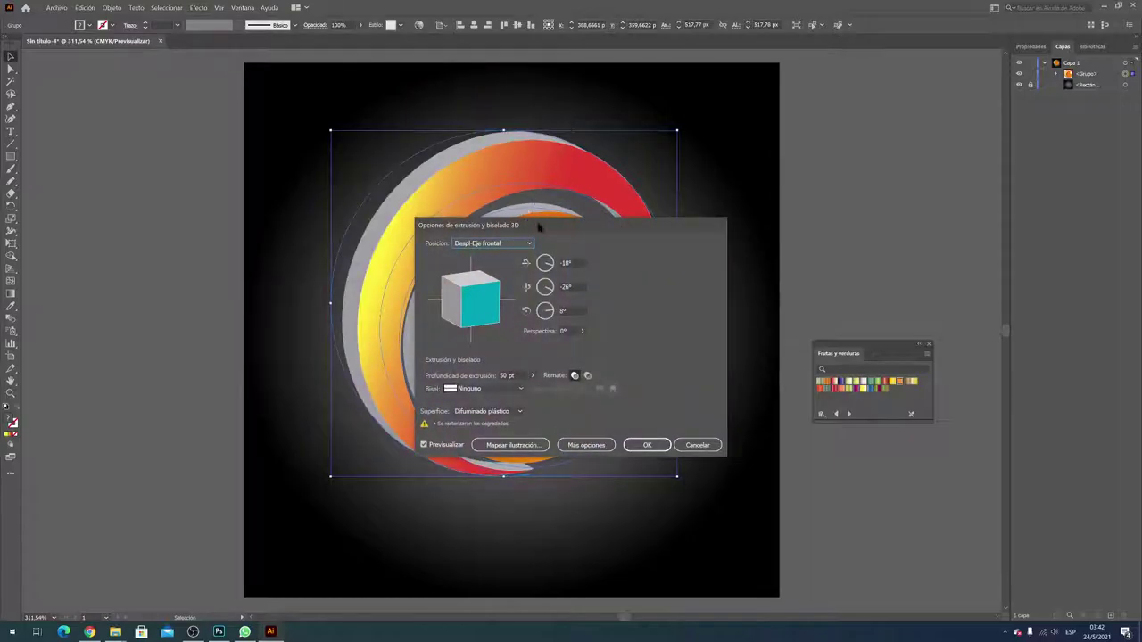
left_click_drag(539, 228, 834, 180)
left_click(781, 251)
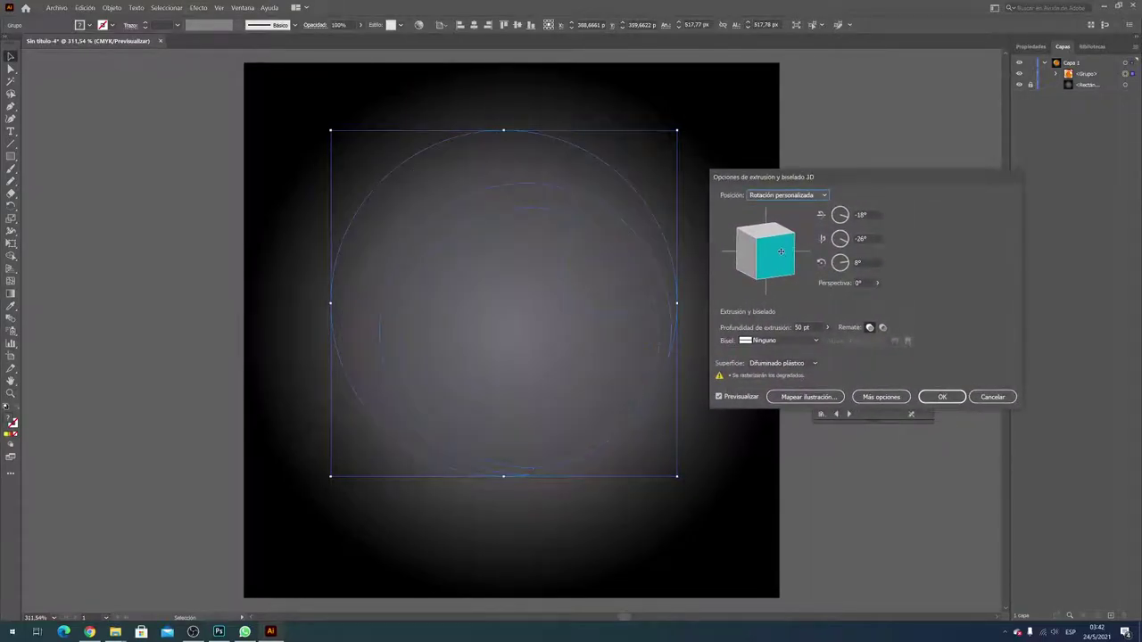
left_click_drag(780, 252, 777, 242)
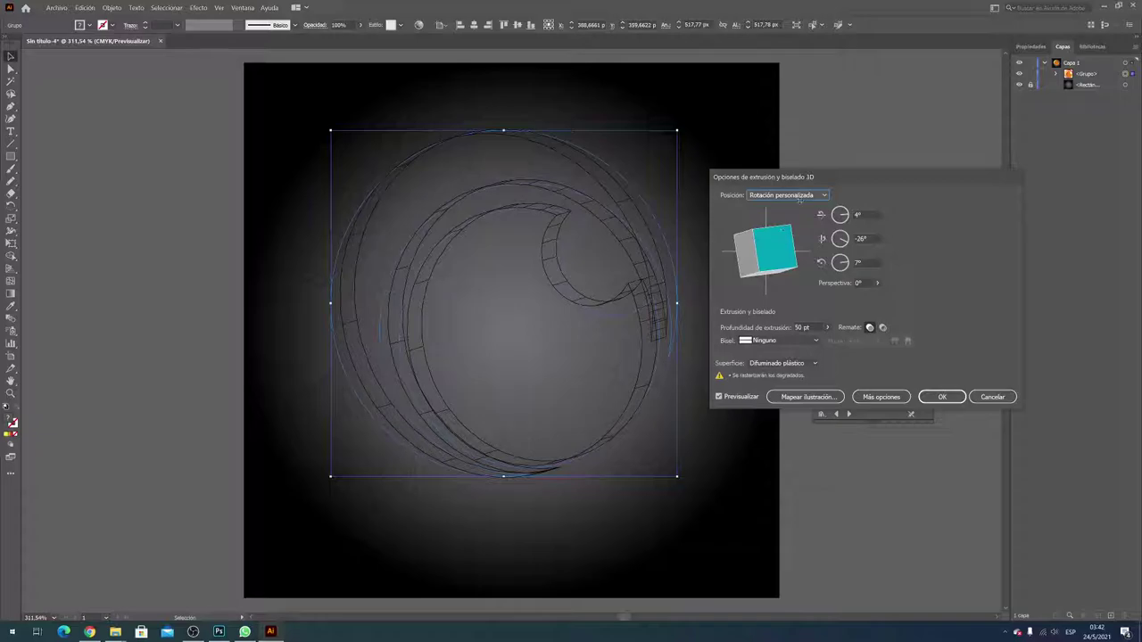
Step: Try the isometric left, isometric right and off-axis front position presets
left_click(800, 202)
key("Escape")
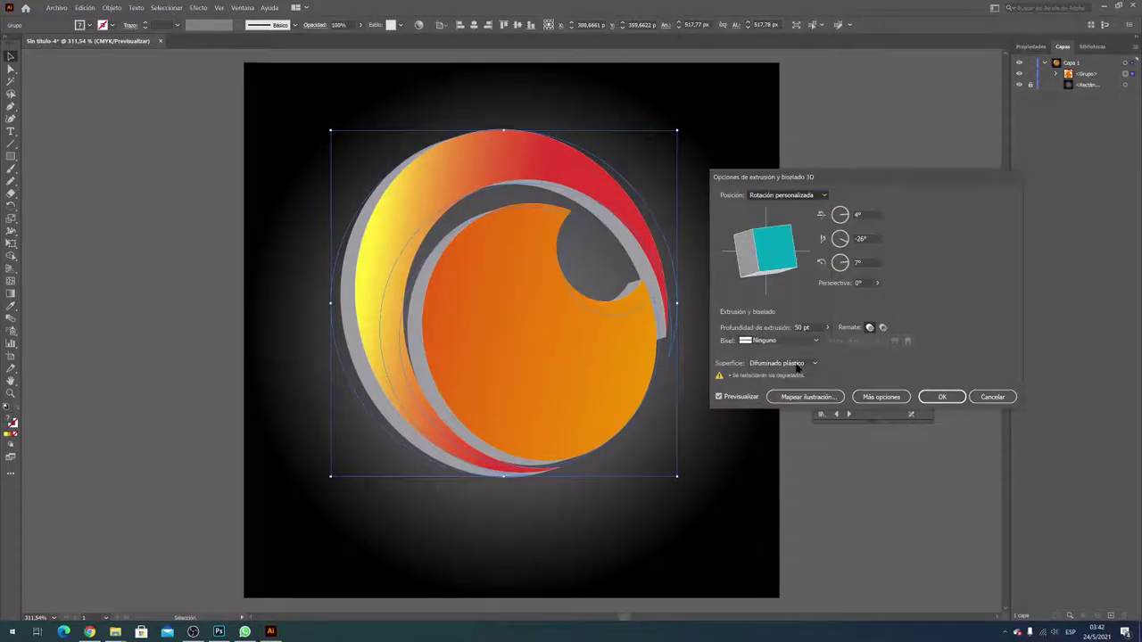
key("i")
left_click(807, 194)
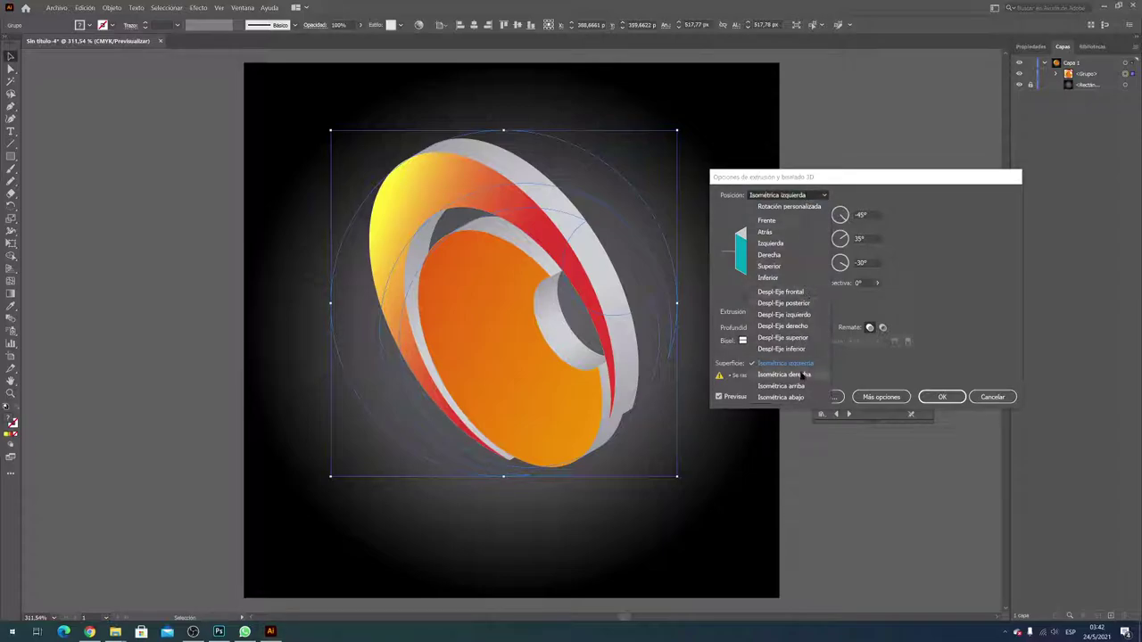
left_click(798, 375)
left_click(812, 198)
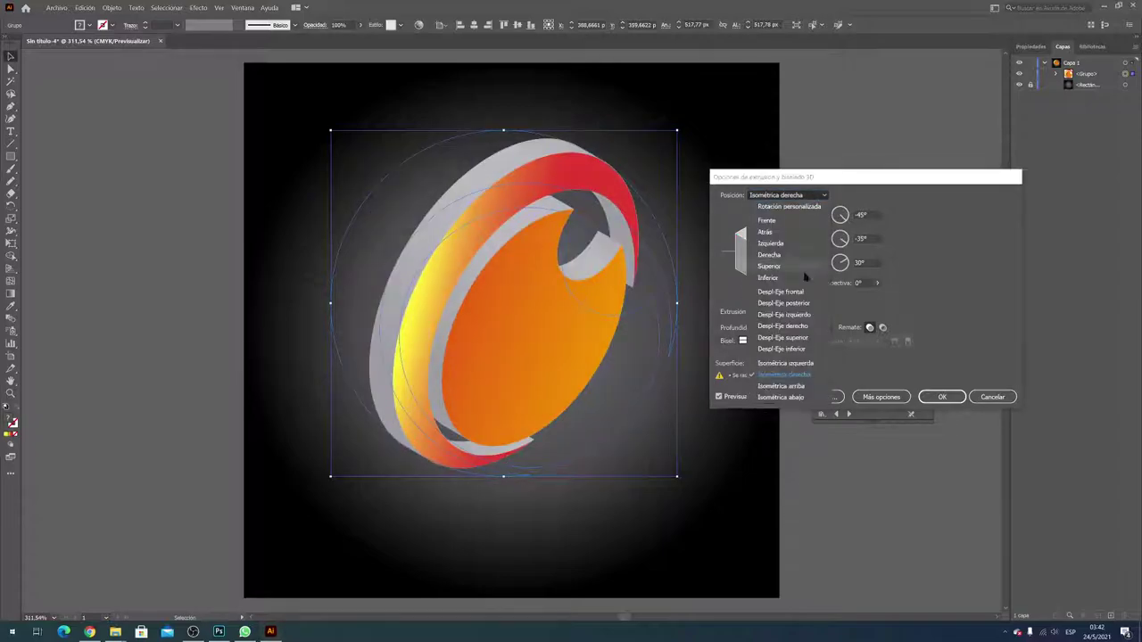
left_click(805, 287)
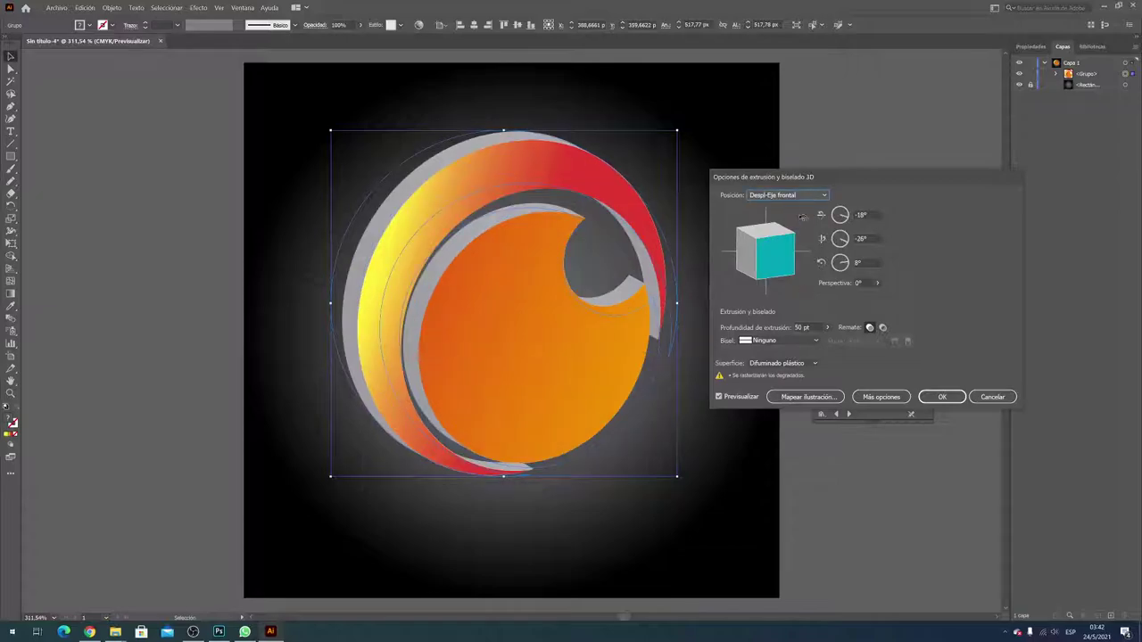
Step: Try the top and off-axis presets, then drag the cube to a custom -3°, -24°, 30° rotation
left_click(808, 195)
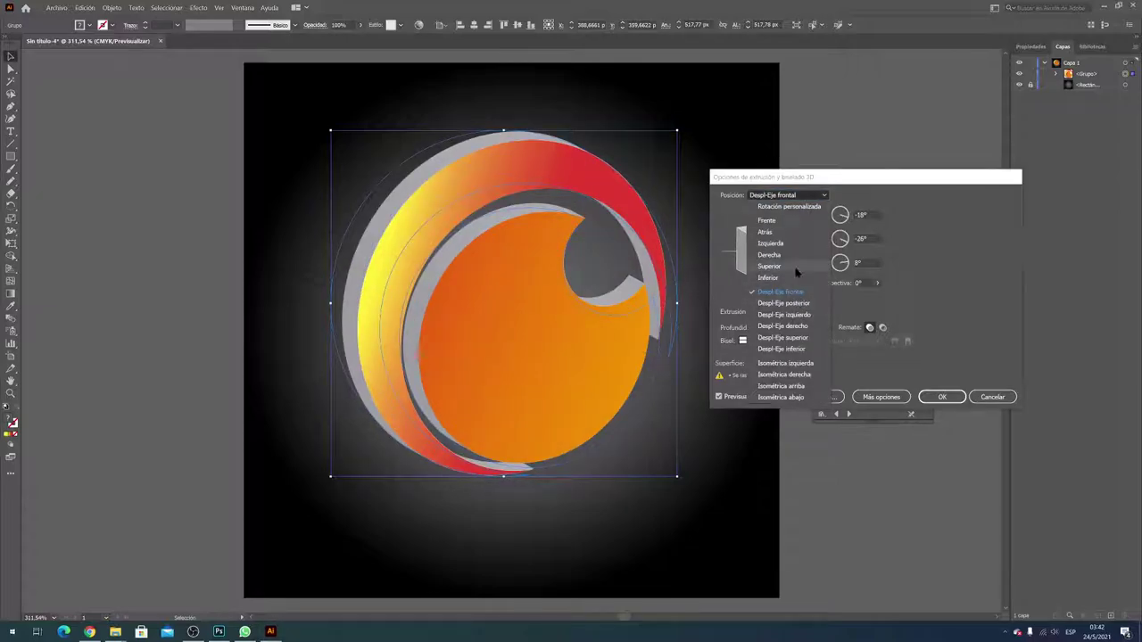
left_click(769, 265)
left_click(803, 197)
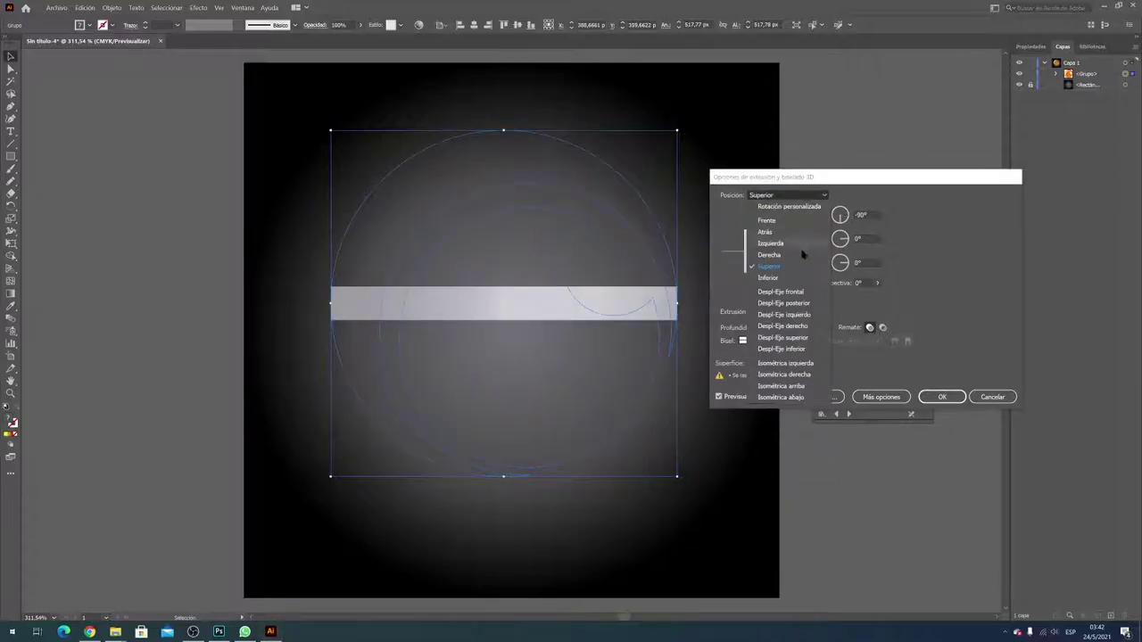
left_click(774, 337)
left_click(801, 198)
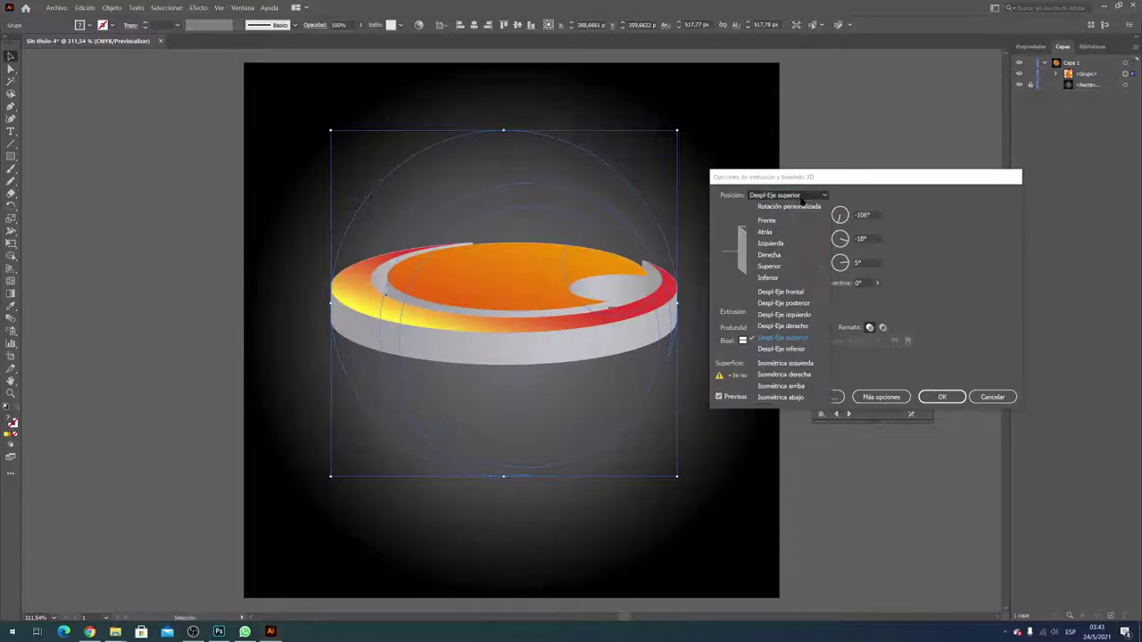
left_click(801, 326)
mouse_move(775, 254)
left_mouse_down()
mouse_move(795, 248)
mouse_move(766, 260)
mouse_move(780, 258)
left_mouse_up()
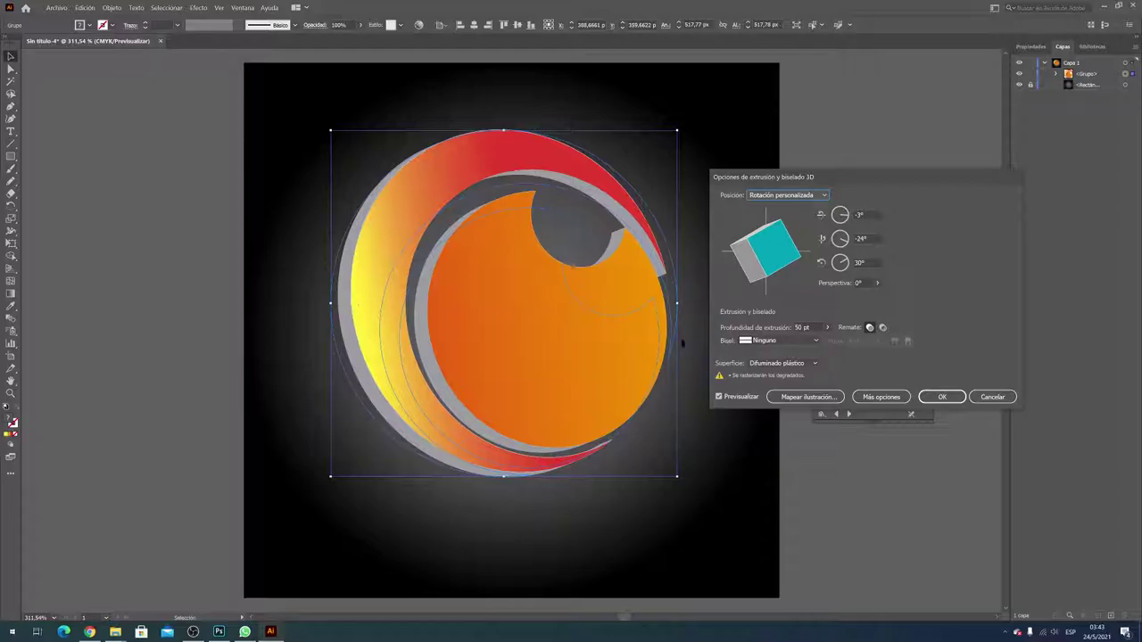
Step: Set the extrusion's Shading Color to a custom orange in the Color Picker
left_click(869, 398)
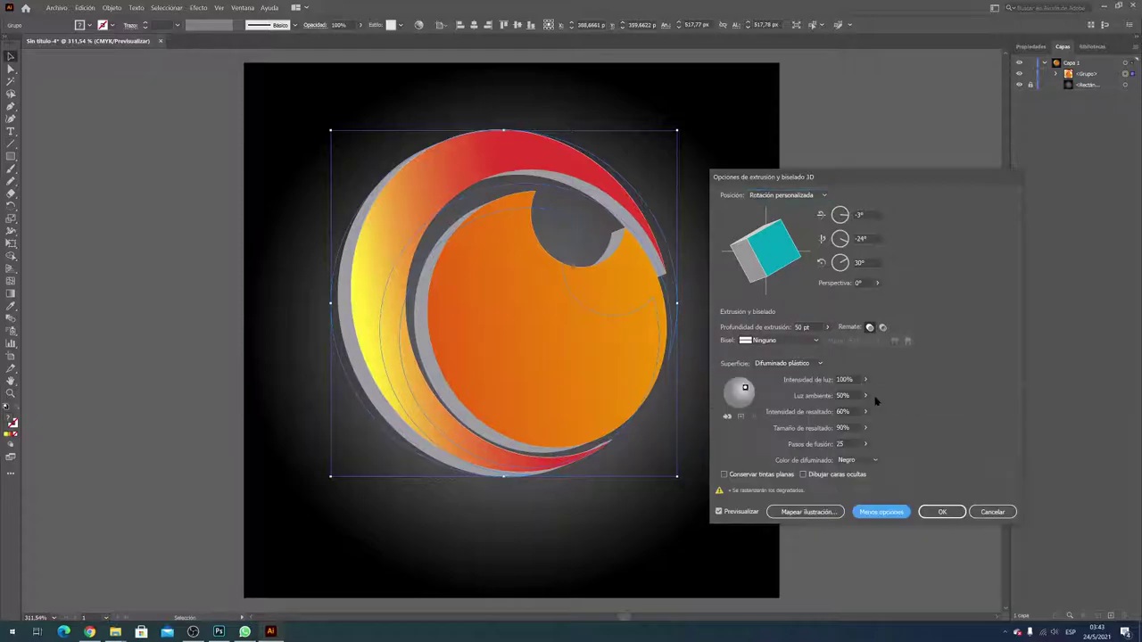
left_click(855, 460)
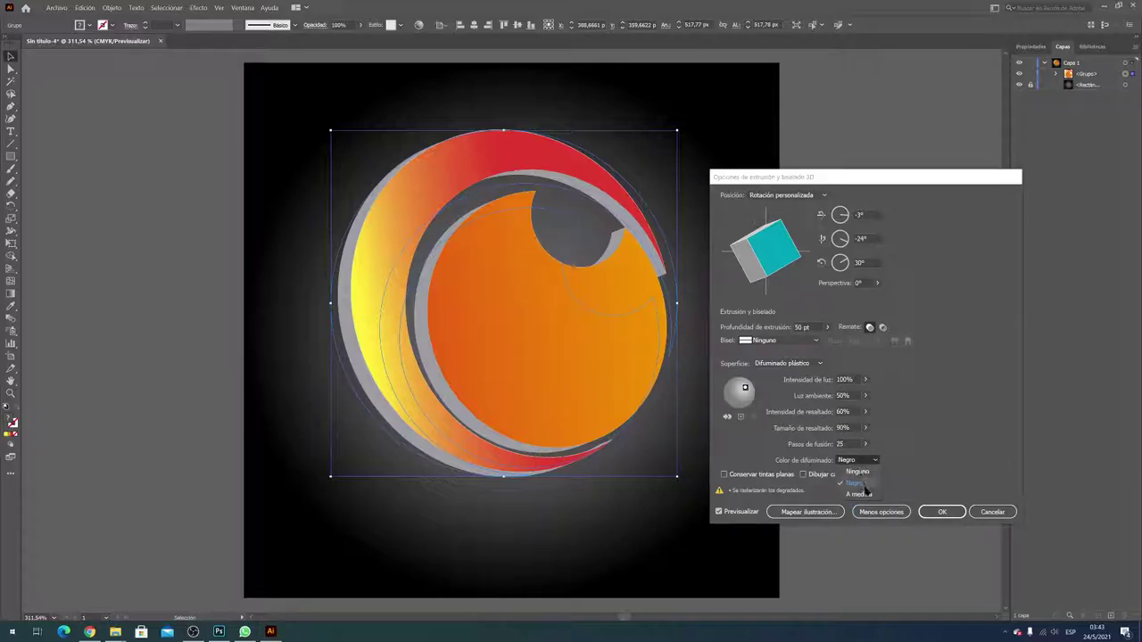
left_click(858, 493)
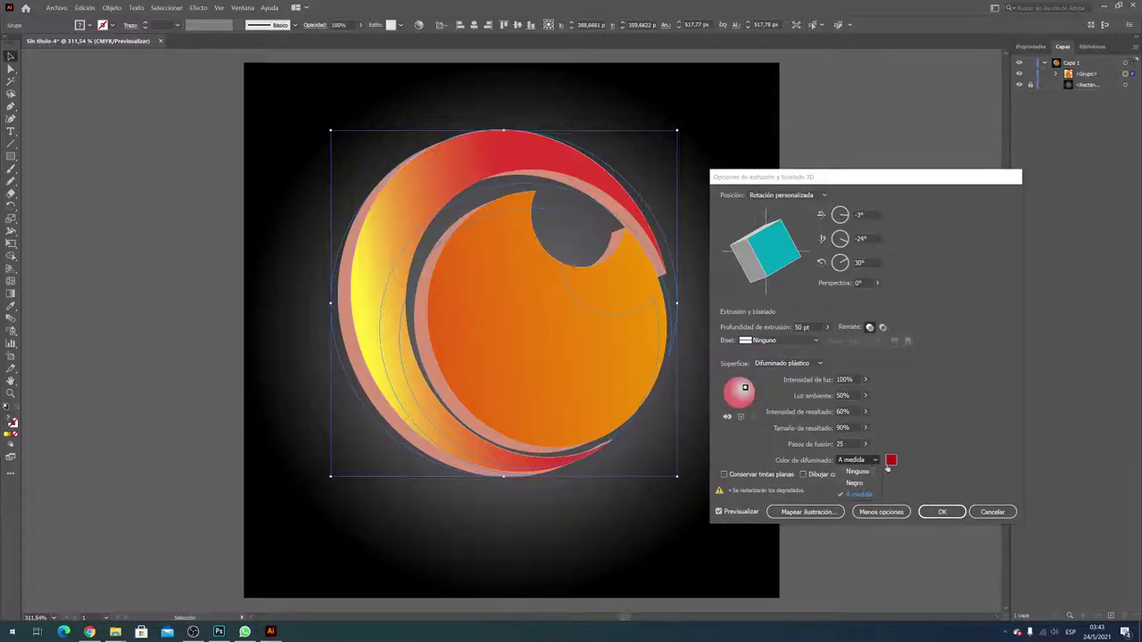
left_click(890, 460)
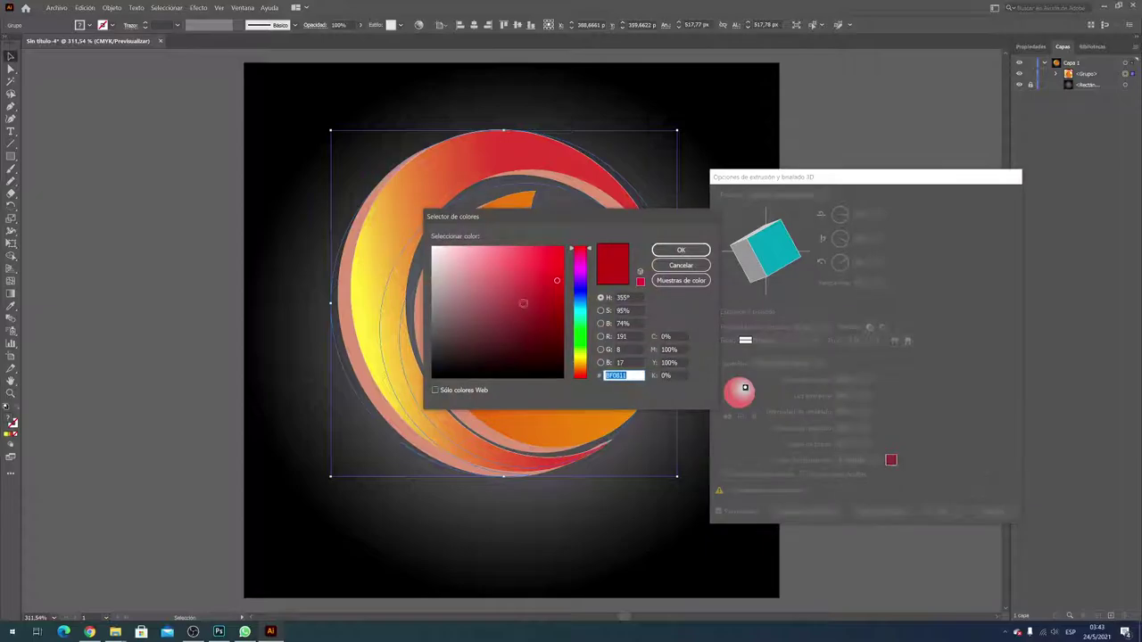
left_click_drag(528, 220, 619, 233)
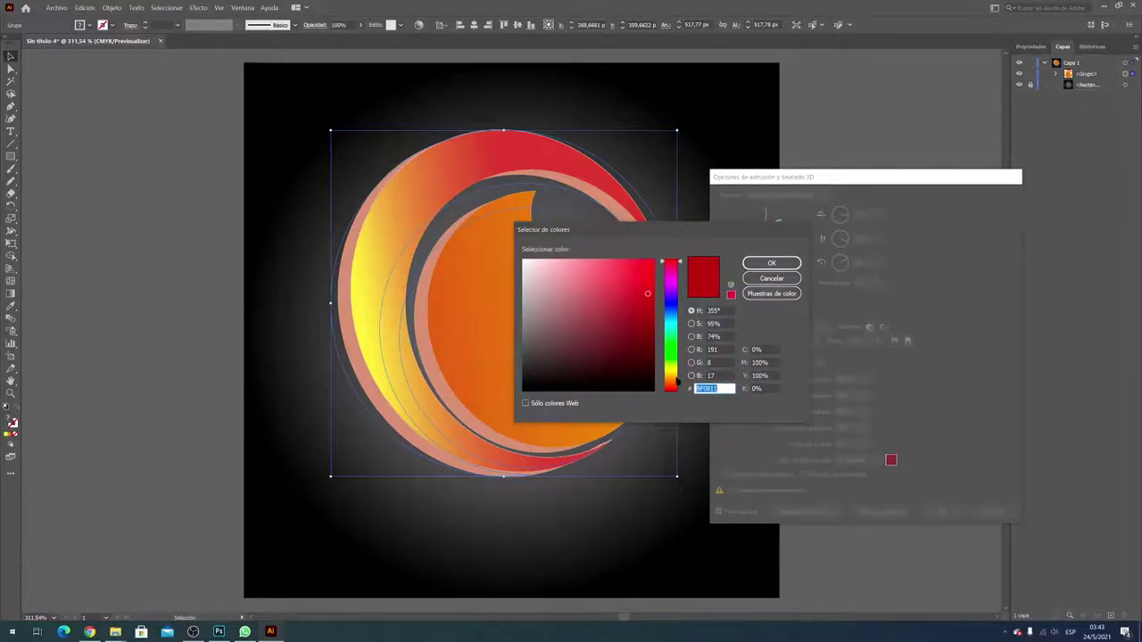
left_click(672, 382)
left_click(651, 269)
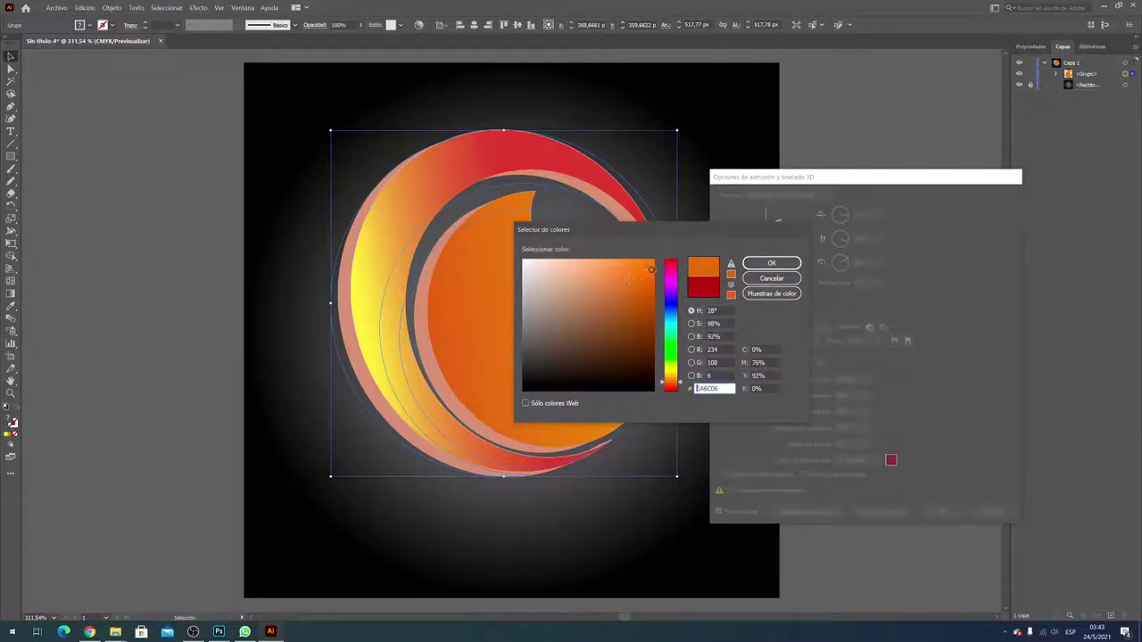
left_click(771, 263)
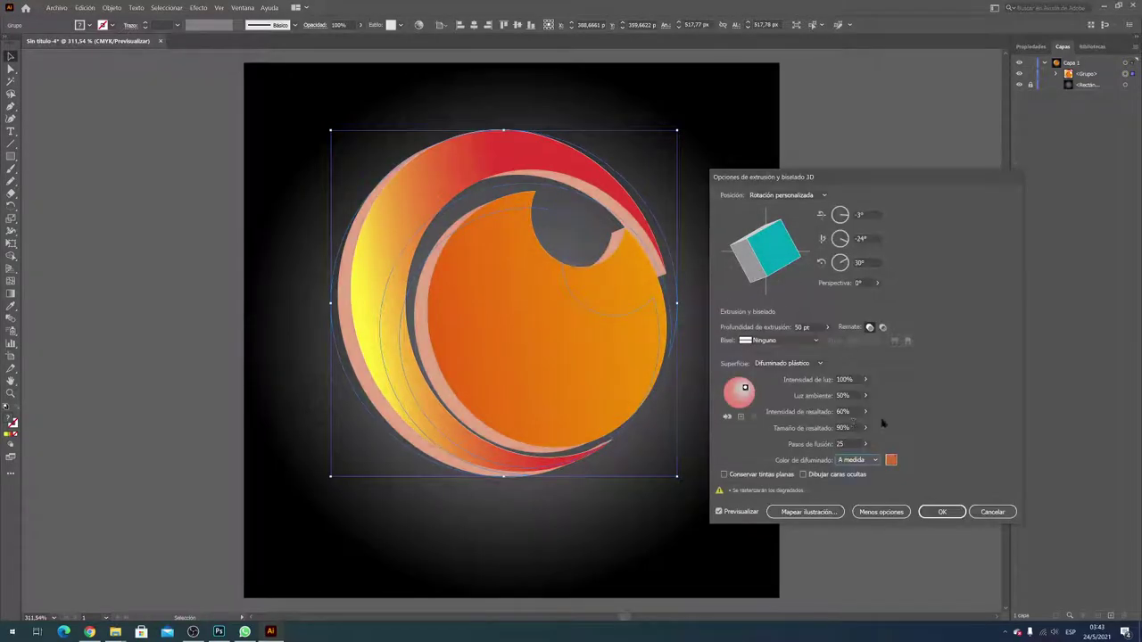
Step: Keep light intensity at 100% and lower Ambient Light to 12%
left_click(865, 380)
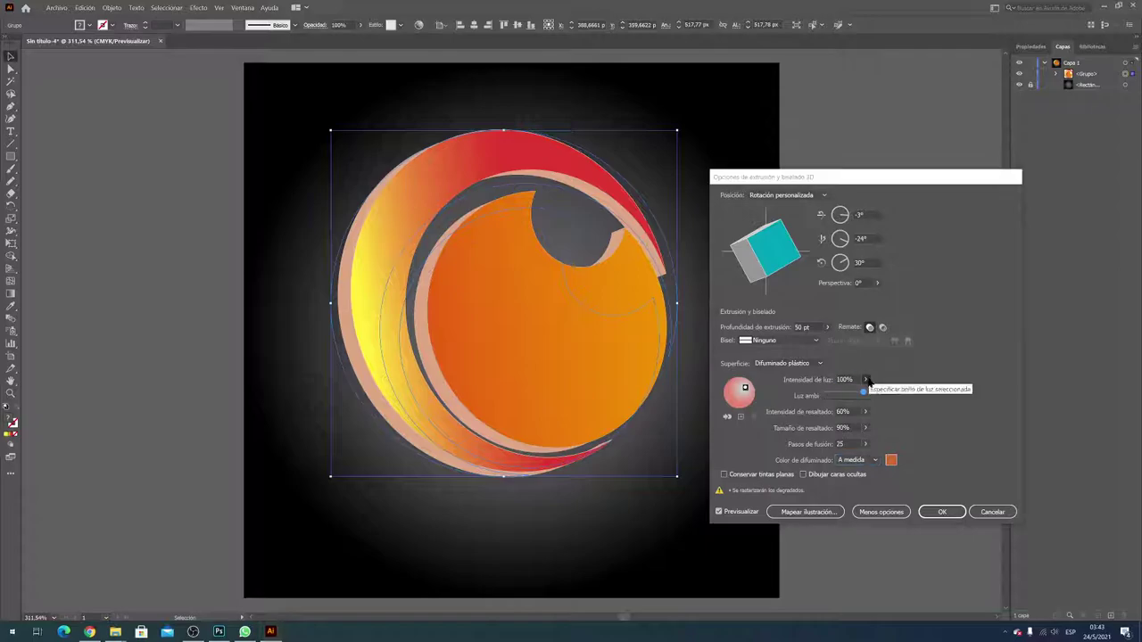
mouse_move(862, 394)
left_mouse_down()
mouse_move(831, 394)
mouse_move(883, 392)
left_mouse_up()
left_click(865, 380)
left_click(866, 411)
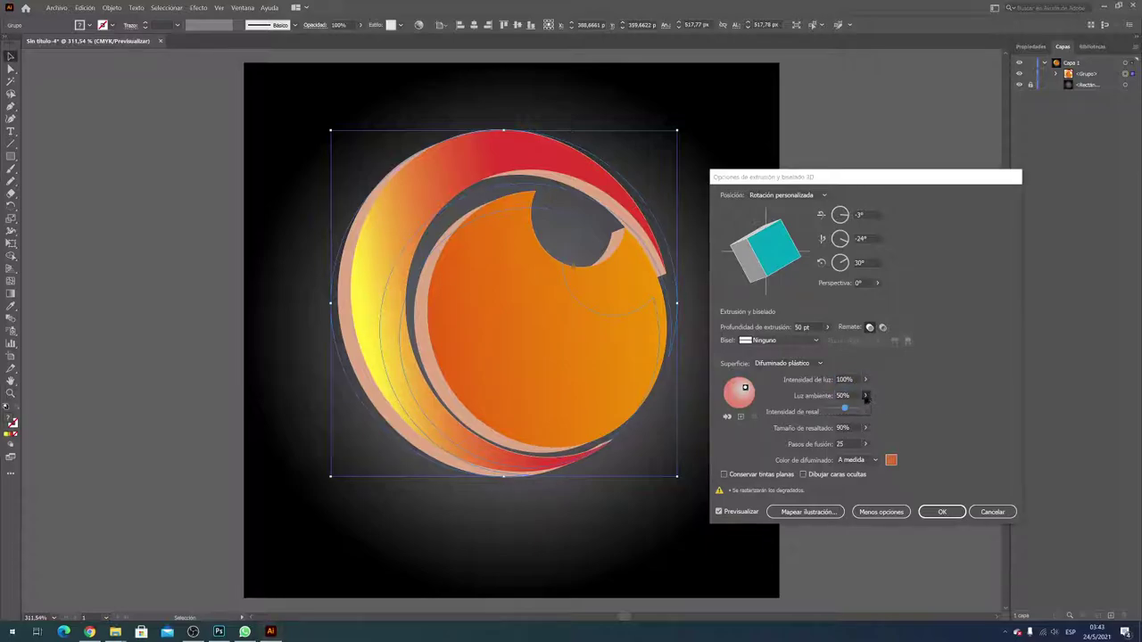
left_click_drag(834, 411, 832, 411)
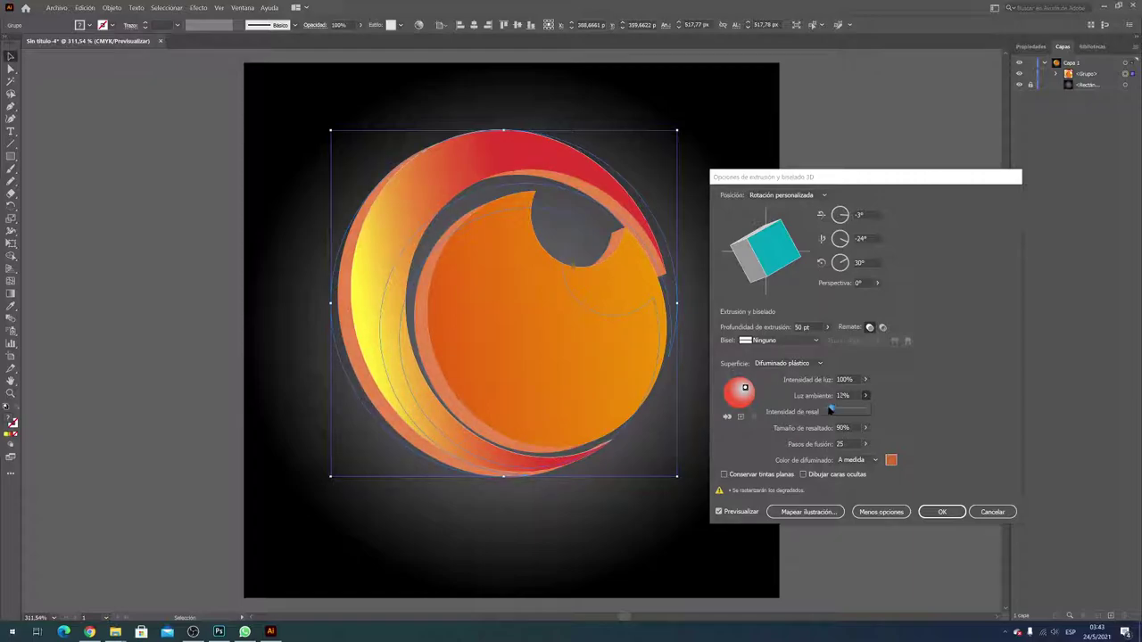
left_click(929, 394)
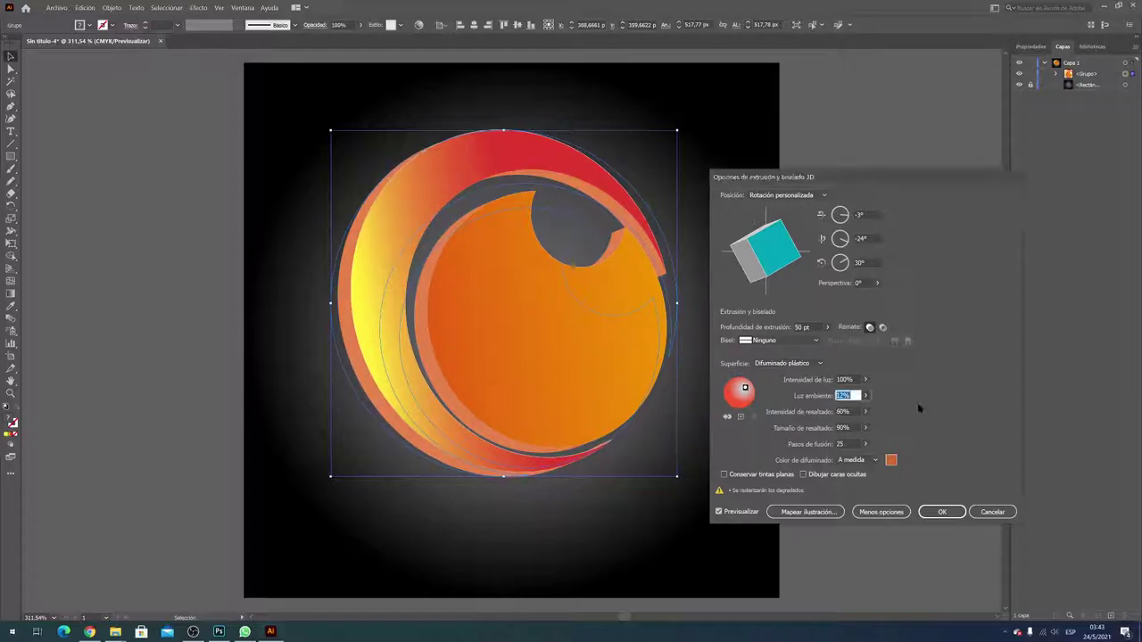
Step: Try magenta FF00BD as the shading colour, then settle on a darker orange-brown
left_click(890, 460)
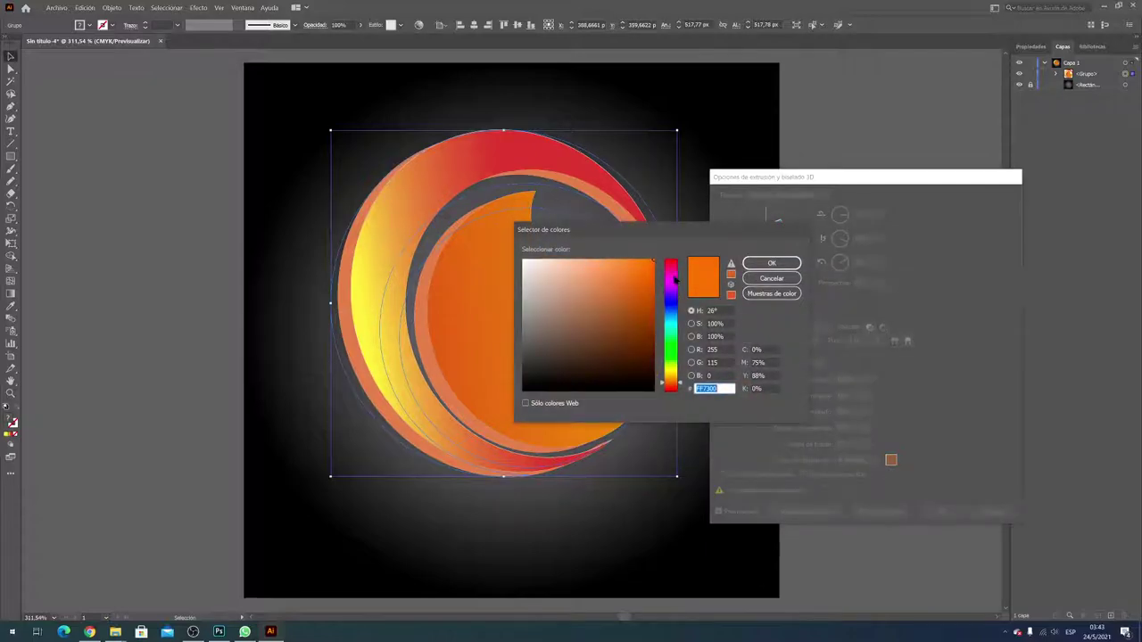
type("FF00BD")
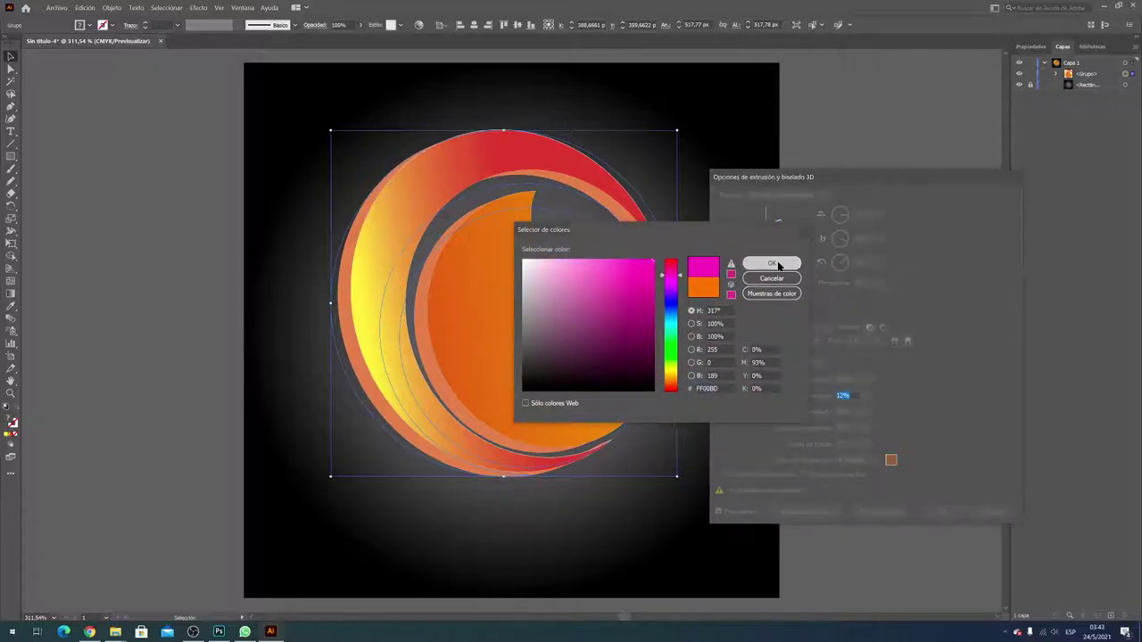
left_click(772, 263)
left_click(890, 460)
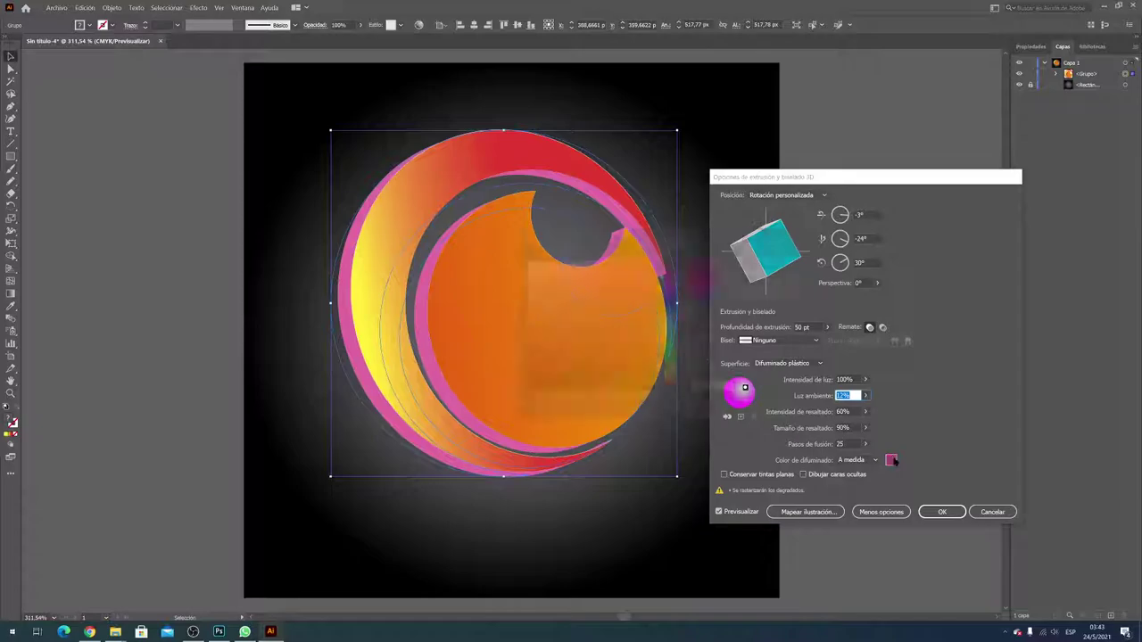
left_click(669, 380)
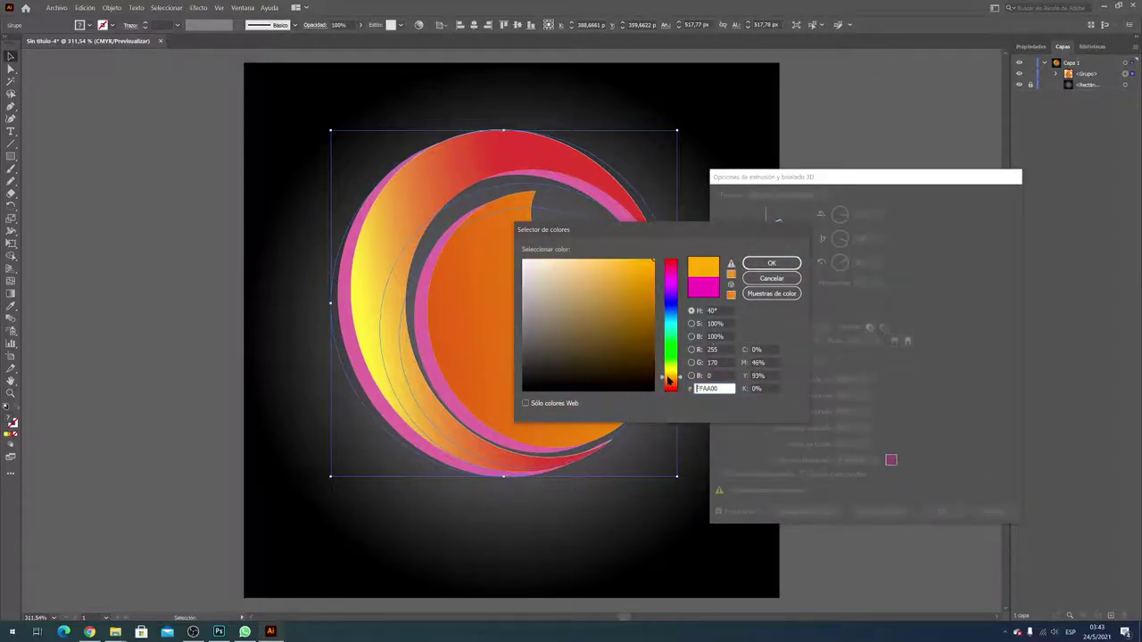
left_click(661, 378)
left_click_drag(630, 331, 654, 314)
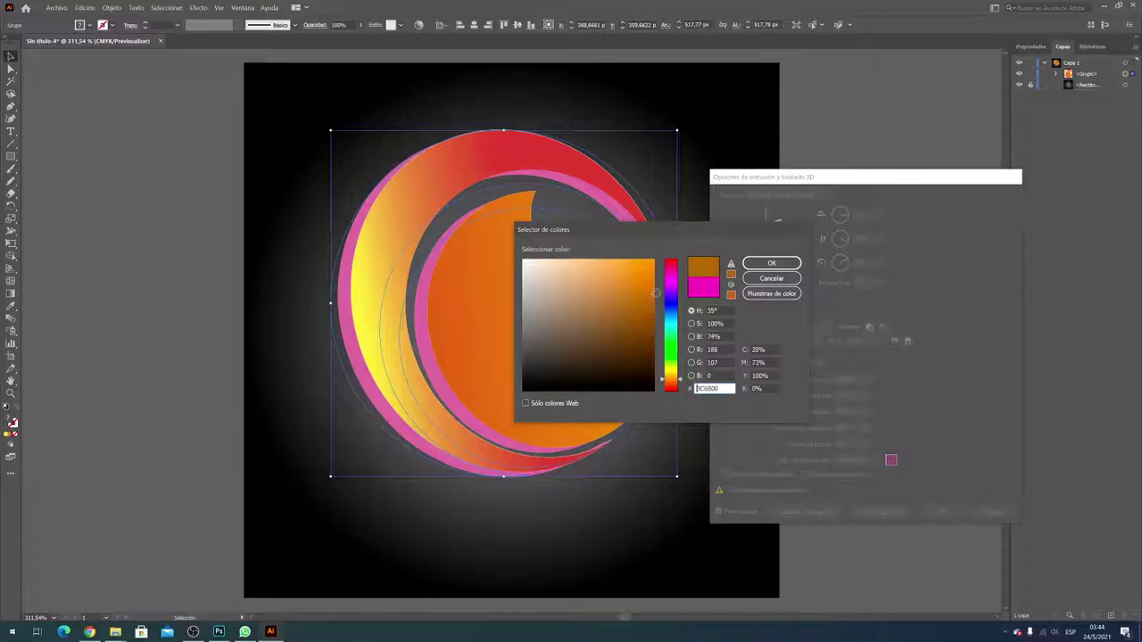
left_click(771, 263)
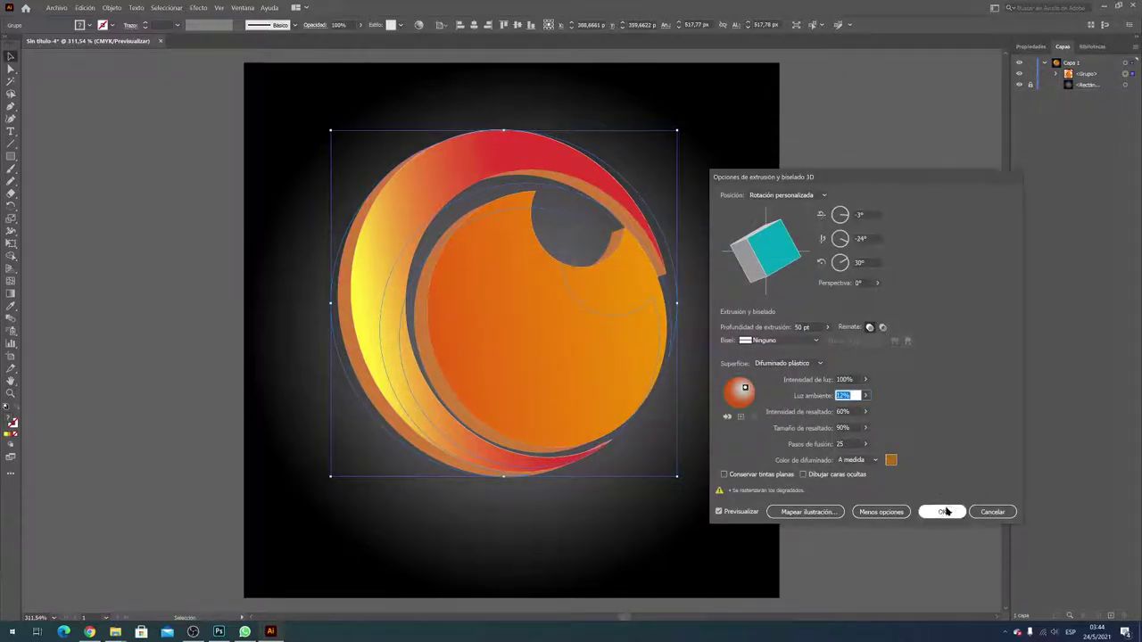
left_click(801, 342)
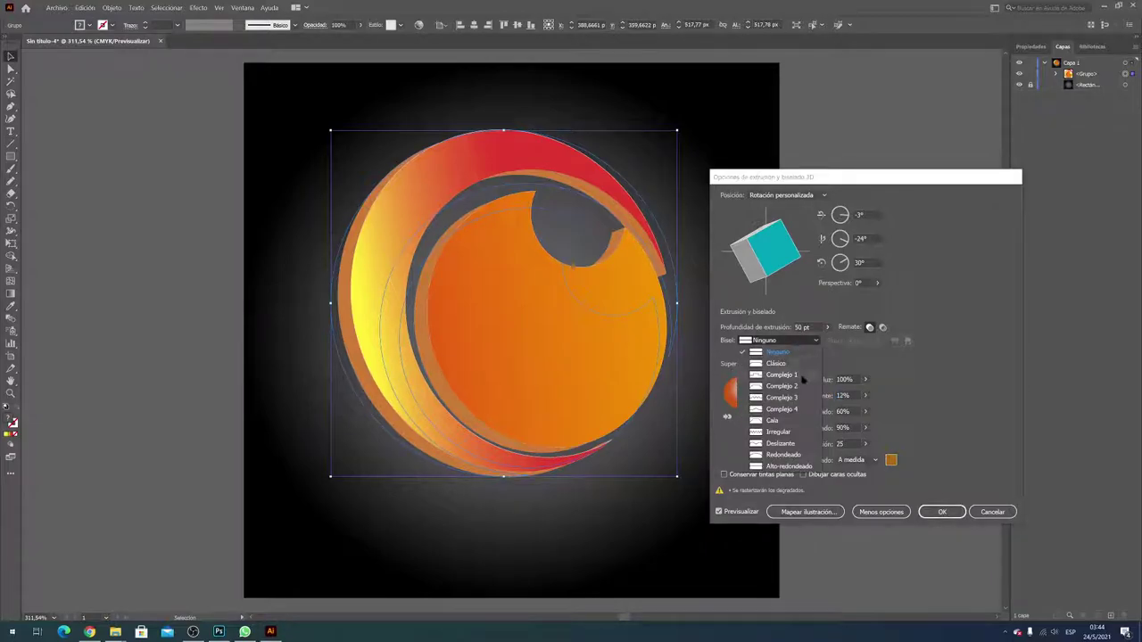
left_click(790, 419)
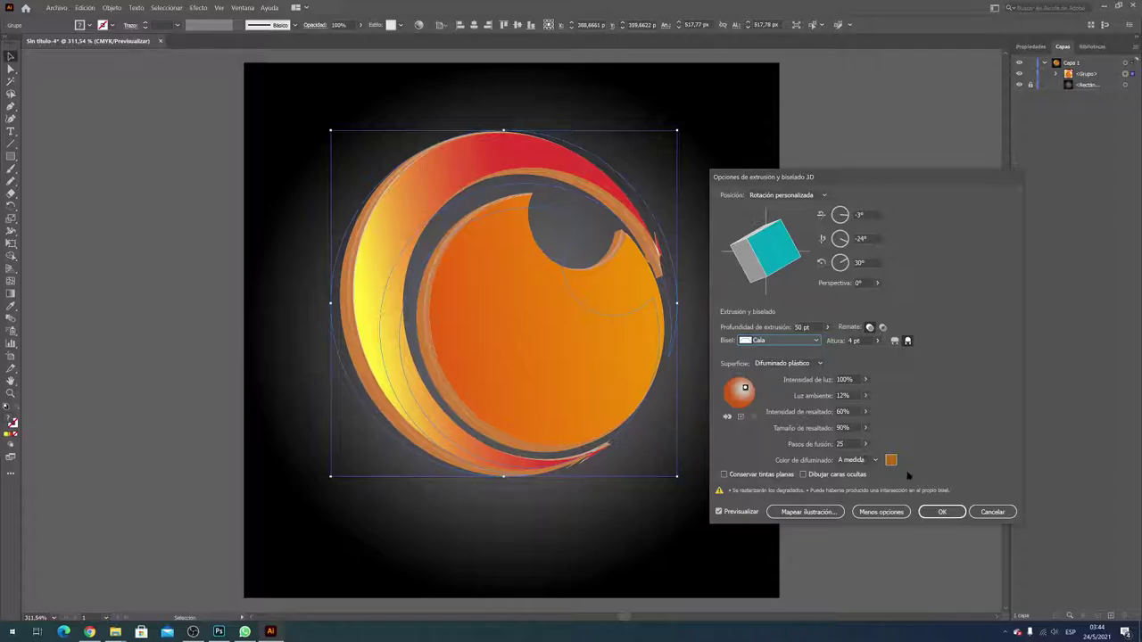
left_click(801, 348)
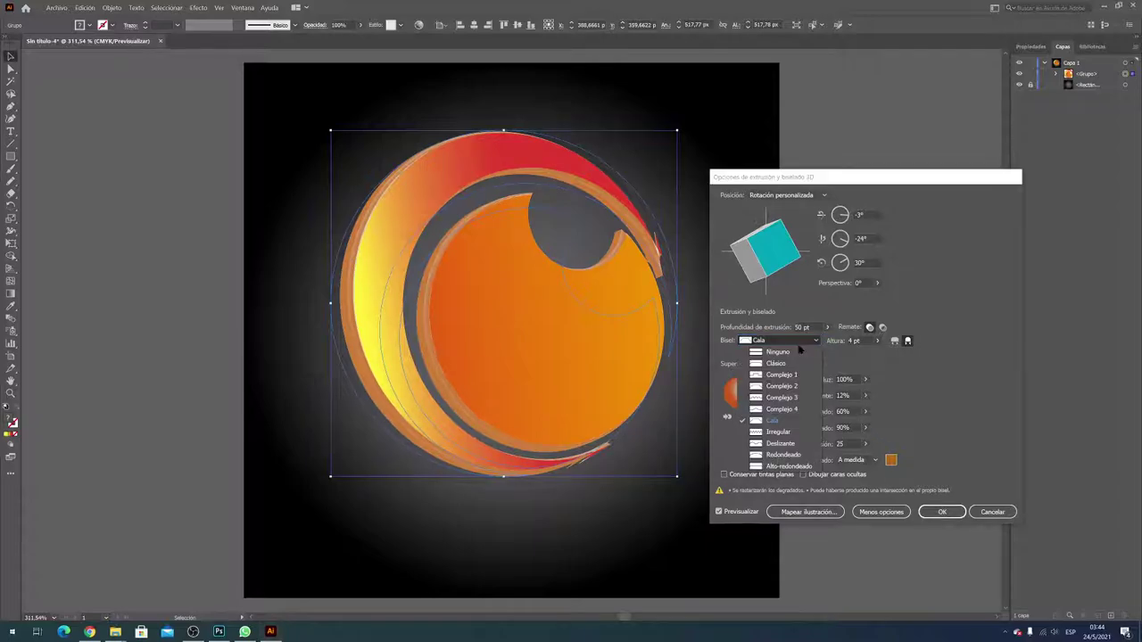
left_click(809, 455)
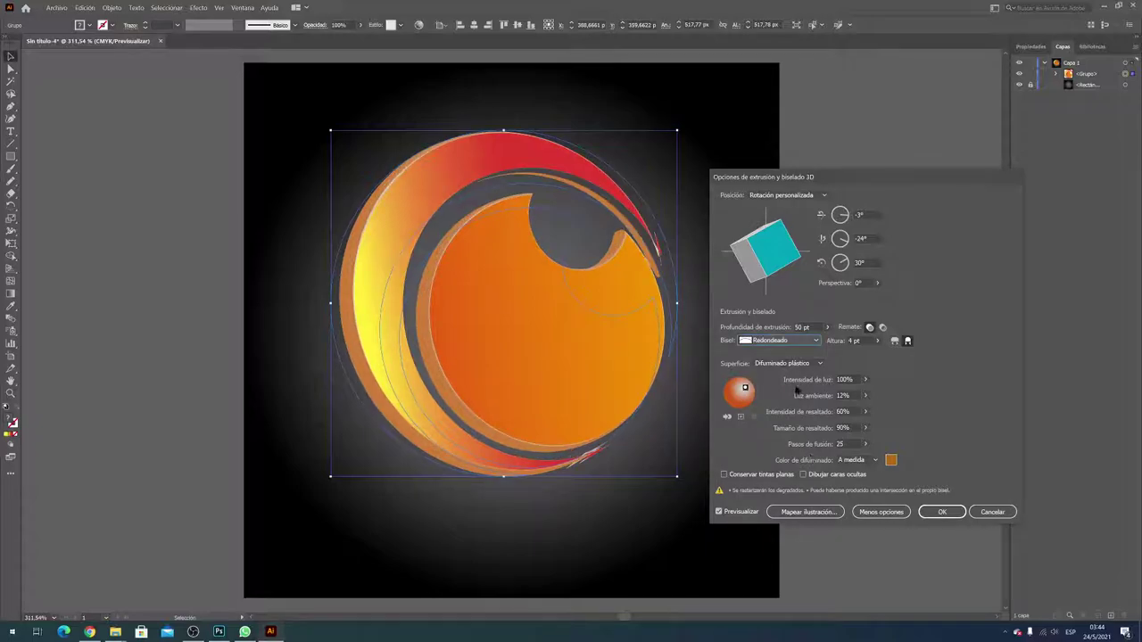
left_click(787, 342)
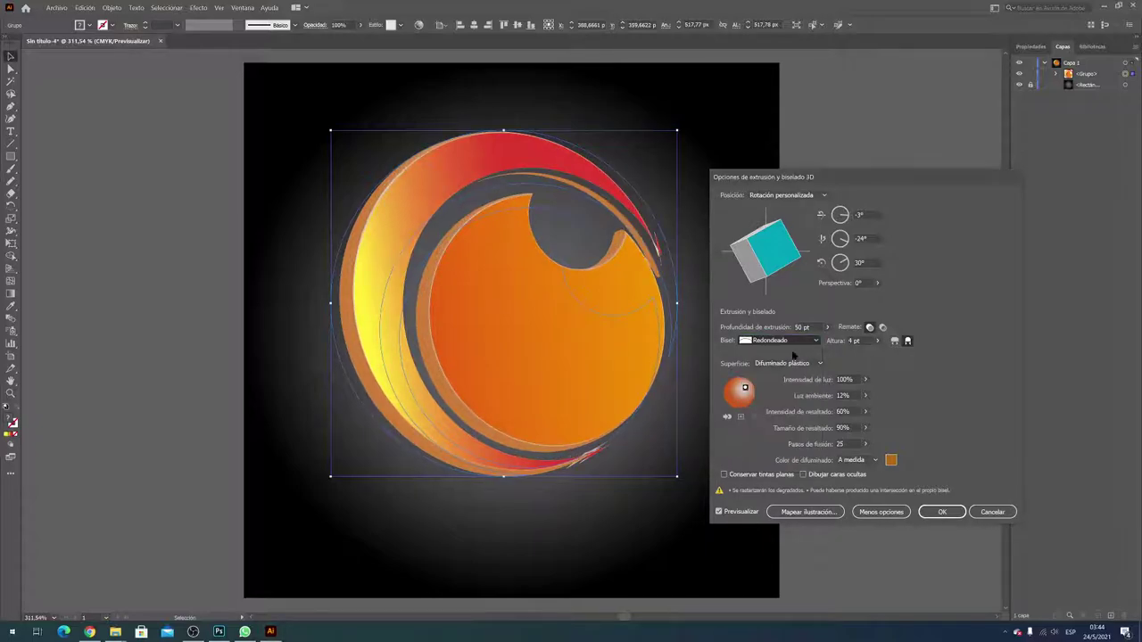
Step: Confirm the Extrude & Bevel settings with OK and deselect to view the result
left_click(936, 511)
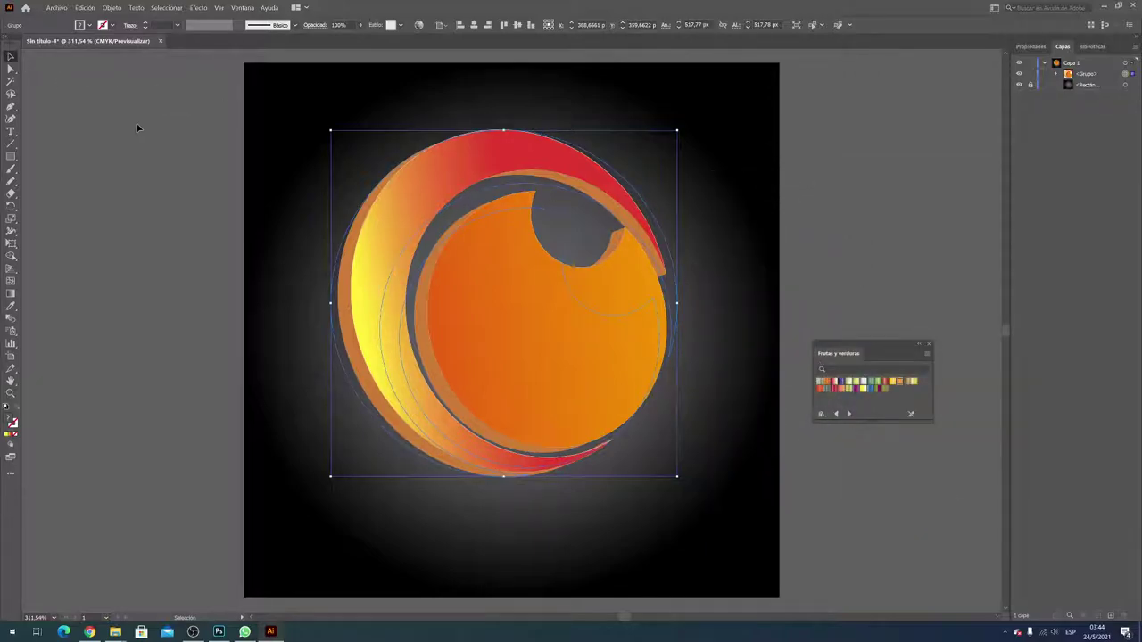
left_click(134, 128)
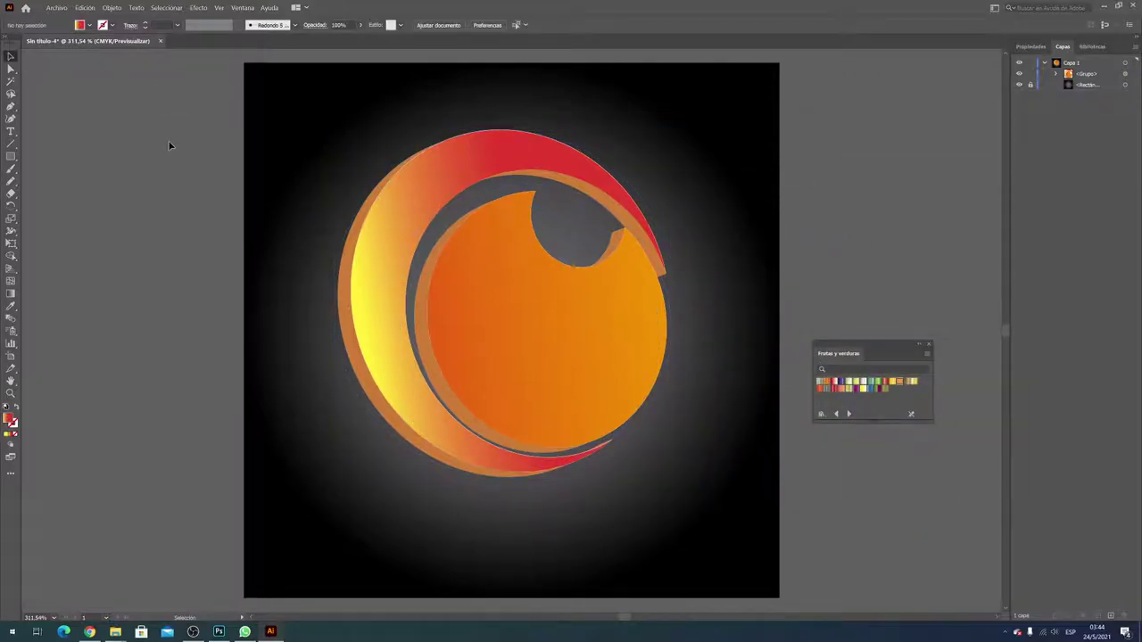